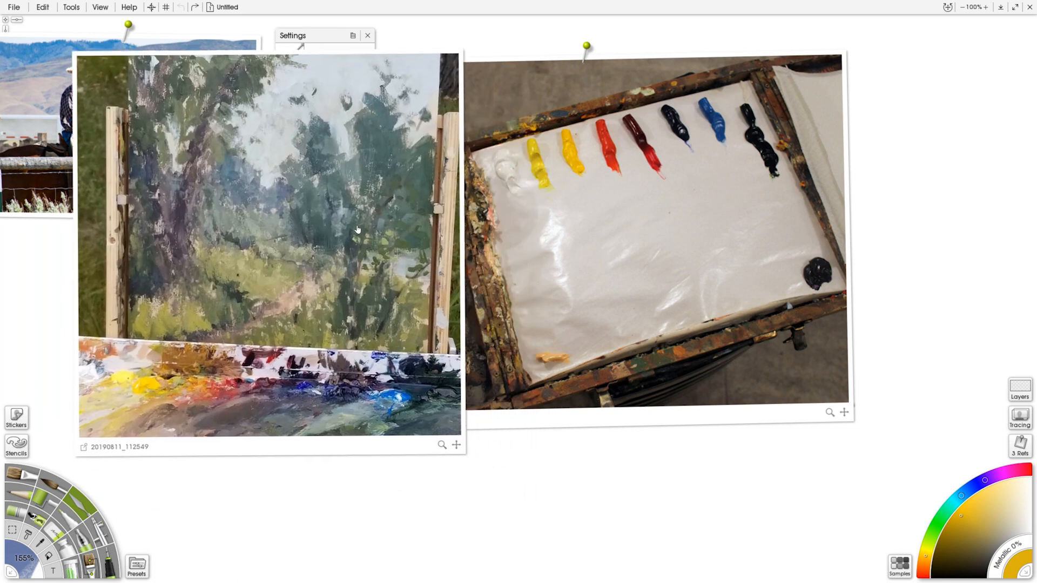
# Add a blank scrap for mixing paint, enlarge it, place it beside the palette photo, and pick the paint tube.
pyautogui.click(1014, 445)
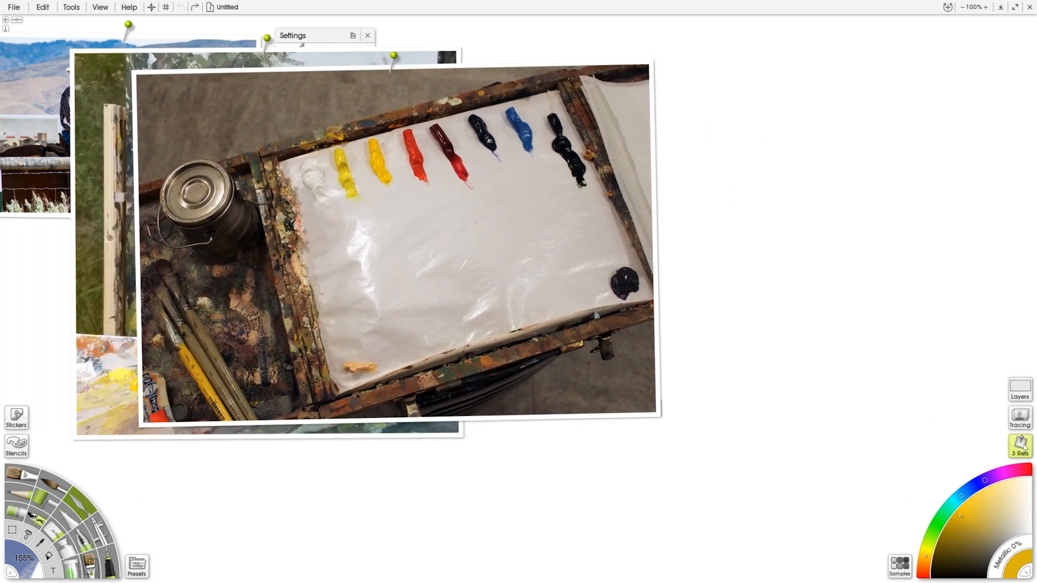
pyautogui.click(833, 445)
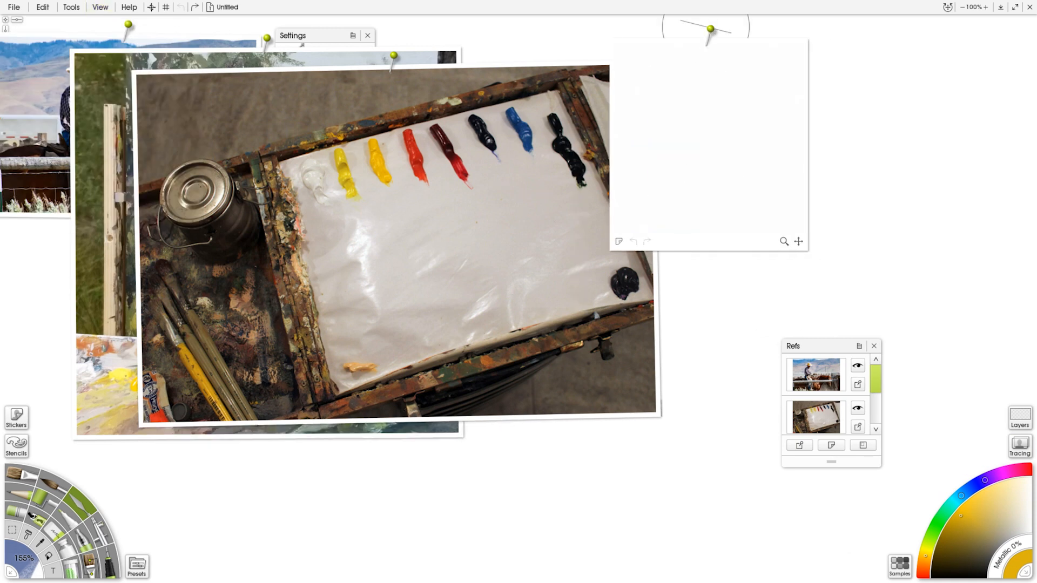
pyautogui.moveTo(710, 29); pyautogui.dragTo(709, 45)
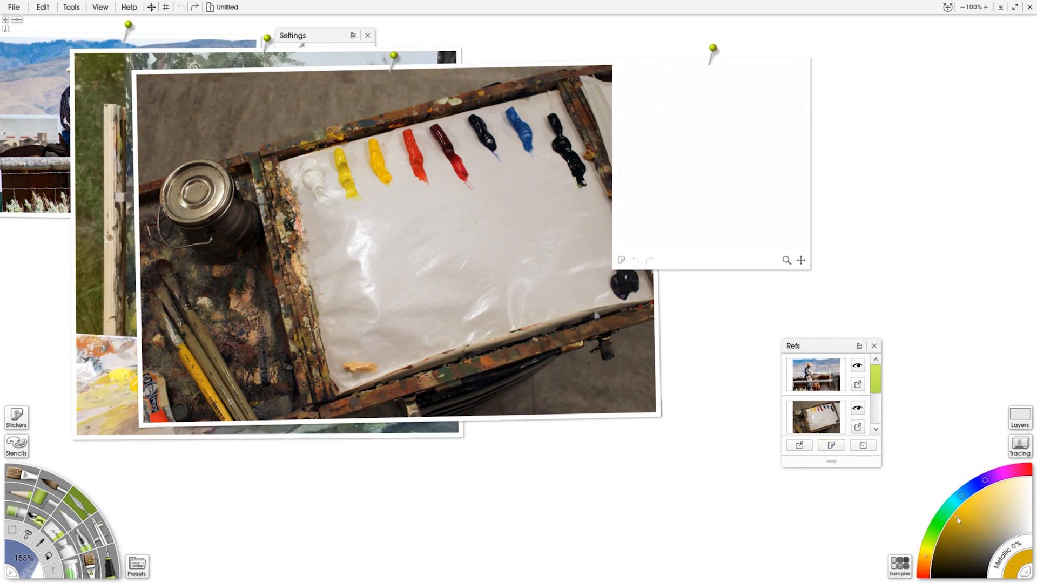
pyautogui.moveTo(926, 560); pyautogui.dragTo(931, 554)
pyautogui.click(1010, 501)
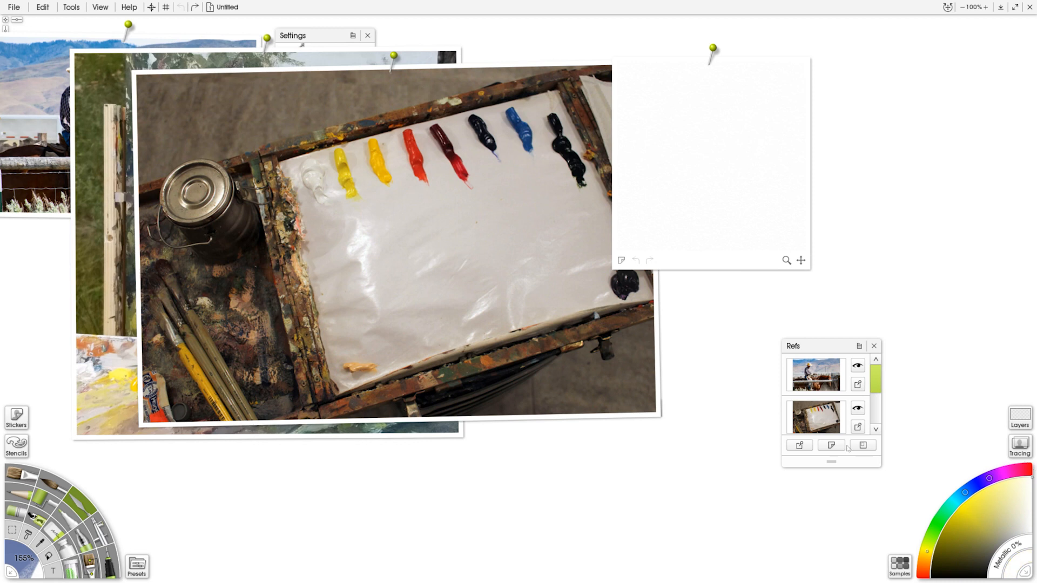
pyautogui.click(20, 500)
pyautogui.moveTo(806, 54); pyautogui.dragTo(846, 20)
pyautogui.moveTo(841, 299); pyautogui.dragTo(930, 331)
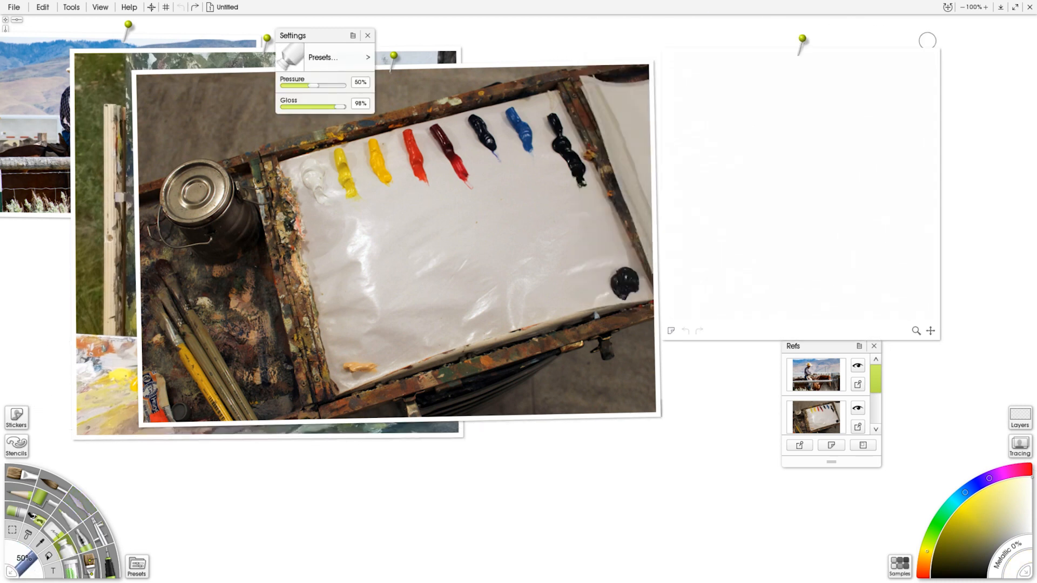
pyautogui.moveTo(939, 50); pyautogui.dragTo(947, 42)
pyautogui.moveTo(874, 42)
pyautogui.mouseDown()
pyautogui.moveTo(957, 35)
pyautogui.moveTo(953, 27)
pyautogui.mouseUp()
# Squeeze blobs of white, lemon yellow and golden yellow paint along the scrap's upper edge.
pyautogui.moveTo(748, 67); pyautogui.dragTo(776, 76)
pyautogui.click(1000, 489)
pyautogui.moveTo(815, 73)
pyautogui.mouseDown()
pyautogui.moveTo(832, 55)
pyautogui.moveTo(853, 81)
pyautogui.moveTo(835, 60)
pyautogui.mouseUp()
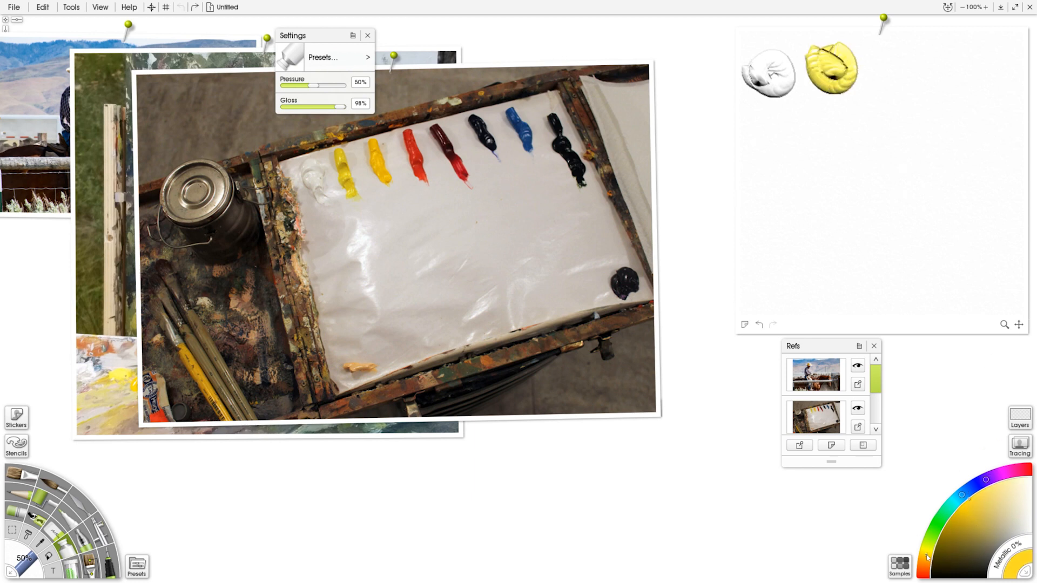
pyautogui.moveTo(880, 53)
pyautogui.mouseDown()
pyautogui.moveTo(864, 60)
pyautogui.moveTo(878, 83)
pyautogui.mouseUp()
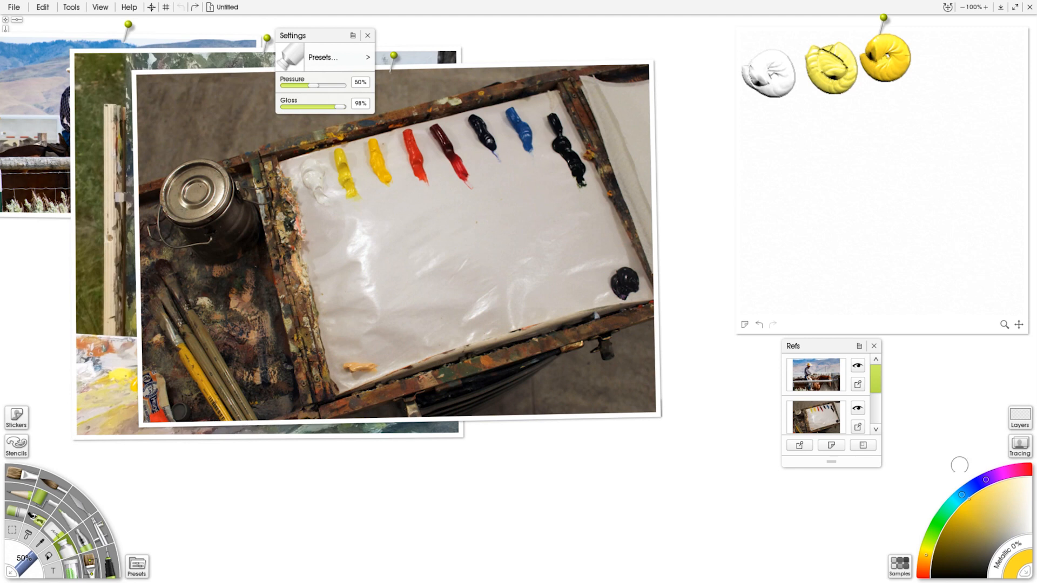
# Squeeze a blob of orange-red and a blob of dark red paint beside the yellows on the scrap.
pyautogui.moveTo(928, 562); pyautogui.dragTo(922, 568)
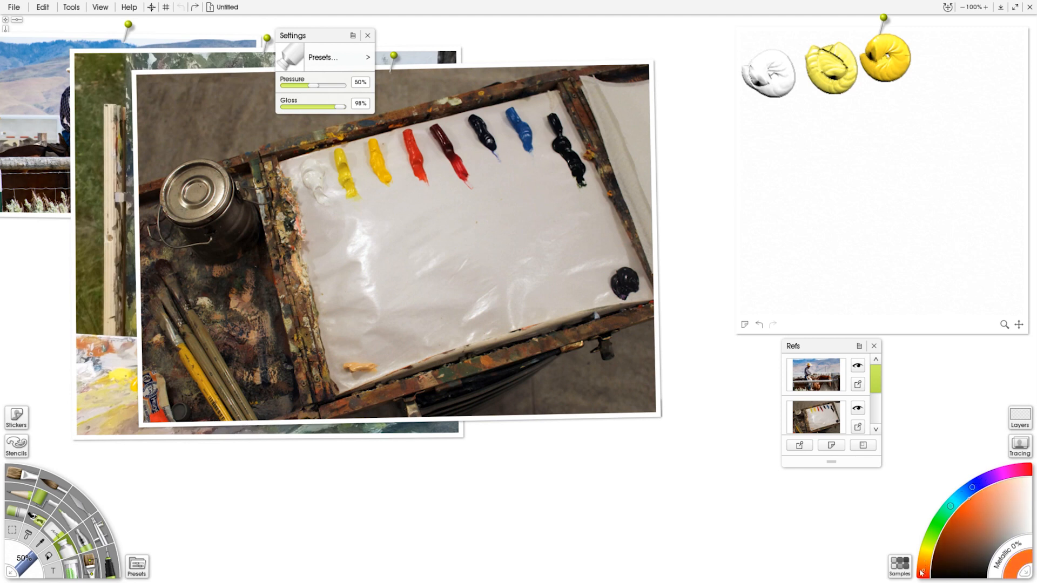
pyautogui.click(927, 56)
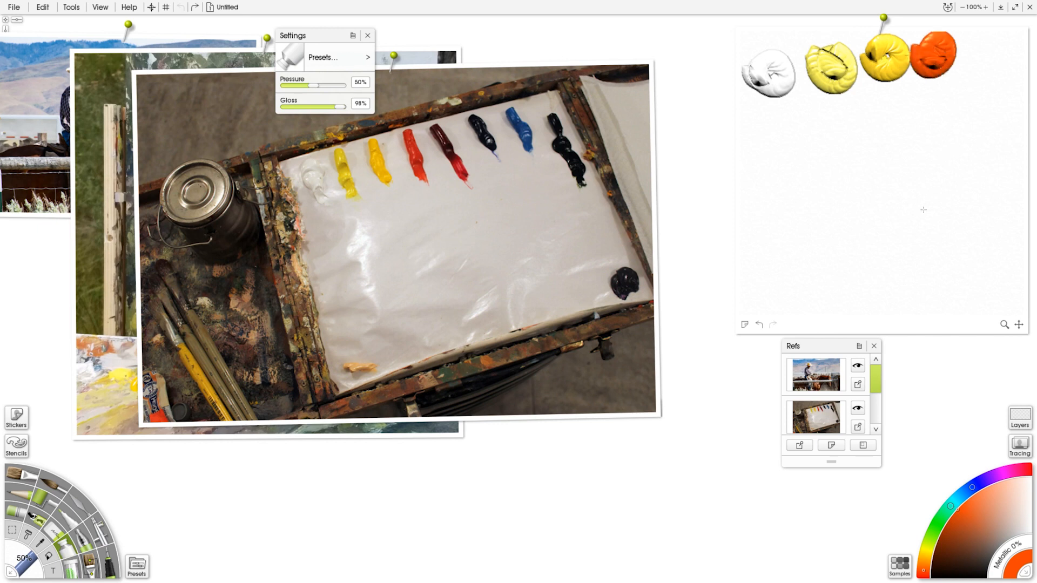
pyautogui.click(927, 568)
pyautogui.click(950, 542)
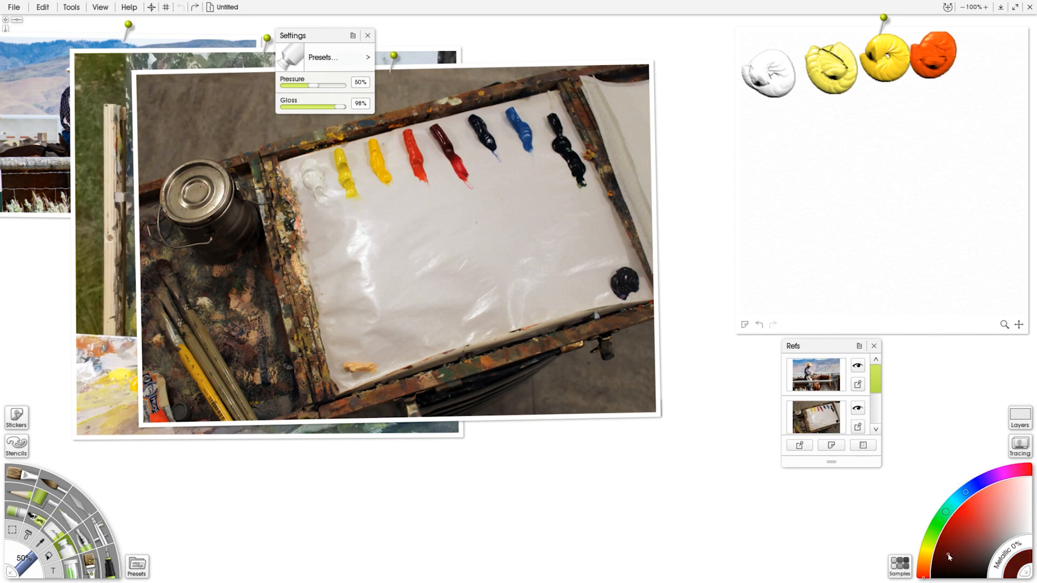
pyautogui.click(967, 53)
# Squeeze a dark blue blob and a light blue blob below it after the dark red on the scrap.
pyautogui.moveTo(934, 553)
pyautogui.mouseDown()
pyautogui.moveTo(948, 510)
pyautogui.moveTo(980, 485)
pyautogui.mouseUp()
pyautogui.click(946, 546)
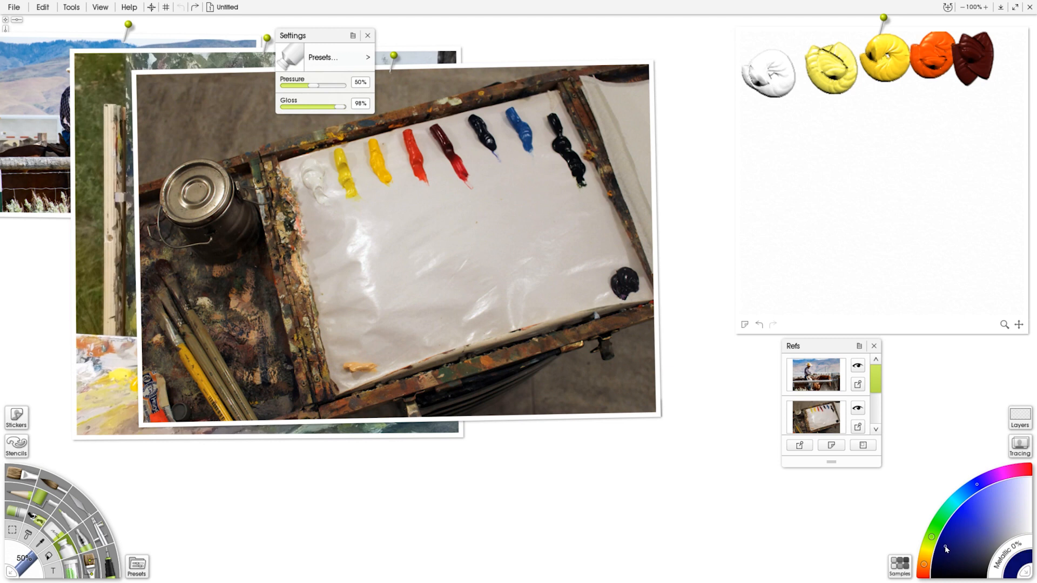
pyautogui.click(1004, 85)
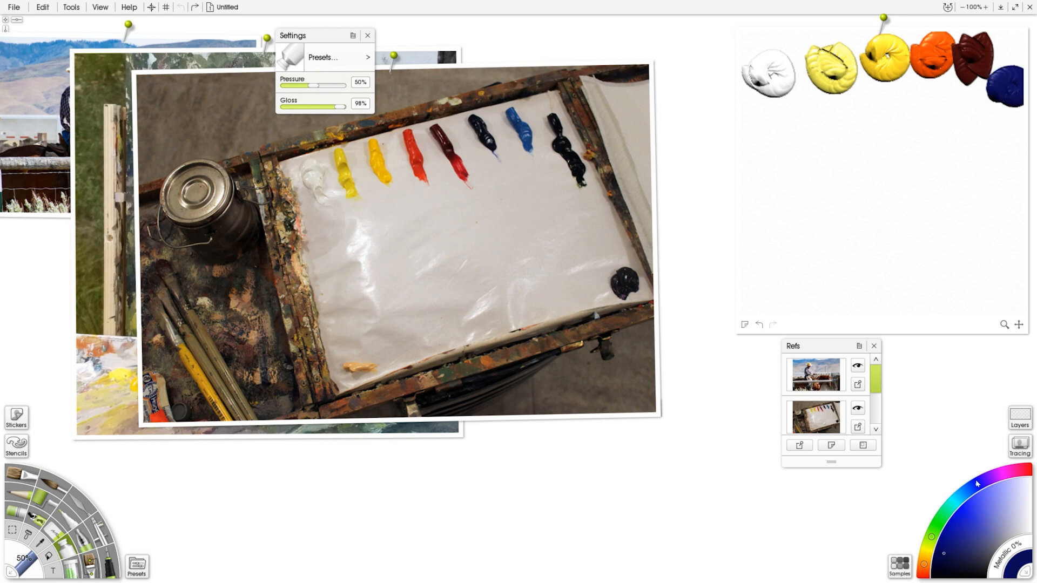
pyautogui.moveTo(1002, 104); pyautogui.dragTo(1015, 87)
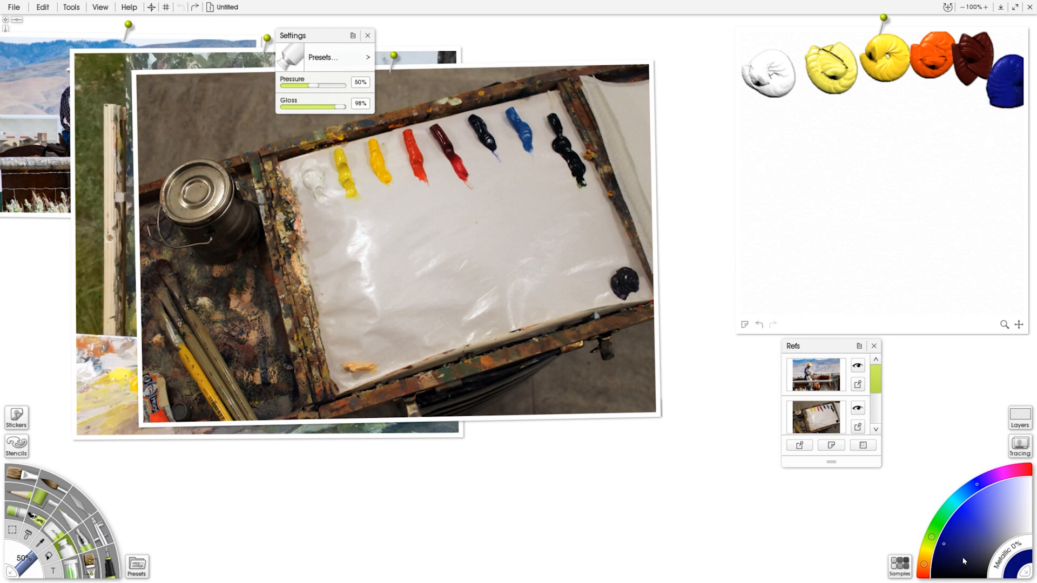
pyautogui.click(961, 497)
pyautogui.click(978, 518)
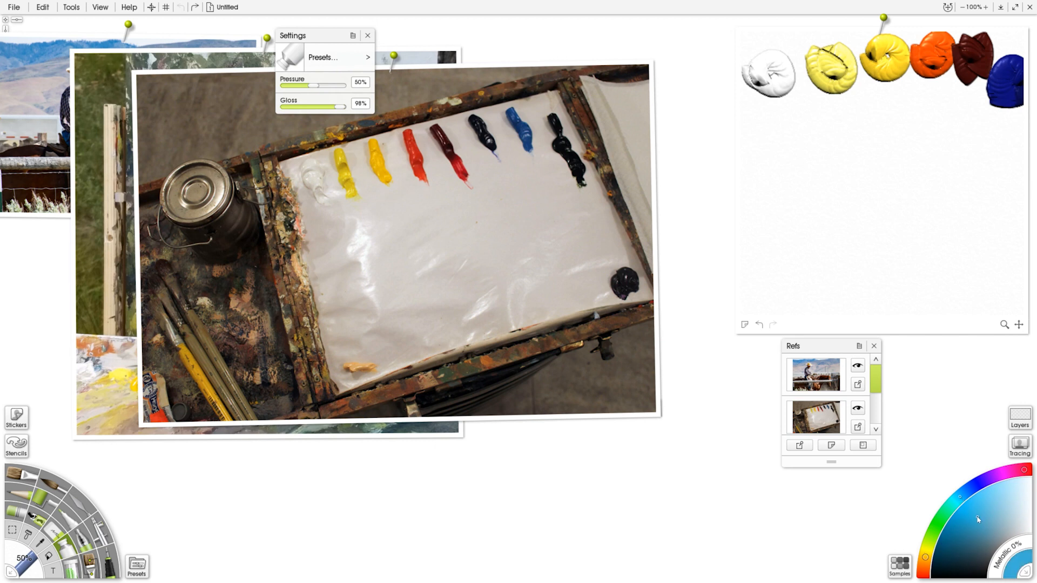
pyautogui.moveTo(1008, 114); pyautogui.dragTo(1007, 159)
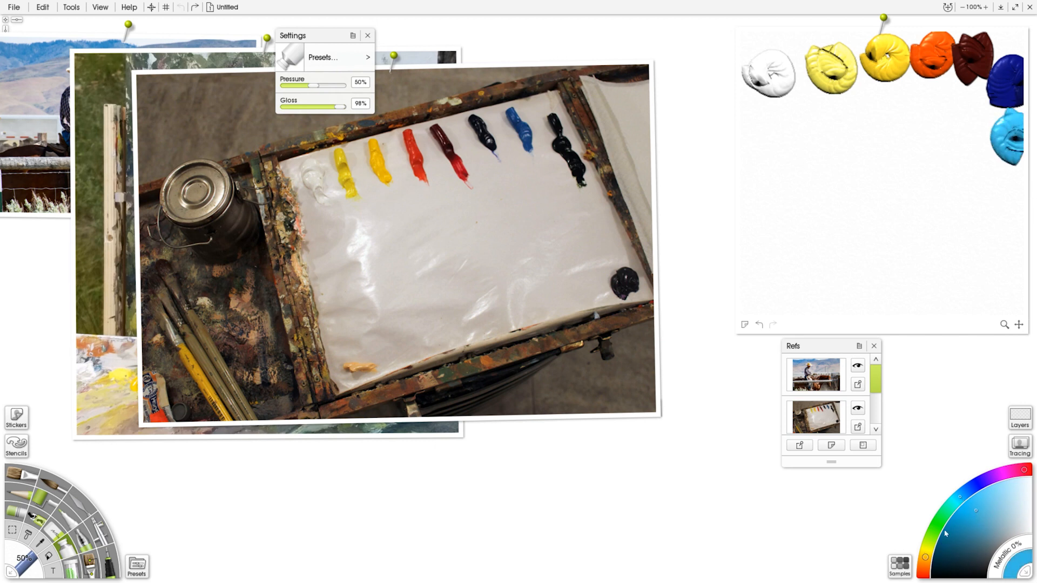
# Squeeze an olive green blob below the light blue and add brighter red paint over the dark red blob.
pyautogui.moveTo(952, 512)
pyautogui.mouseDown()
pyautogui.moveTo(935, 545)
pyautogui.moveTo(955, 554)
pyautogui.mouseUp()
pyautogui.moveTo(1002, 193)
pyautogui.mouseDown()
pyautogui.moveTo(1017, 205)
pyautogui.moveTo(1009, 189)
pyautogui.mouseUp()
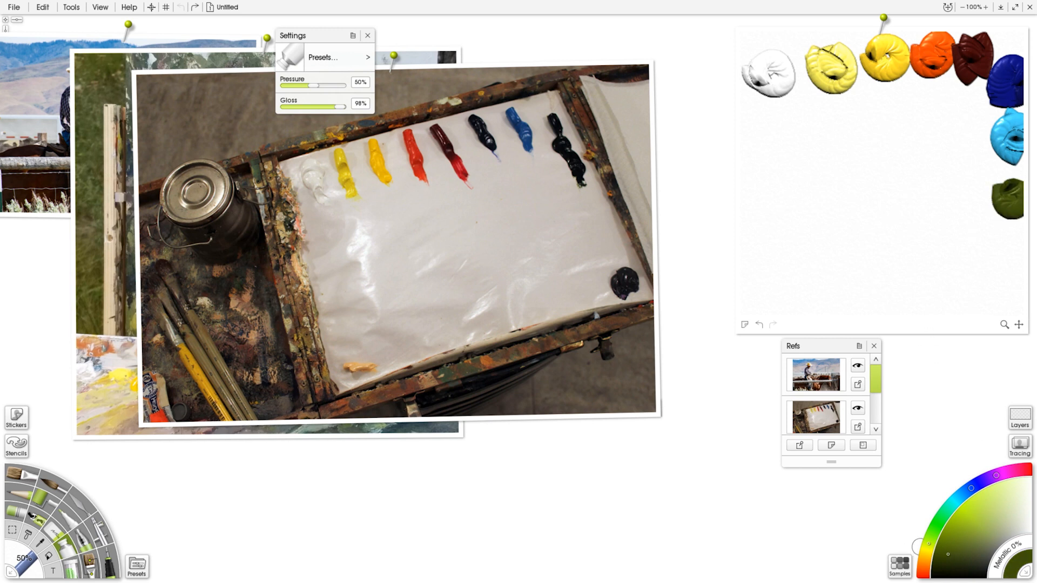
pyautogui.click(926, 576)
pyautogui.moveTo(988, 29)
pyautogui.mouseDown()
pyautogui.moveTo(992, 54)
pyautogui.moveTo(979, 58)
pyautogui.moveTo(974, 43)
pyautogui.mouseUp()
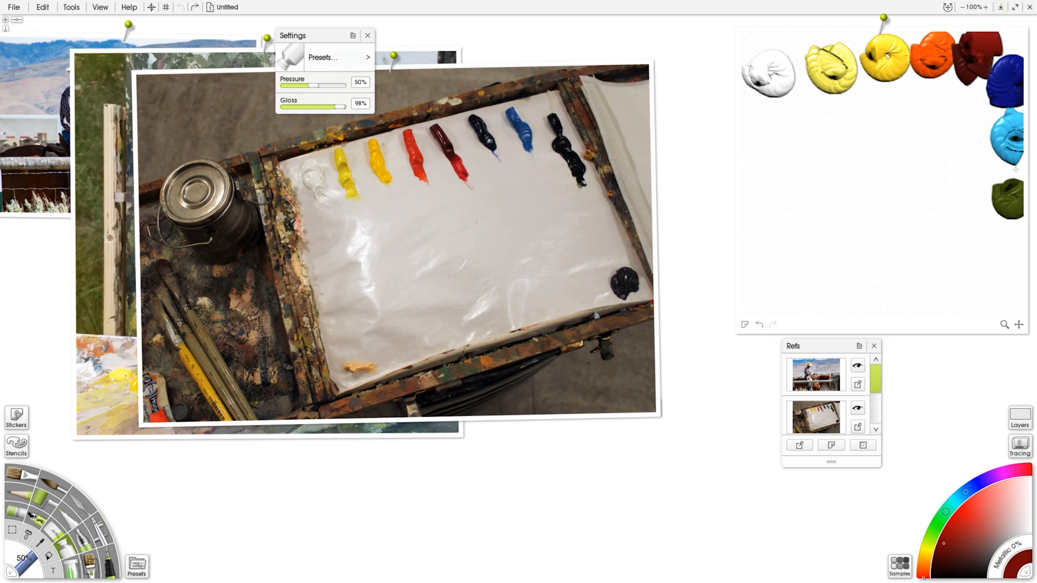
# Switch to the oil brush and remove the palette photo and the landscape painting from the references.
pyautogui.click(21, 475)
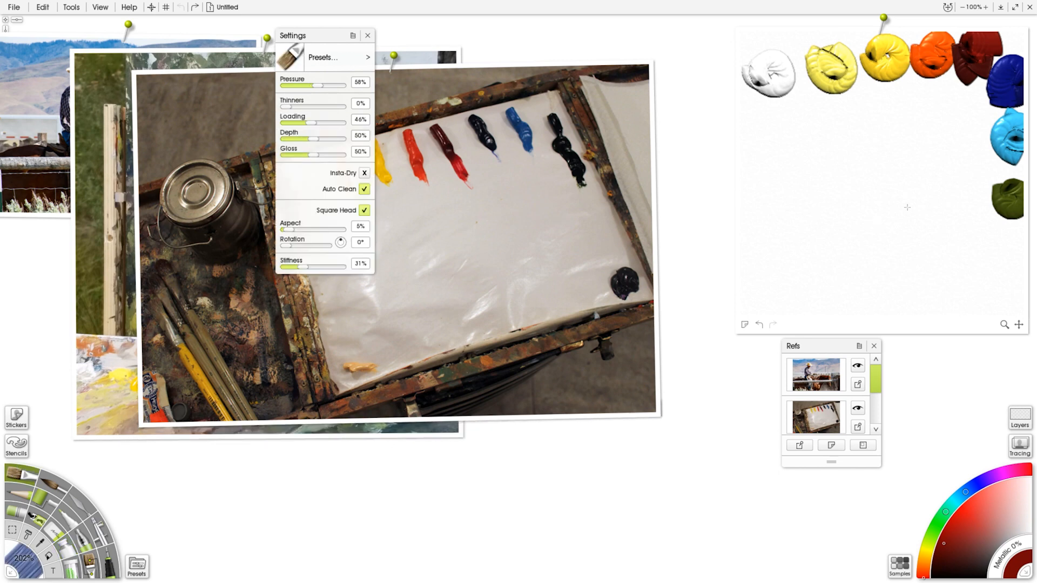
pyautogui.rightClick(535, 192)
pyautogui.click(562, 274)
pyautogui.rightClick(236, 196)
pyautogui.click(275, 252)
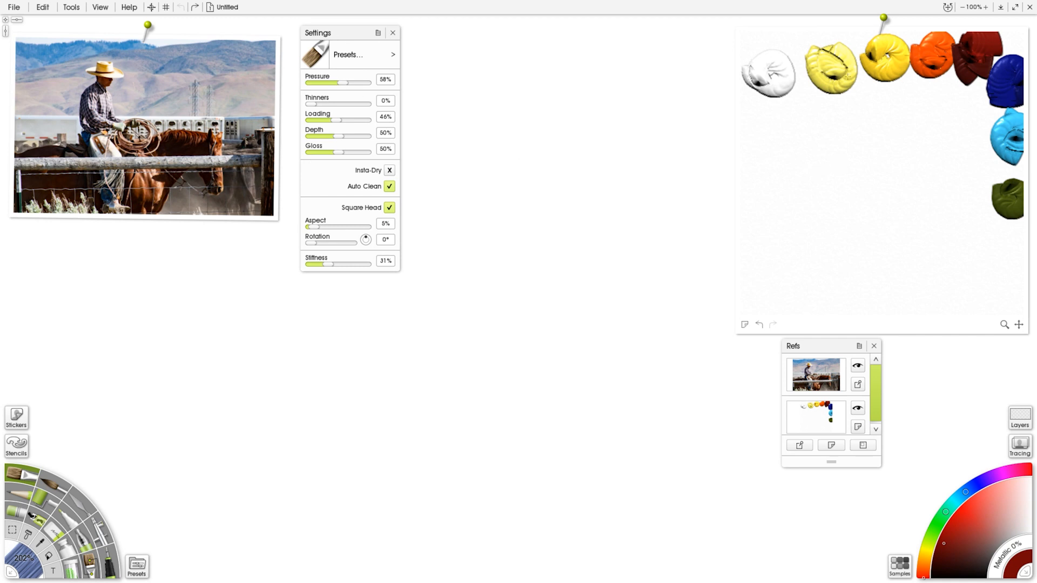
# Paint lemon yellow and dark red over each other on the scrap and blend them with the palette knife.
pyautogui.keyDown('alt'); pyautogui.click(833, 69); pyautogui.keyUp('alt')
pyautogui.moveTo(749, 138); pyautogui.dragTo(749, 157)
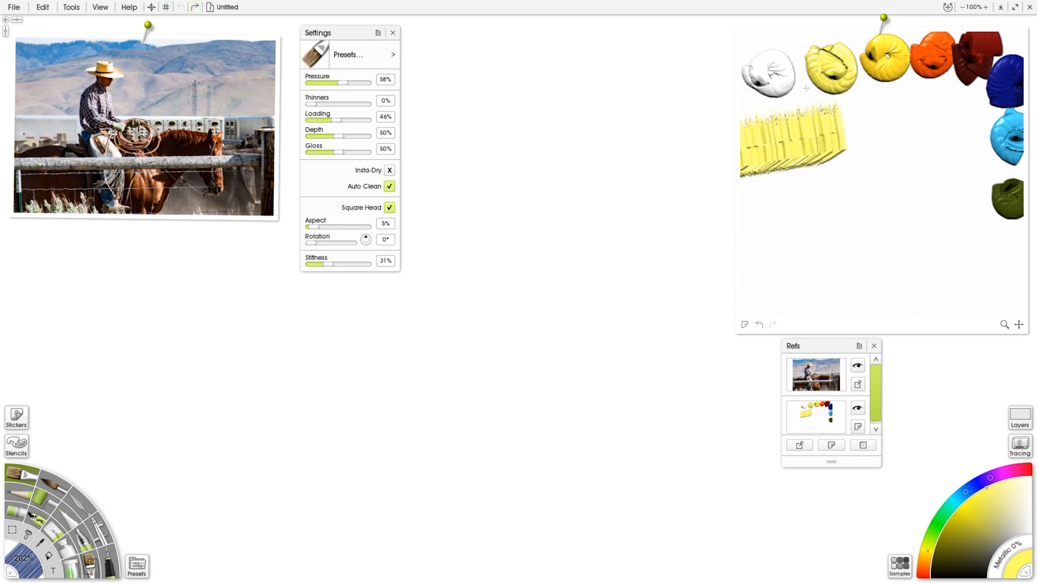
pyautogui.click(760, 326)
pyautogui.moveTo(798, 150); pyautogui.dragTo(799, 229)
pyautogui.keyDown('alt'); pyautogui.click(984, 47); pyautogui.keyUp('alt')
pyautogui.moveTo(834, 162)
pyautogui.mouseDown()
pyautogui.moveTo(805, 222)
pyautogui.moveTo(793, 190)
pyautogui.moveTo(810, 238)
pyautogui.moveTo(878, 208)
pyautogui.mouseUp()
pyautogui.click(79, 504)
pyautogui.moveTo(779, 177)
pyautogui.mouseDown()
pyautogui.moveTo(832, 216)
pyautogui.moveTo(851, 250)
pyautogui.mouseUp()
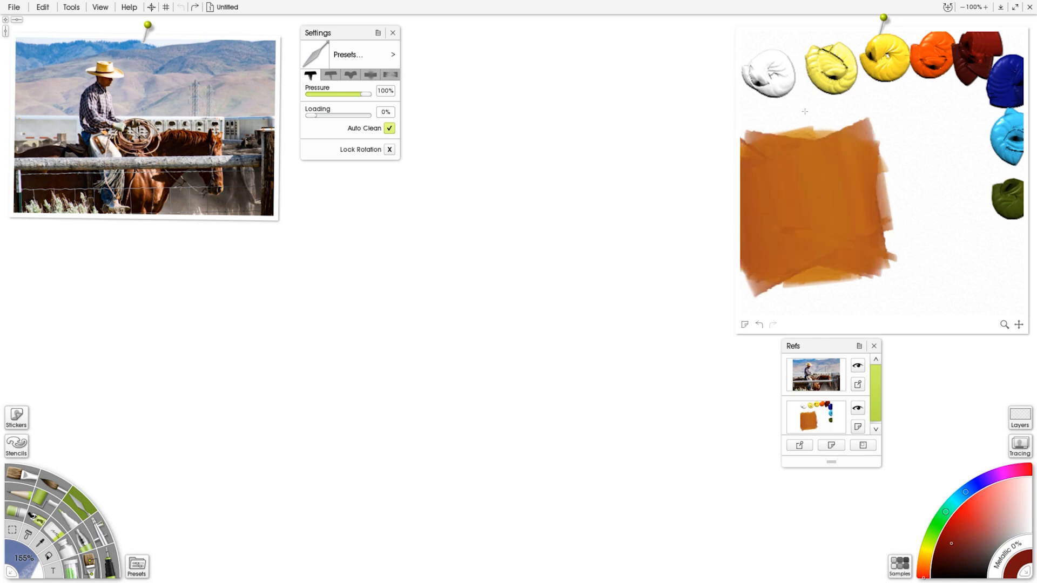
# Mix lemon yellow with orange-red beside the brown patch on the scrap and blend them with the palette knife.
pyautogui.keyDown('alt'); pyautogui.click(827, 68); pyautogui.keyUp('alt')
pyautogui.click(23, 475)
pyautogui.moveTo(866, 205)
pyautogui.mouseDown()
pyautogui.moveTo(922, 194)
pyautogui.moveTo(927, 165)
pyautogui.mouseUp()
pyautogui.keyDown('alt'); pyautogui.click(935, 57); pyautogui.keyUp('alt')
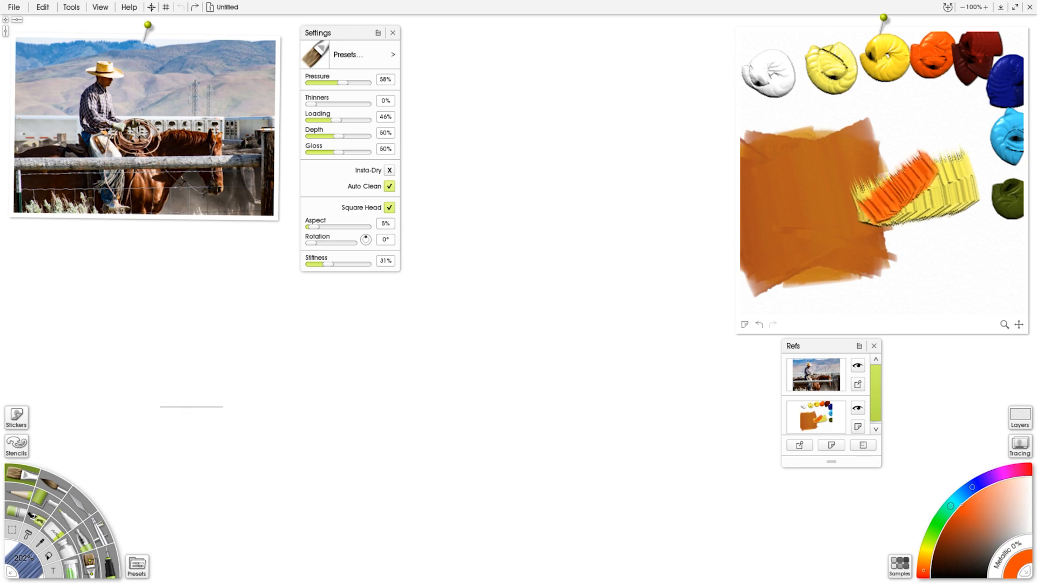
pyautogui.click(80, 504)
pyautogui.moveTo(618, 274); pyautogui.dragTo(564, 275)
pyautogui.moveTo(887, 186)
pyautogui.mouseDown()
pyautogui.moveTo(919, 208)
pyautogui.moveTo(925, 185)
pyautogui.moveTo(870, 210)
pyautogui.moveTo(956, 156)
pyautogui.moveTo(897, 238)
pyautogui.mouseUp()
pyautogui.click(16, 480)
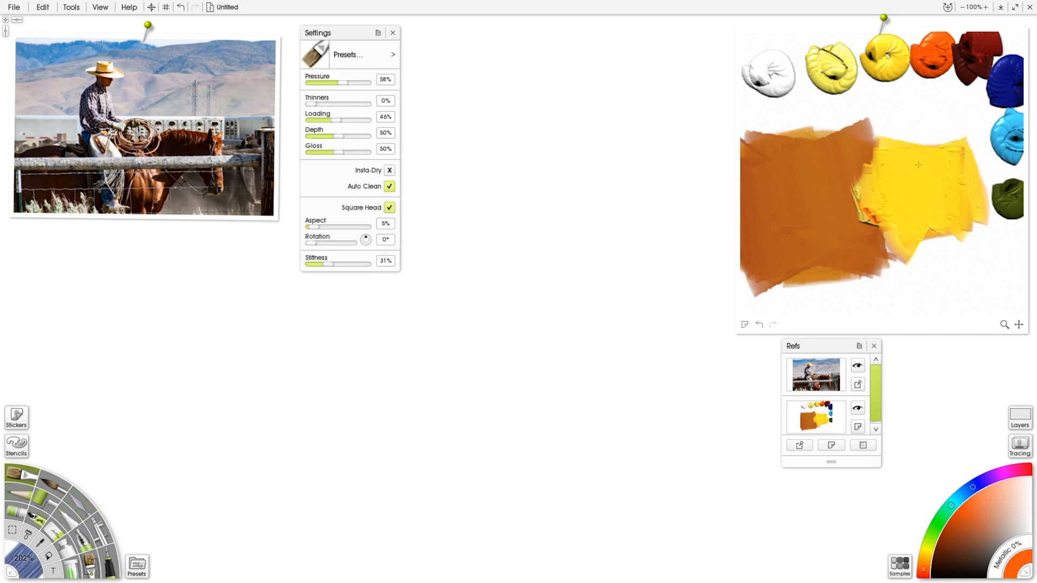
pyautogui.moveTo(864, 206); pyautogui.dragTo(978, 146)
pyautogui.click(80, 511)
pyautogui.moveTo(871, 169)
pyautogui.mouseDown()
pyautogui.moveTo(886, 175)
pyautogui.moveTo(951, 156)
pyautogui.moveTo(960, 251)
pyautogui.mouseUp()
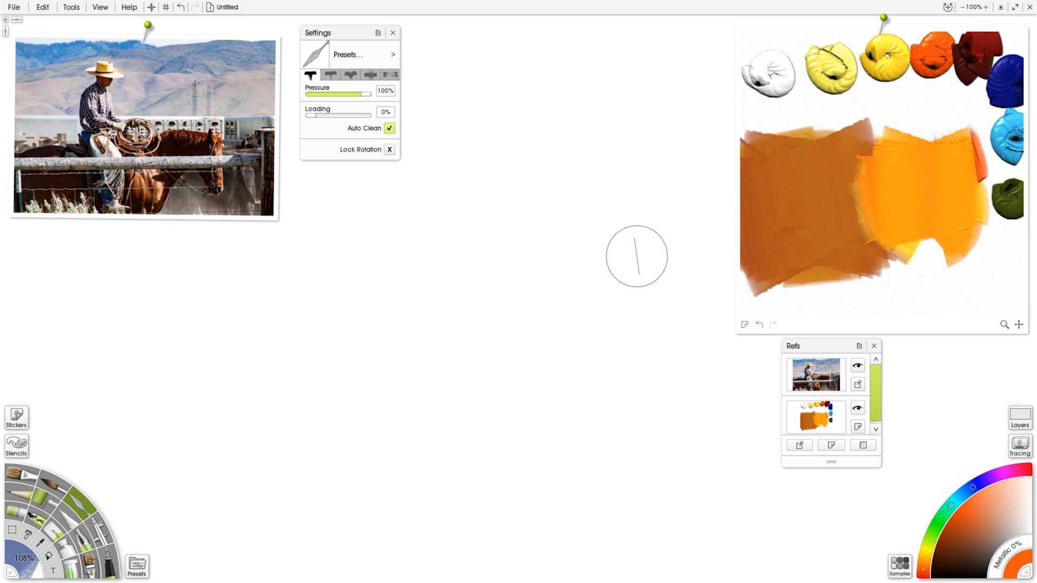
# Undo all the trial colour mixes on the scrap, keeping the paint blobs.
pyautogui.click(760, 325)
pyautogui.click(760, 325)
pyautogui.click(760, 325)
pyautogui.click(760, 325)
pyautogui.click(760, 325)
pyautogui.click(759, 325)
# Paint a trial orange swatch on the scrap with a smaller oil brush, then undo it.
pyautogui.click(21, 475)
pyautogui.moveTo(559, 384); pyautogui.dragTo(503, 385)
pyautogui.moveTo(775, 213); pyautogui.dragTo(809, 260)
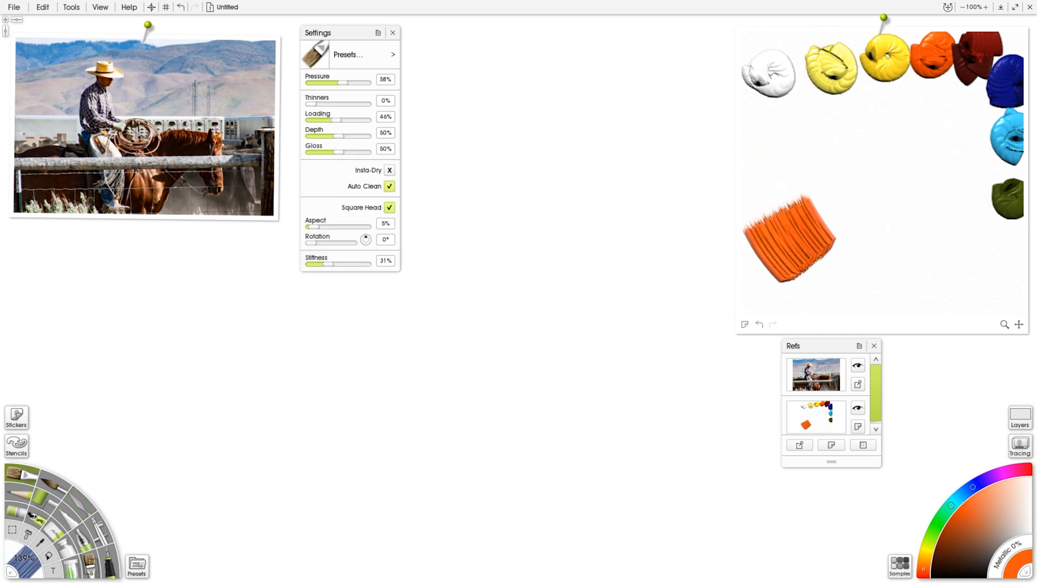
pyautogui.click(760, 325)
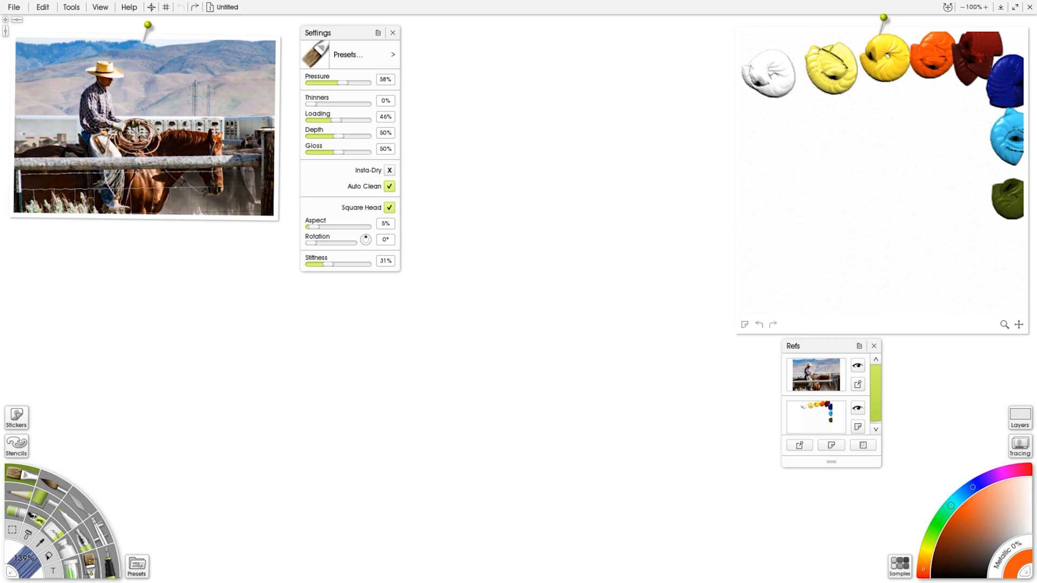
# Move the brush settings below the cowboy photo and sketch the hat on the canvas with a black pencil.
pyautogui.click(19, 493)
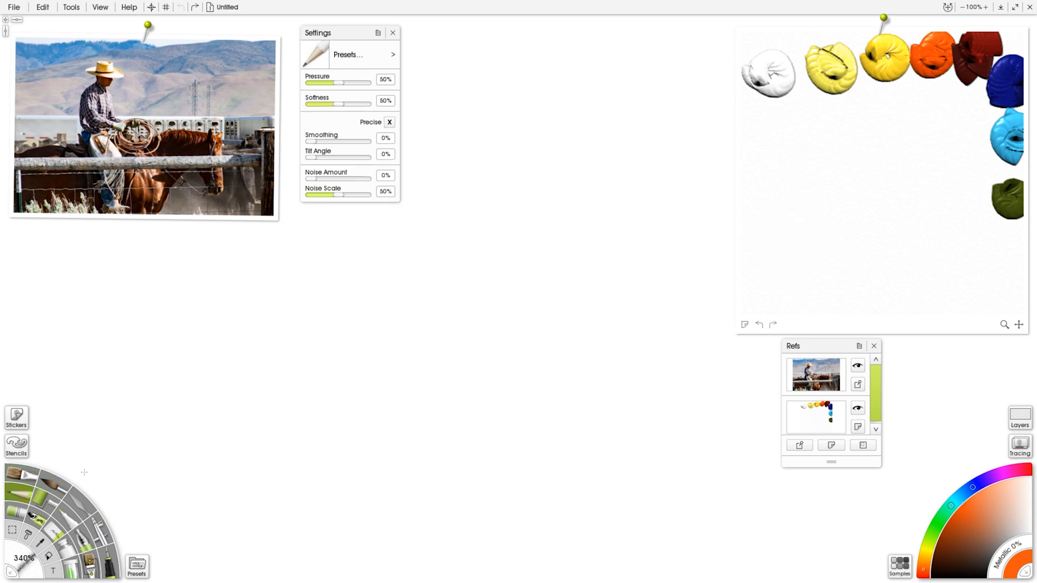
pyautogui.click(962, 574)
pyautogui.moveTo(361, 34); pyautogui.dragTo(83, 225)
pyautogui.moveTo(418, 162)
pyautogui.mouseDown()
pyautogui.moveTo(479, 168)
pyautogui.moveTo(436, 161)
pyautogui.moveTo(489, 177)
pyautogui.mouseUp()
pyautogui.moveTo(420, 165); pyautogui.dragTo(410, 208)
pyautogui.moveTo(489, 173)
pyautogui.mouseDown()
pyautogui.moveTo(489, 212)
pyautogui.moveTo(397, 219)
pyautogui.moveTo(500, 217)
pyautogui.mouseUp()
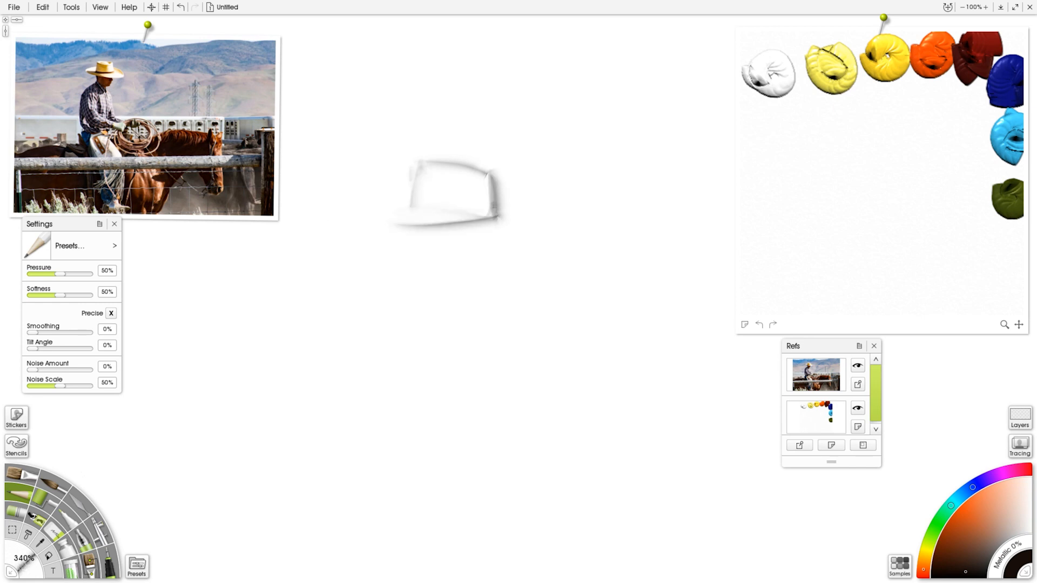
# Switch to the oil brush at 46% size and undo the last five hat strokes.
pyautogui.click(23, 475)
pyautogui.moveTo(407, 290); pyautogui.dragTo(372, 292)
pyautogui.moveTo(419, 165)
pyautogui.mouseDown()
pyautogui.moveTo(408, 211)
pyautogui.moveTo(406, 161)
pyautogui.moveTo(413, 199)
pyautogui.moveTo(459, 160)
pyautogui.moveTo(484, 171)
pyautogui.moveTo(492, 208)
pyautogui.mouseUp()
pyautogui.hotkey('ctrl', 'z')
pyautogui.hotkey('ctrl', 'z')
pyautogui.hotkey('ctrl', 'z')
pyautogui.hotkey('ctrl', 'z')
pyautogui.hotkey('ctrl', 'z')
# Outline the rider's hat brim, face, neck, back and chest in black with the thin oil brush.
pyautogui.moveTo(416, 204); pyautogui.dragTo(480, 204)
pyautogui.moveTo(367, 199)
pyautogui.mouseDown()
pyautogui.moveTo(483, 220)
pyautogui.moveTo(524, 205)
pyautogui.moveTo(486, 253)
pyautogui.mouseUp()
pyautogui.click(521, 208)
pyautogui.moveTo(413, 219); pyautogui.dragTo(426, 257)
pyautogui.moveTo(493, 235)
pyautogui.mouseDown()
pyautogui.moveTo(403, 264)
pyautogui.moveTo(383, 294)
pyautogui.moveTo(386, 310)
pyautogui.moveTo(394, 287)
pyautogui.moveTo(378, 387)
pyautogui.mouseUp()
pyautogui.moveTo(485, 289)
pyautogui.mouseDown()
pyautogui.moveTo(501, 418)
pyautogui.moveTo(510, 373)
pyautogui.moveTo(543, 430)
pyautogui.mouseUp()
# Sketch the rider's forearm, waist and seat, and the line of the horse's back behind the rider.
pyautogui.moveTo(528, 410); pyautogui.dragTo(574, 442)
pyautogui.moveTo(431, 412); pyautogui.dragTo(518, 456)
pyautogui.moveTo(383, 404); pyautogui.dragTo(485, 472)
pyautogui.moveTo(502, 469); pyautogui.dragTo(528, 466)
pyautogui.moveTo(396, 409)
pyautogui.mouseDown()
pyautogui.moveTo(400, 448)
pyautogui.moveTo(426, 457)
pyautogui.mouseUp()
pyautogui.moveTo(397, 454)
pyautogui.mouseDown()
pyautogui.moveTo(384, 486)
pyautogui.moveTo(279, 479)
pyautogui.mouseUp()
pyautogui.moveTo(276, 475); pyautogui.dragTo(194, 501)
# Sketch the rider's hand, the curved rope and leg lines below it, and the start of the horse's neck.
pyautogui.moveTo(565, 437); pyautogui.dragTo(593, 442)
pyautogui.moveTo(593, 442); pyautogui.dragTo(619, 459)
pyautogui.moveTo(599, 442); pyautogui.dragTo(620, 440)
pyautogui.moveTo(621, 439)
pyautogui.mouseDown()
pyautogui.moveTo(608, 462)
pyautogui.moveTo(668, 483)
pyautogui.moveTo(643, 481)
pyautogui.mouseUp()
pyautogui.moveTo(663, 467); pyautogui.dragTo(647, 532)
pyautogui.moveTo(548, 466); pyautogui.dragTo(576, 572)
pyautogui.moveTo(493, 482); pyautogui.dragTo(566, 575)
pyautogui.moveTo(598, 504)
pyautogui.mouseDown()
pyautogui.moveTo(621, 495)
pyautogui.moveTo(604, 516)
pyautogui.mouseUp()
pyautogui.moveTo(646, 525); pyautogui.dragTo(735, 479)
# Draw the hill ridges behind the hat and complete the outlines of the rider's lower back and front arm.
pyautogui.moveTo(456, 132); pyautogui.dragTo(671, 88)
pyautogui.moveTo(469, 115); pyautogui.dragTo(371, 152)
pyautogui.moveTo(301, 146); pyautogui.dragTo(455, 125)
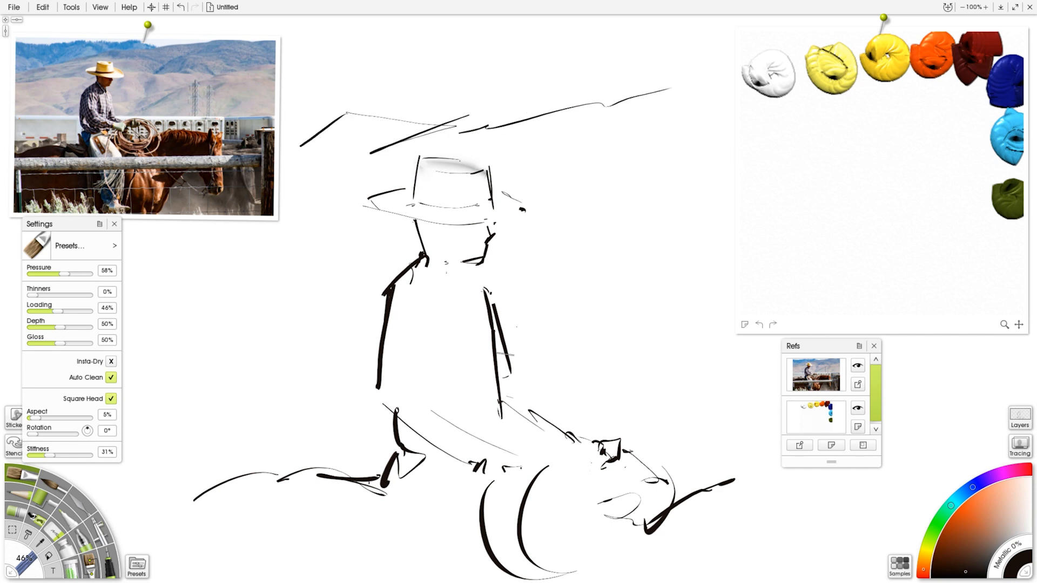
pyautogui.moveTo(377, 372)
pyautogui.mouseDown()
pyautogui.moveTo(373, 406)
pyautogui.moveTo(398, 457)
pyautogui.mouseUp()
pyautogui.moveTo(508, 310)
pyautogui.mouseDown()
pyautogui.moveTo(521, 373)
pyautogui.moveTo(567, 422)
pyautogui.mouseUp()
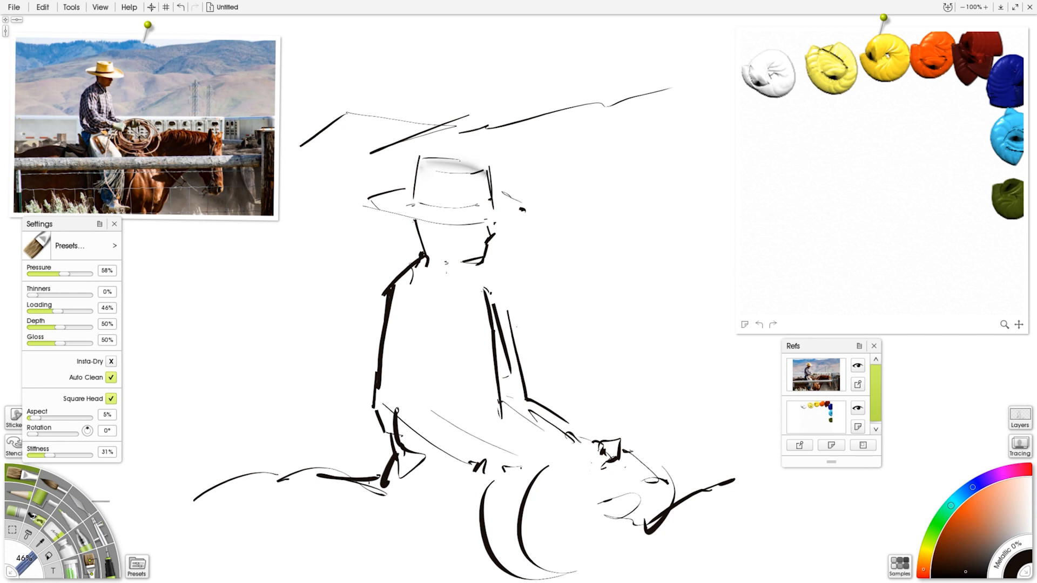
# Sample the dark blue blob, enlarge the oil brush to 126% and paint a blue patch on the scrap.
pyautogui.moveTo(187, 150)
pyautogui.keyDown('alt'); pyautogui.click(1002, 102); pyautogui.keyUp('alt')
pyautogui.moveTo(792, 204)
pyautogui.mouseDown()
pyautogui.moveTo(783, 237)
pyautogui.moveTo(796, 204)
pyautogui.mouseUp()
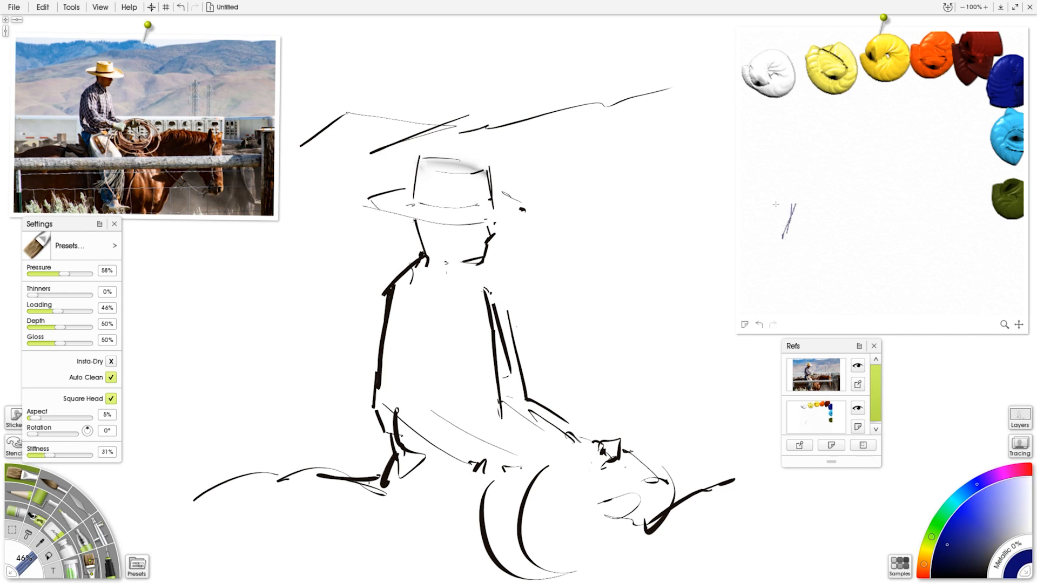
pyautogui.moveTo(596, 271); pyautogui.dragTo(640, 273)
pyautogui.moveTo(784, 214); pyautogui.dragTo(792, 260)
pyautogui.moveTo(619, 280); pyautogui.dragTo(661, 279)
pyautogui.moveTo(796, 214)
pyautogui.mouseDown()
pyautogui.moveTo(783, 250)
pyautogui.moveTo(805, 227)
pyautogui.moveTo(808, 261)
pyautogui.mouseUp()
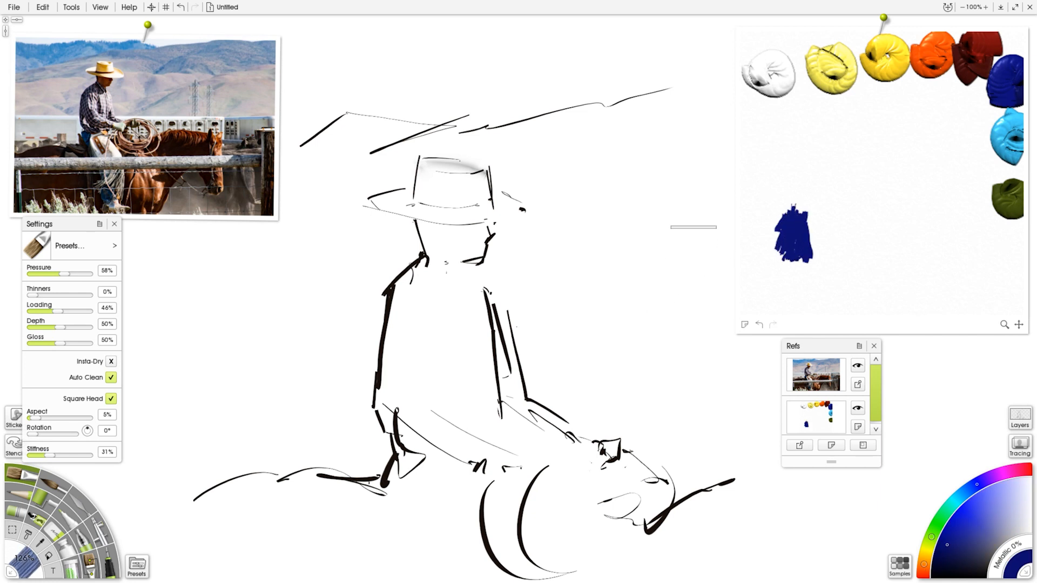
# Add dark red and olive green to the blue patch and blend them into a dark purple with the palette knife.
pyautogui.click(979, 58)
pyautogui.moveTo(813, 213)
pyautogui.mouseDown()
pyautogui.moveTo(806, 254)
pyautogui.moveTo(824, 210)
pyautogui.moveTo(805, 219)
pyautogui.mouseUp()
pyautogui.keyDown('alt'); pyautogui.click(1008, 199); pyautogui.keyUp('alt')
pyautogui.moveTo(813, 266)
pyautogui.mouseDown()
pyautogui.moveTo(801, 272)
pyautogui.moveTo(822, 271)
pyautogui.moveTo(807, 233)
pyautogui.moveTo(811, 254)
pyautogui.mouseUp()
pyautogui.click(82, 502)
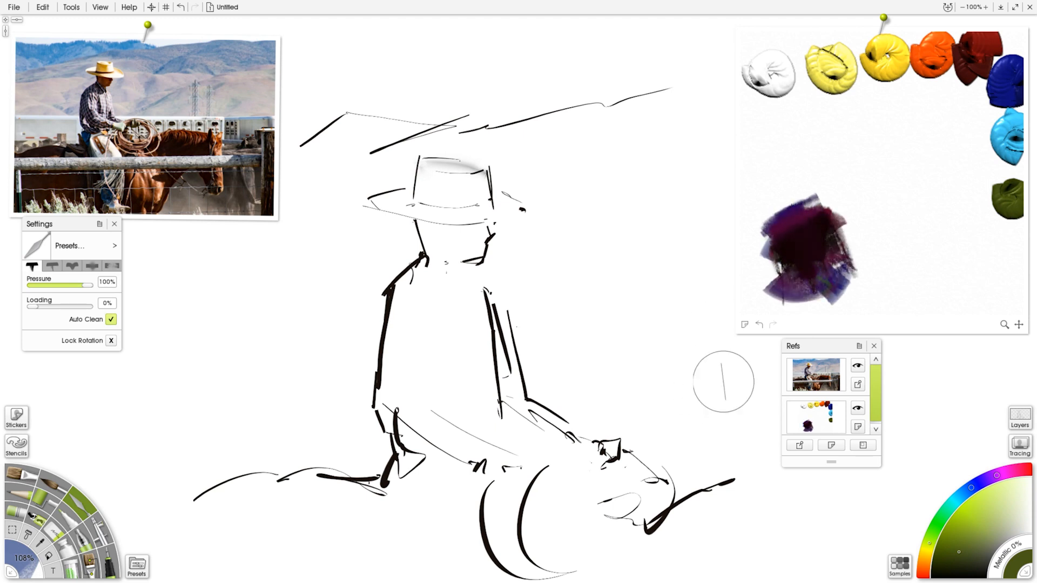
# Add sampled light blue to the dark purple mix with the oil brush, and switch to the palette knife for blending.
pyautogui.press('o')
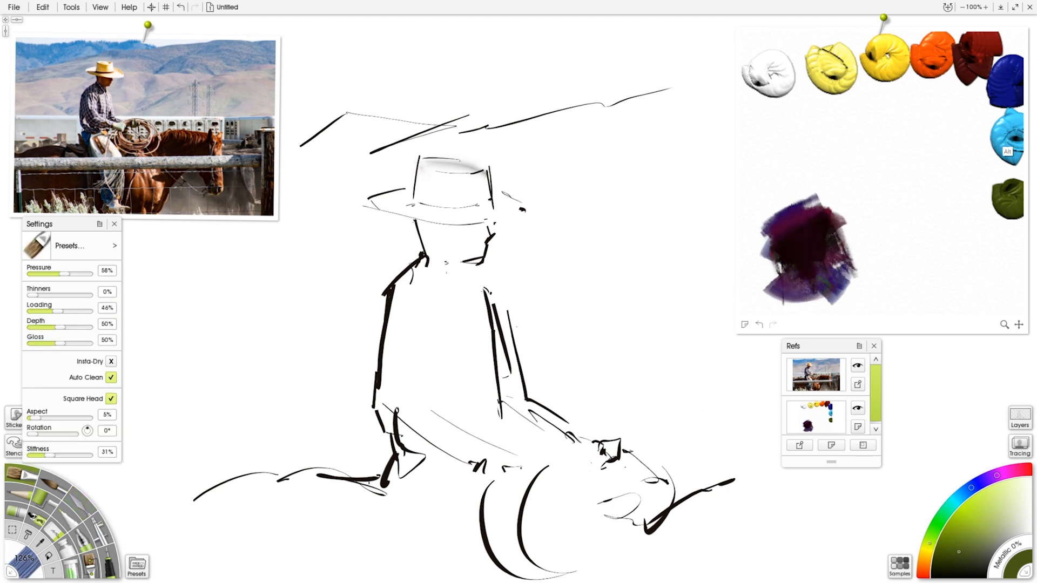
pyautogui.keyDown('alt'); pyautogui.click(1002, 149); pyautogui.keyUp('alt')
pyautogui.moveTo(809, 260)
pyautogui.mouseDown()
pyautogui.moveTo(811, 292)
pyautogui.moveTo(798, 257)
pyautogui.moveTo(811, 291)
pyautogui.moveTo(683, 312)
pyautogui.mouseUp()
pyautogui.click(80, 504)
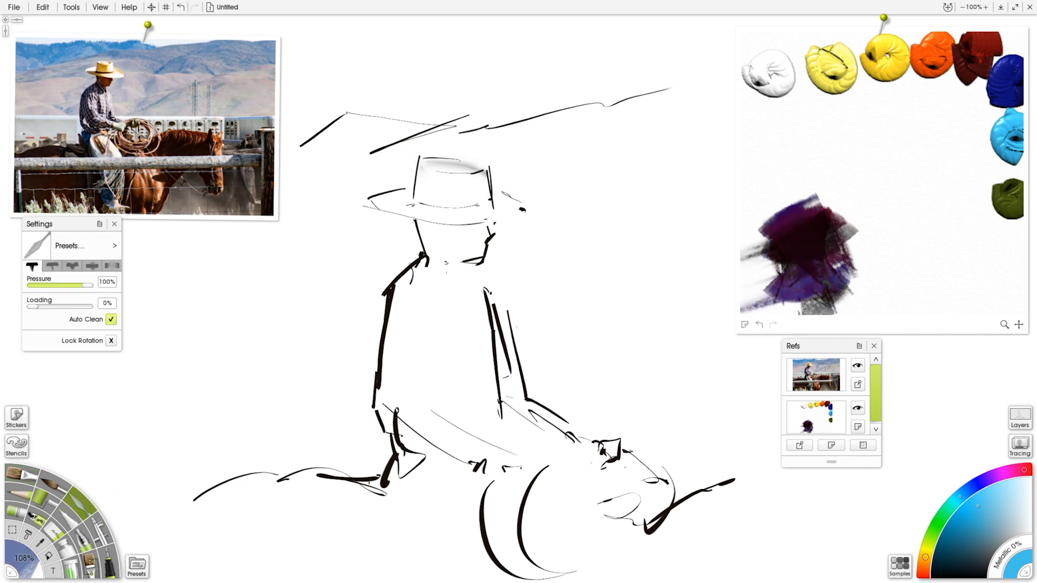
# Sample the dark purple mix with the oil brush and paint the shadow down the rider's back.
pyautogui.click(19, 475)
pyautogui.click(794, 292)
pyautogui.moveTo(409, 306); pyautogui.dragTo(398, 400)
pyautogui.hotkey('ctrl', 'z')
pyautogui.moveTo(456, 331); pyautogui.dragTo(434, 331)
pyautogui.moveTo(398, 298); pyautogui.dragTo(382, 393)
pyautogui.click(79, 456)
pyautogui.moveTo(400, 286); pyautogui.dragTo(392, 282)
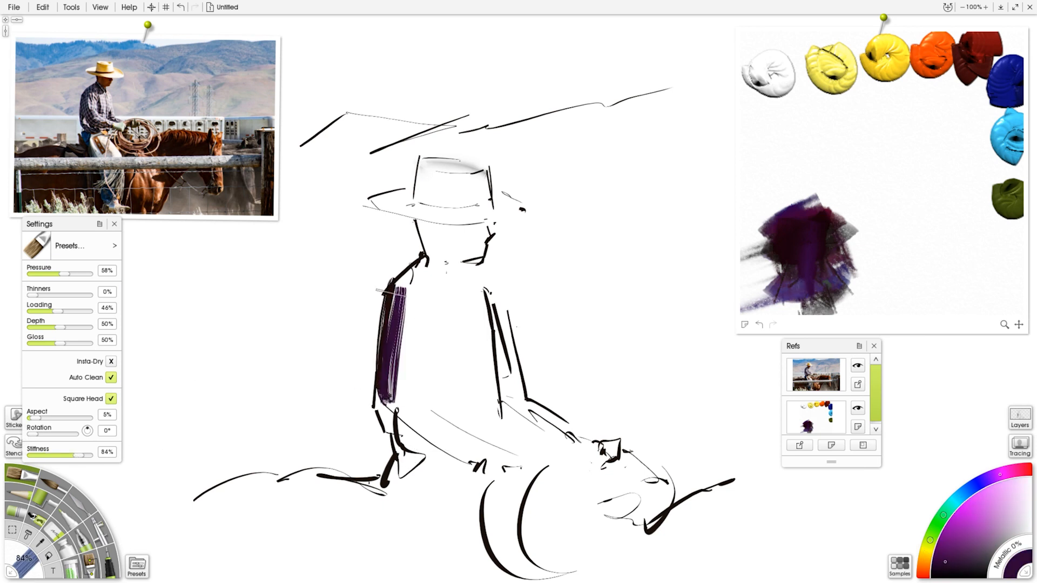
pyautogui.moveTo(395, 321)
pyautogui.mouseDown()
pyautogui.moveTo(401, 380)
pyautogui.moveTo(386, 396)
pyautogui.mouseUp()
# Set the brush stiffness to 100% and paint the rider's shoulder, lower back and front forearm in dark purple tones.
pyautogui.click(90, 456)
pyautogui.moveTo(427, 267)
pyautogui.mouseDown()
pyautogui.moveTo(471, 303)
pyautogui.moveTo(441, 294)
pyautogui.moveTo(428, 317)
pyautogui.moveTo(484, 299)
pyautogui.moveTo(410, 367)
pyautogui.moveTo(401, 319)
pyautogui.moveTo(406, 403)
pyautogui.moveTo(465, 462)
pyautogui.moveTo(480, 450)
pyautogui.moveTo(511, 454)
pyautogui.moveTo(486, 454)
pyautogui.mouseUp()
pyautogui.keyDown('alt'); pyautogui.click(807, 304); pyautogui.keyUp('alt')
pyautogui.keyDown('alt'); pyautogui.click(835, 268); pyautogui.keyUp('alt')
pyautogui.moveTo(420, 415)
pyautogui.mouseDown()
pyautogui.moveTo(508, 466)
pyautogui.moveTo(572, 478)
pyautogui.moveTo(543, 468)
pyautogui.mouseUp()
pyautogui.moveTo(388, 414)
pyautogui.mouseDown()
pyautogui.moveTo(412, 473)
pyautogui.moveTo(454, 484)
pyautogui.mouseUp()
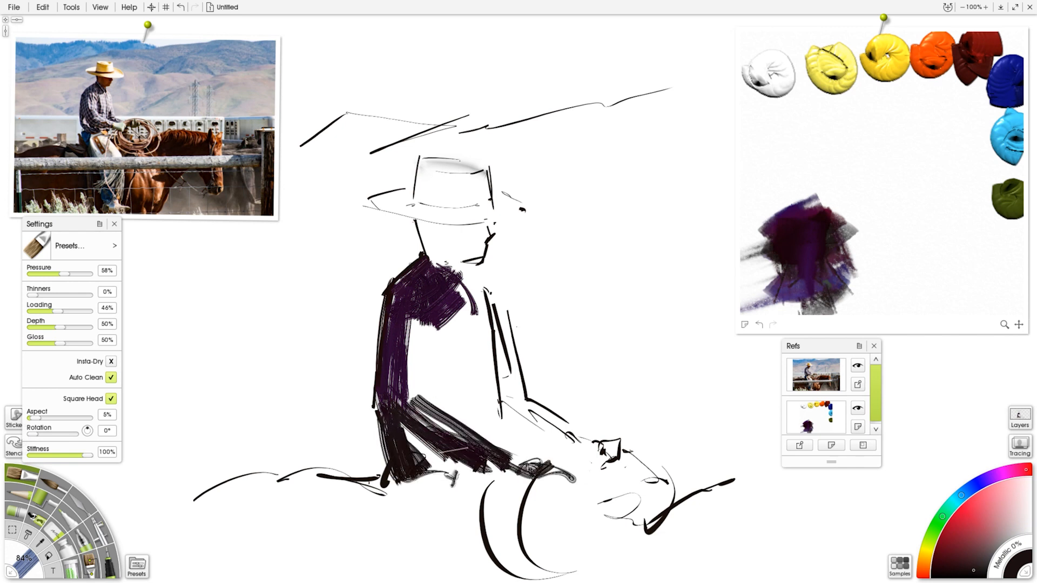
# Paint the dark back of the rider's head and neck and the hat band.
pyautogui.moveTo(421, 221); pyautogui.dragTo(434, 261)
pyautogui.moveTo(447, 252); pyautogui.dragTo(424, 265)
pyautogui.moveTo(414, 204)
pyautogui.mouseDown()
pyautogui.moveTo(502, 201)
pyautogui.moveTo(410, 201)
pyautogui.moveTo(419, 204)
pyautogui.mouseUp()
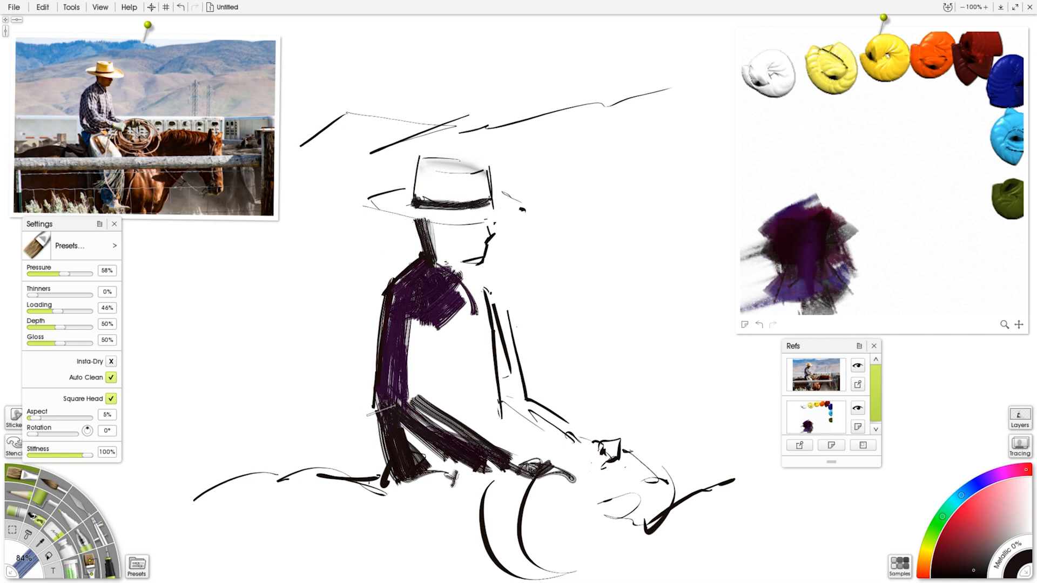
# Sample the dark reddish brown from the scrap mix and paint the first patch of the horse's hindquarters.
pyautogui.keyDown('alt'); pyautogui.click(818, 237); pyautogui.keyUp('alt')
pyautogui.moveTo(322, 486)
pyautogui.mouseDown()
pyautogui.moveTo(301, 565)
pyautogui.moveTo(261, 553)
pyautogui.mouseUp()
pyautogui.moveTo(312, 516); pyautogui.dragTo(323, 516)
# Add sampled dark red above the purple mix, enlarge the brush to 178% and fill in the horse's dark brown rump and back.
pyautogui.keyDown('alt'); pyautogui.click(979, 59); pyautogui.keyUp('alt')
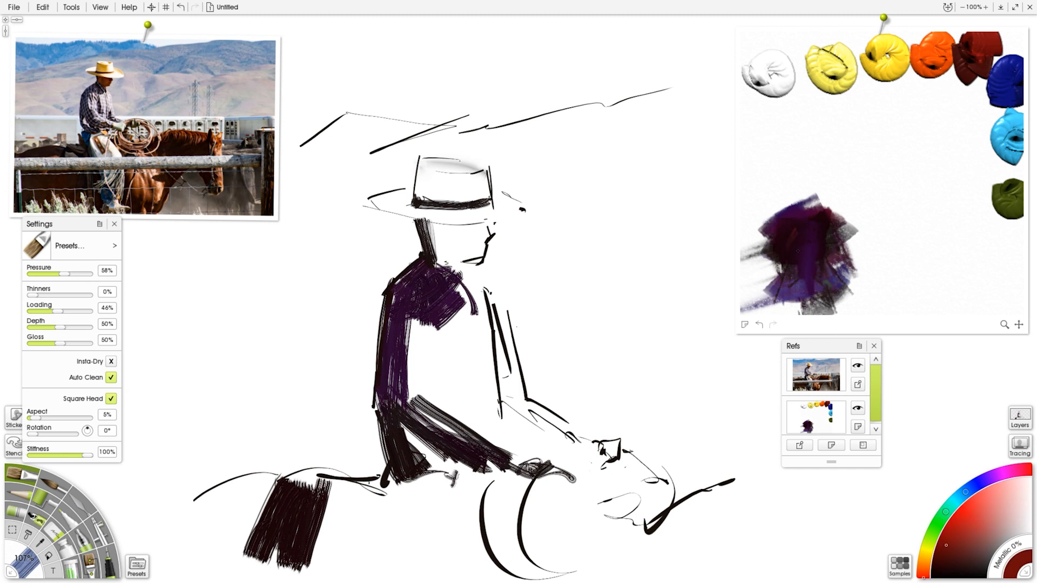
pyautogui.keyDown('alt'); pyautogui.click(974, 57); pyautogui.keyUp('alt')
pyautogui.moveTo(800, 192); pyautogui.dragTo(800, 202)
pyautogui.moveTo(642, 270); pyautogui.dragTo(678, 270)
pyautogui.moveTo(799, 187)
pyautogui.mouseDown()
pyautogui.moveTo(800, 203)
pyautogui.moveTo(800, 195)
pyautogui.mouseUp()
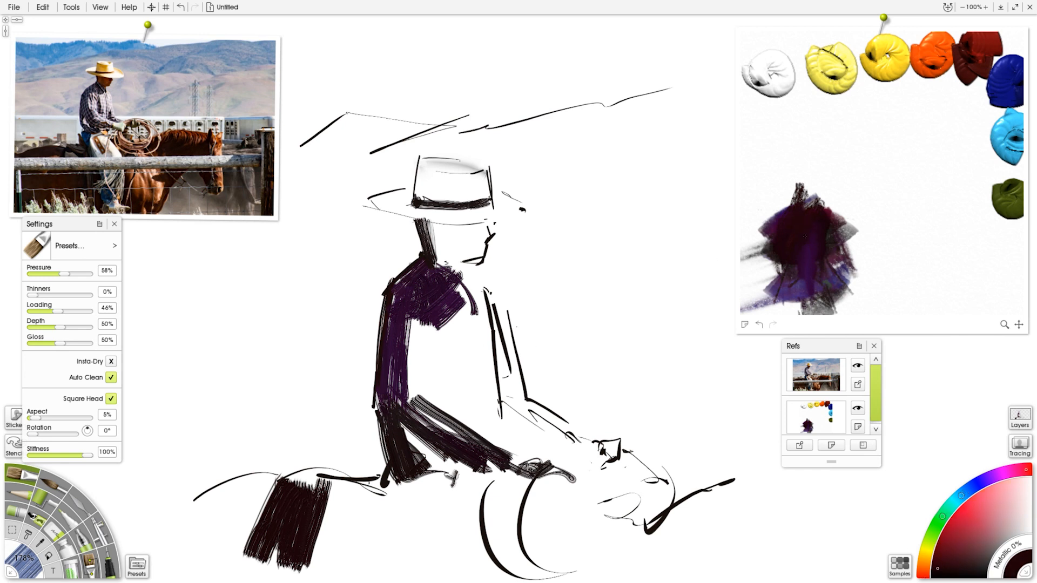
pyautogui.moveTo(324, 497)
pyautogui.mouseDown()
pyautogui.moveTo(367, 486)
pyautogui.moveTo(238, 518)
pyautogui.moveTo(232, 535)
pyautogui.moveTo(351, 497)
pyautogui.moveTo(346, 507)
pyautogui.moveTo(373, 514)
pyautogui.moveTo(395, 535)
pyautogui.moveTo(413, 489)
pyautogui.mouseUp()
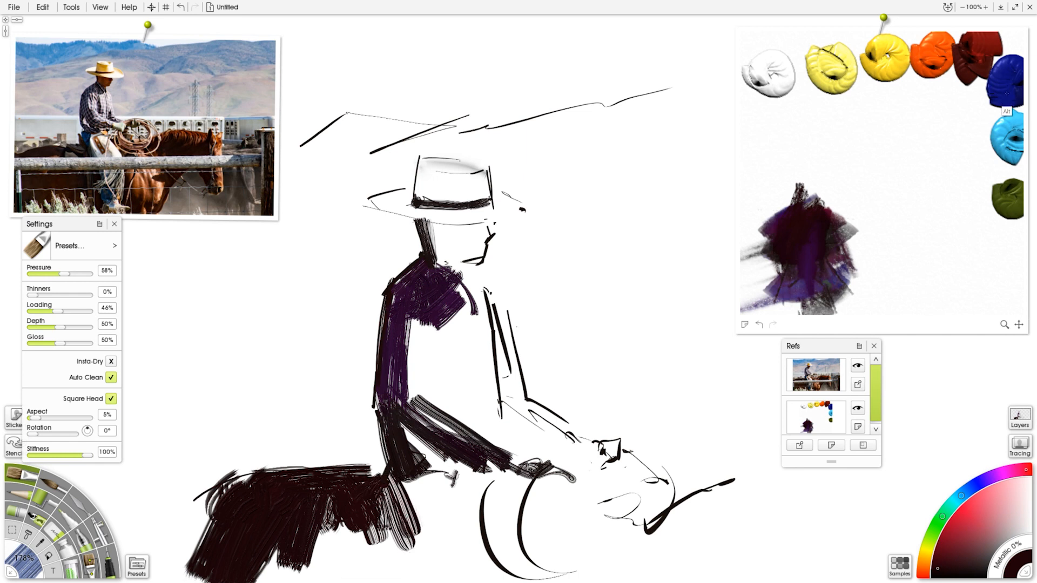
# Paint a dark blue patch beside the purple mix on the scrap and work sampled palette colours into it.
pyautogui.keyDown('alt'); pyautogui.click(1000, 101); pyautogui.keyUp('alt')
pyautogui.moveTo(870, 251)
pyautogui.mouseDown()
pyautogui.moveTo(862, 285)
pyautogui.moveTo(848, 270)
pyautogui.moveTo(866, 242)
pyautogui.moveTo(860, 293)
pyautogui.moveTo(857, 273)
pyautogui.mouseUp()
pyautogui.keyDown('alt'); pyautogui.click(1001, 158); pyautogui.keyUp('alt')
pyautogui.keyDown('alt'); pyautogui.click(979, 76); pyautogui.keyUp('alt')
pyautogui.keyDown('alt'); pyautogui.click(1000, 100); pyautogui.keyUp('alt')
pyautogui.keyDown('alt'); pyautogui.click(974, 79); pyautogui.keyUp('alt')
pyautogui.keyDown('alt'); pyautogui.click(999, 212); pyautogui.keyUp('alt')
pyautogui.keyDown('alt'); pyautogui.click(1004, 99); pyautogui.keyUp('alt')
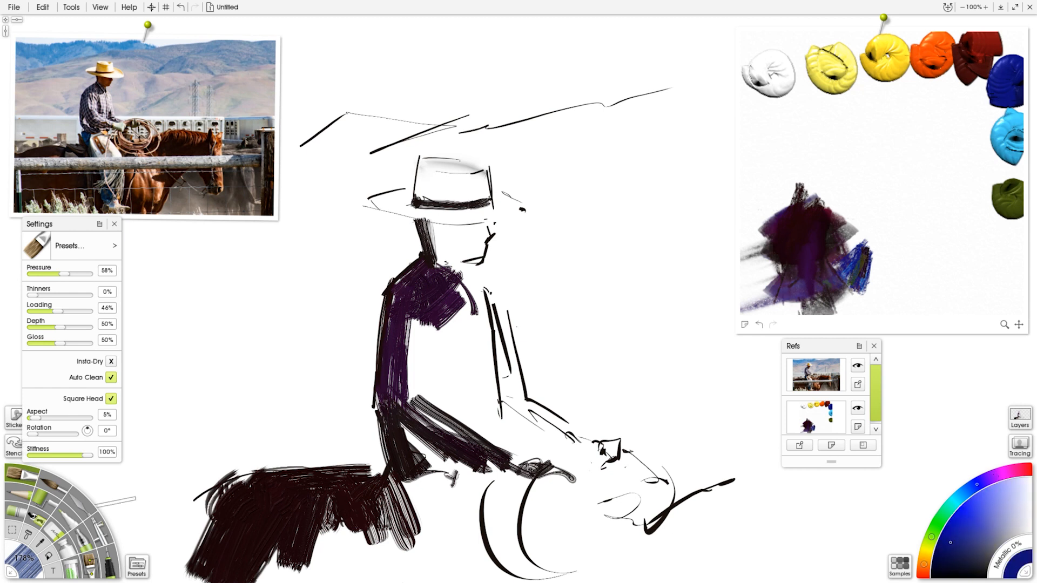
# Blend the new blue patch on the scrap with the palette knife.
pyautogui.click(82, 502)
pyautogui.moveTo(600, 342); pyautogui.dragTo(576, 343)
pyautogui.moveTo(853, 253); pyautogui.dragTo(879, 275)
pyautogui.moveTo(853, 308); pyautogui.dragTo(867, 296)
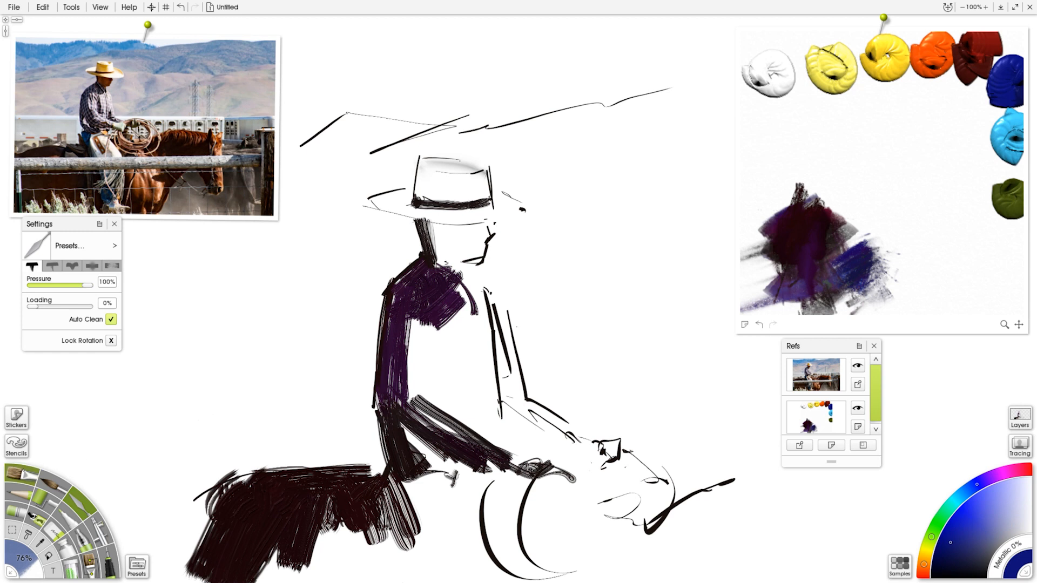
# Add sampled light blue to the blue patch with the oil brush and blend it in with the palette knife.
pyautogui.click(21, 475)
pyautogui.keyDown('alt'); pyautogui.click(996, 157); pyautogui.keyUp('alt')
pyautogui.moveTo(866, 246); pyautogui.dragTo(866, 260)
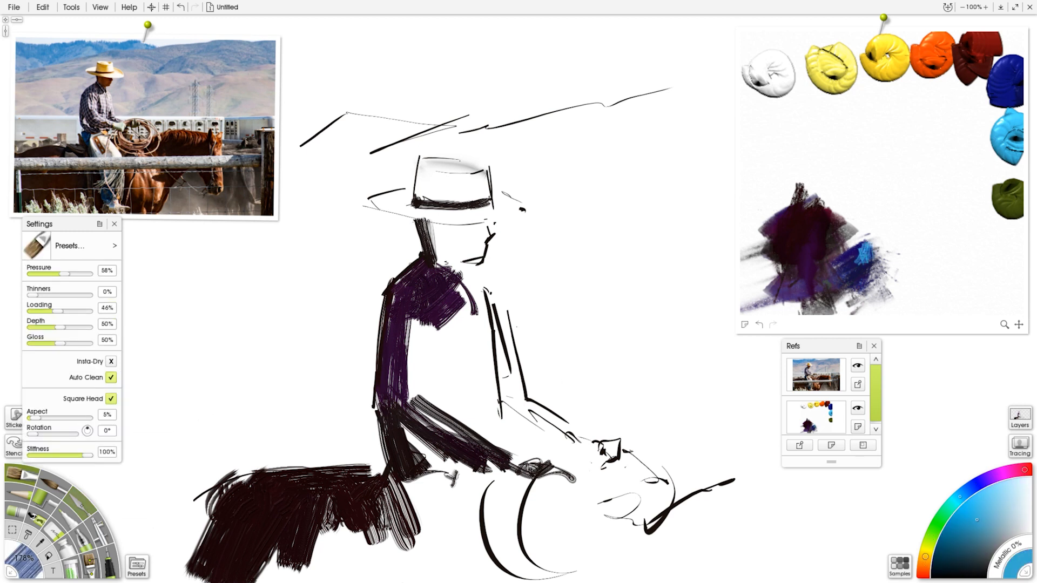
pyautogui.press('k')
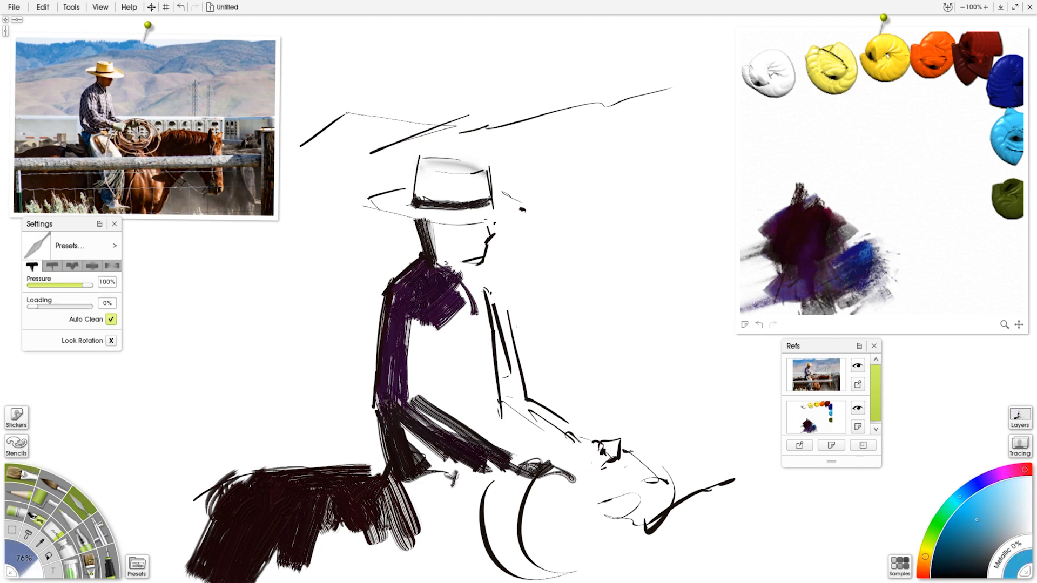
# Sample the mixed blue with the oil brush at 139% and paint the rider's hip and leg down to the canvas edge.
pyautogui.press('o')
pyautogui.keyDown('alt'); pyautogui.click(859, 265); pyautogui.keyUp('alt')
pyautogui.press('[')
pyautogui.moveTo(414, 480)
pyautogui.mouseDown()
pyautogui.moveTo(414, 506)
pyautogui.moveTo(410, 479)
pyautogui.mouseUp()
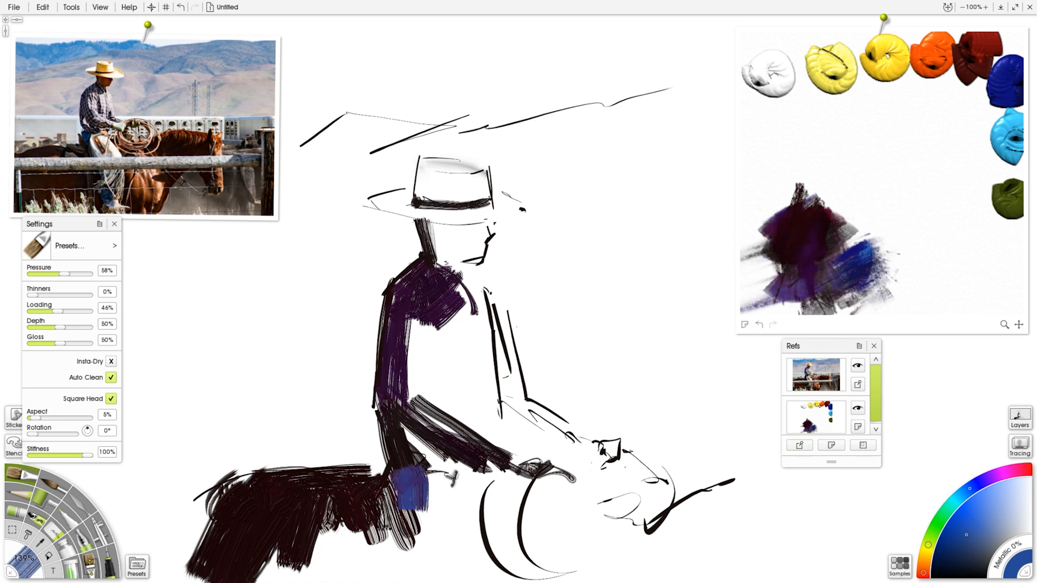
pyautogui.moveTo(967, 490); pyautogui.dragTo(964, 494)
pyautogui.click(969, 547)
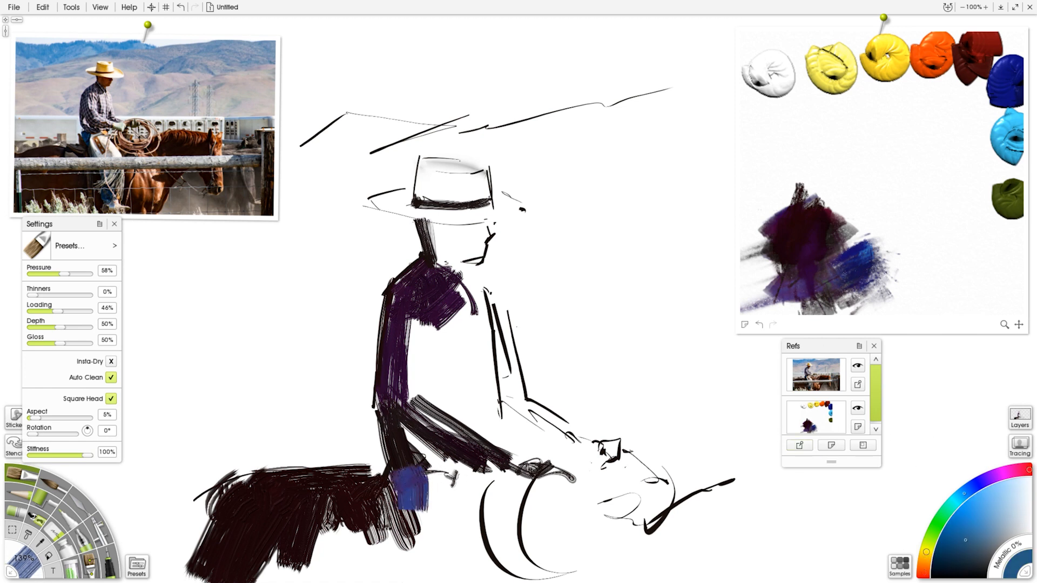
pyautogui.keyDown('alt'); pyautogui.click(852, 265); pyautogui.keyUp('alt')
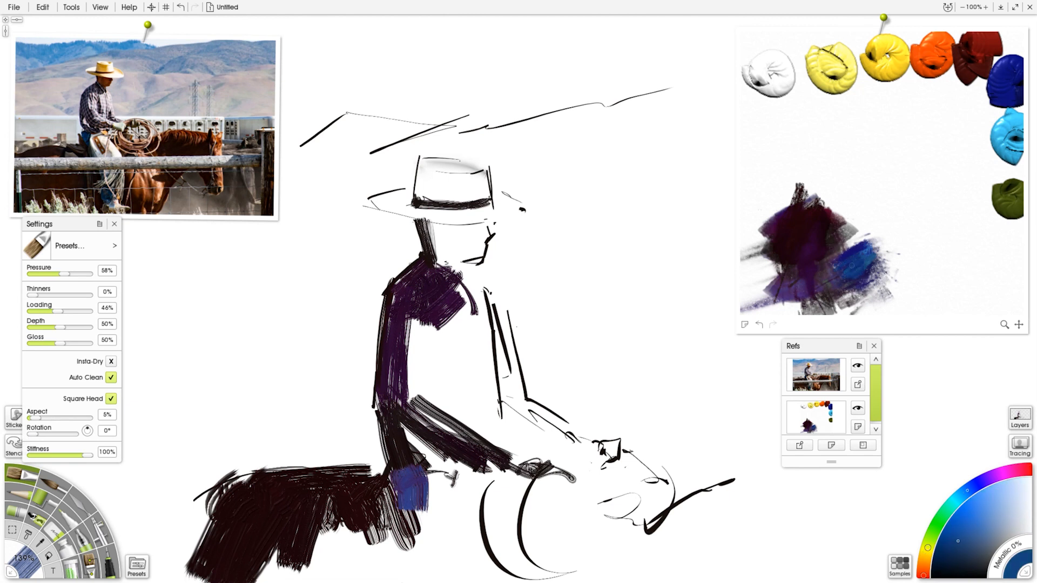
pyautogui.moveTo(411, 501)
pyautogui.mouseDown()
pyautogui.moveTo(408, 475)
pyautogui.moveTo(430, 479)
pyautogui.moveTo(416, 472)
pyautogui.moveTo(398, 508)
pyautogui.moveTo(425, 575)
pyautogui.mouseUp()
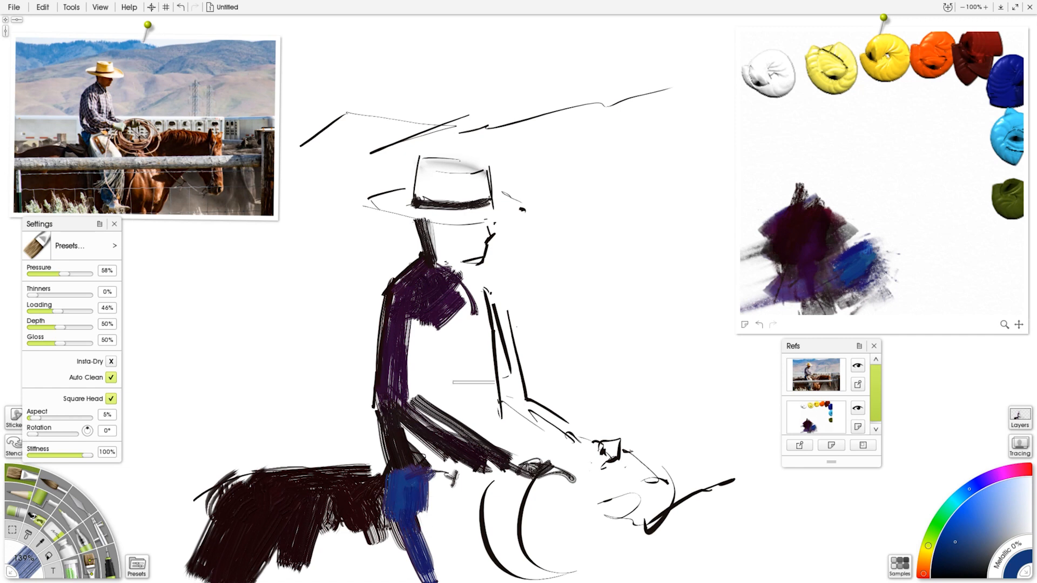
# Sample the purple from the rider's back, reduce the brush to 95% and paint a shirt fold and the far arm.
pyautogui.keyDown('alt'); pyautogui.click(405, 324); pyautogui.keyUp('alt')
pyautogui.moveTo(475, 365); pyautogui.dragTo(453, 365)
pyautogui.moveTo(440, 351); pyautogui.dragTo(455, 403)
pyautogui.moveTo(511, 356)
pyautogui.mouseDown()
pyautogui.moveTo(539, 424)
pyautogui.moveTo(557, 432)
pyautogui.mouseUp()
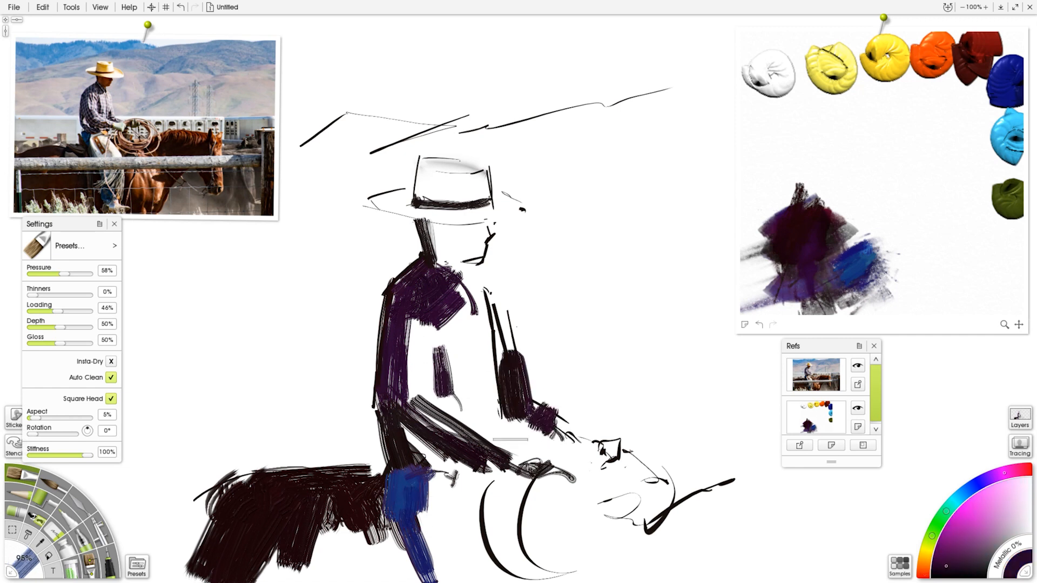
pyautogui.click(100, 7)
pyautogui.click(116, 44)
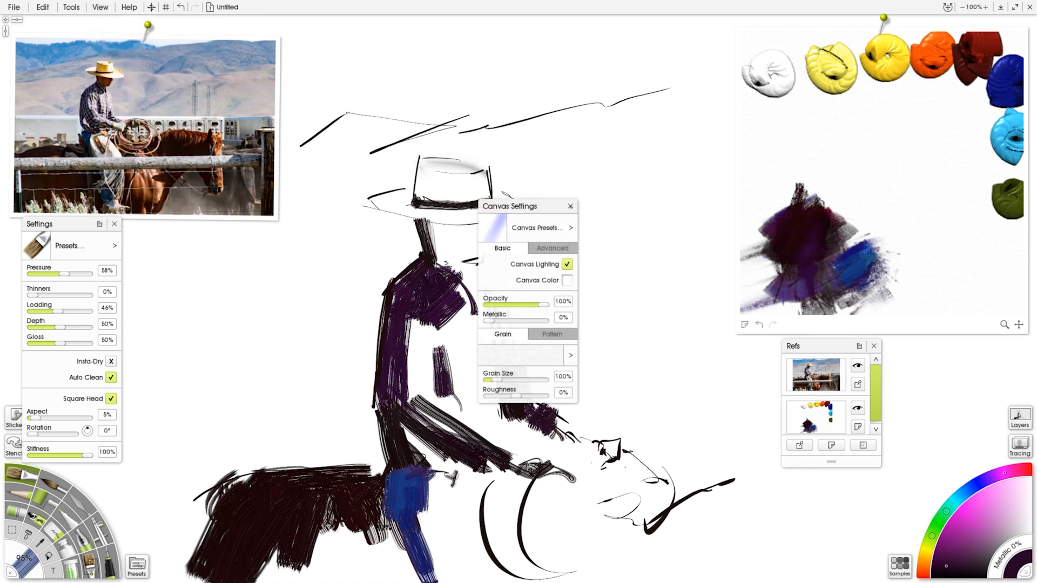
pyautogui.click(570, 206)
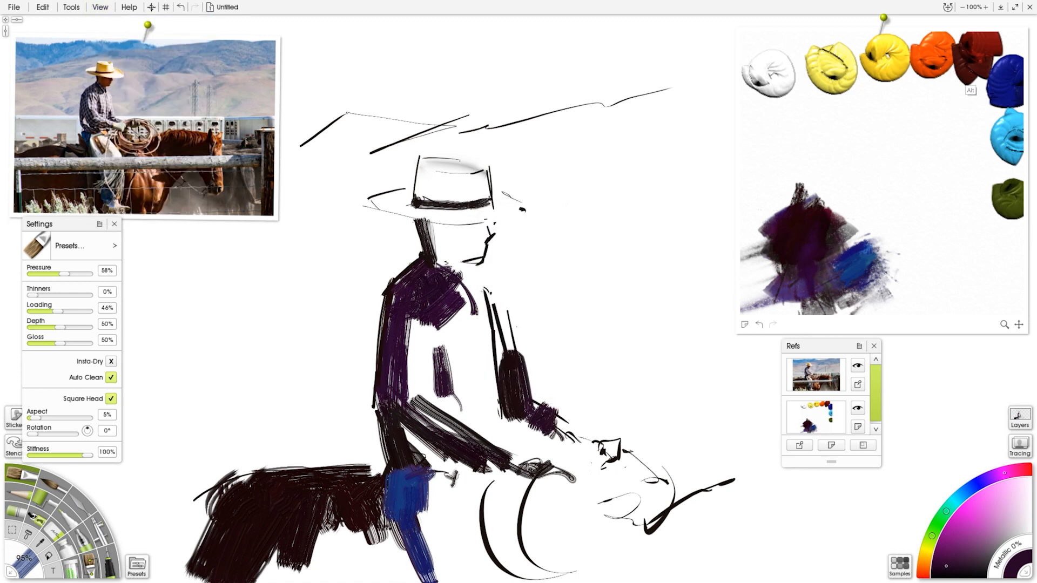
# Sample dark red, enlarge the brush and paint a red patch above the purple mix on the scrap.
pyautogui.click(976, 59)
pyautogui.moveTo(850, 164); pyautogui.dragTo(862, 139)
pyautogui.moveTo(571, 255); pyautogui.dragTo(578, 271)
pyautogui.moveTo(852, 149)
pyautogui.mouseDown()
pyautogui.moveTo(827, 171)
pyautogui.moveTo(863, 140)
pyautogui.mouseUp()
pyautogui.moveTo(695, 222); pyautogui.dragTo(710, 244)
pyautogui.moveTo(862, 141)
pyautogui.mouseDown()
pyautogui.moveTo(836, 151)
pyautogui.moveTo(860, 186)
pyautogui.moveTo(817, 164)
pyautogui.mouseUp()
pyautogui.keyDown('alt'); pyautogui.click(966, 71); pyautogui.keyUp('alt')
pyautogui.moveTo(863, 140)
pyautogui.mouseDown()
pyautogui.moveTo(843, 168)
pyautogui.moveTo(856, 190)
pyautogui.moveTo(832, 163)
pyautogui.moveTo(867, 140)
pyautogui.mouseUp()
pyautogui.moveTo(872, 207); pyautogui.dragTo(917, 212)
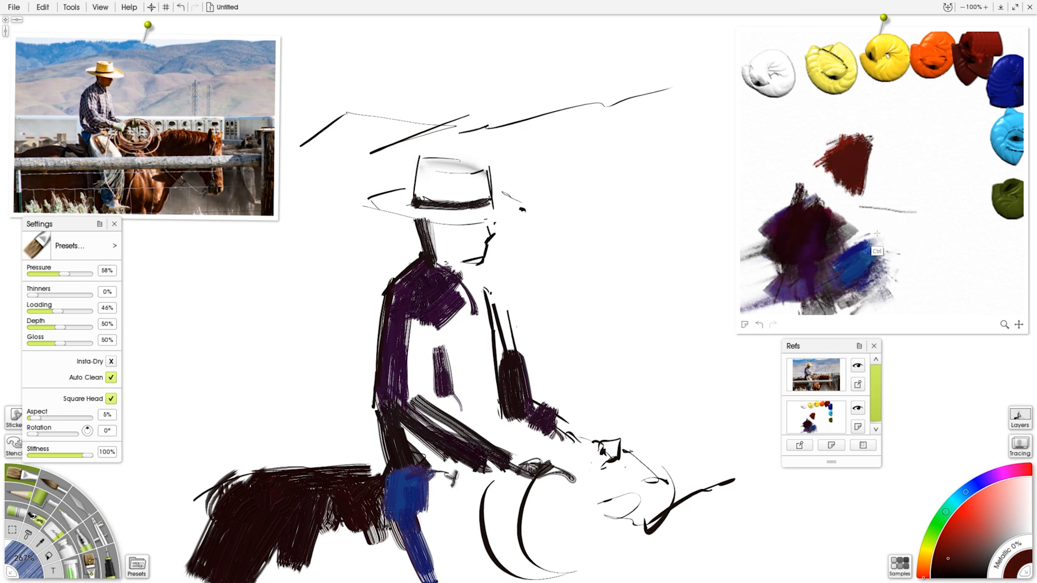
pyautogui.hotkey('ctrl', 'z')
pyautogui.hotkey('ctrl', 'y')
# Add sampled yellow to the red patch and blend it into a reddish brown with the palette knife.
pyautogui.keyDown('alt'); pyautogui.click(898, 69); pyautogui.keyUp('alt')
pyautogui.moveTo(839, 177)
pyautogui.mouseDown()
pyautogui.moveTo(866, 151)
pyautogui.moveTo(859, 193)
pyautogui.moveTo(881, 162)
pyautogui.moveTo(843, 186)
pyautogui.mouseUp()
pyautogui.click(81, 502)
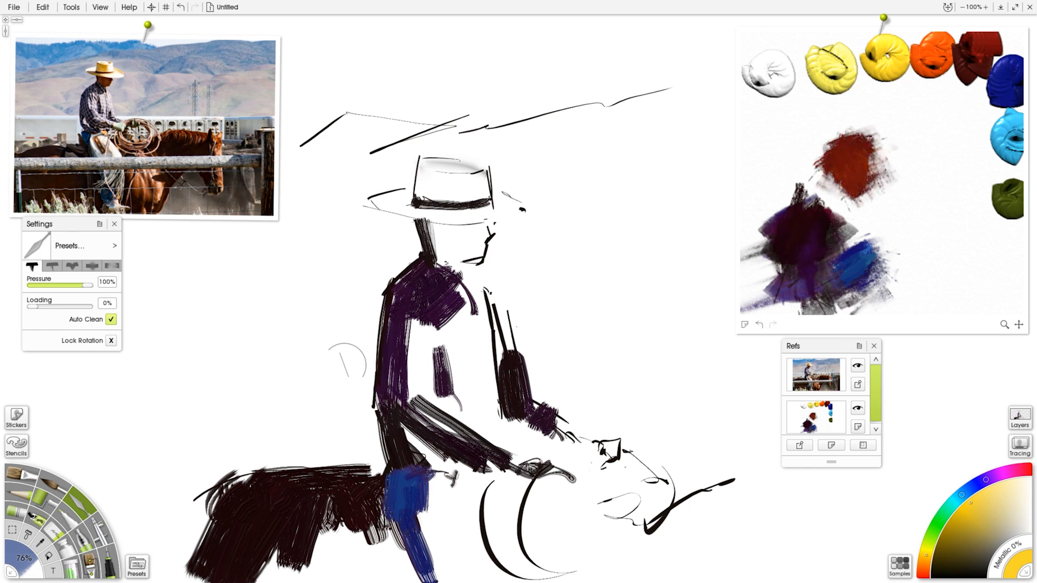
# Sample the reddish-brown mix with the oil brush, reduce its size and paint the rider's face.
pyautogui.click(21, 475)
pyautogui.keyDown('alt'); pyautogui.click(847, 189); pyautogui.keyUp('alt')
pyautogui.moveTo(553, 243); pyautogui.dragTo(552, 273)
pyautogui.moveTo(473, 232); pyautogui.dragTo(456, 255)
pyautogui.moveTo(599, 278); pyautogui.dragTo(598, 282)
pyautogui.moveTo(484, 231)
pyautogui.mouseDown()
pyautogui.moveTo(466, 268)
pyautogui.moveTo(440, 244)
pyautogui.moveTo(447, 265)
pyautogui.moveTo(430, 238)
pyautogui.moveTo(460, 267)
pyautogui.moveTo(494, 258)
pyautogui.moveTo(472, 296)
pyautogui.moveTo(474, 281)
pyautogui.moveTo(434, 231)
pyautogui.moveTo(452, 236)
pyautogui.mouseUp()
# Resample the red and dark mixes and extend the rider's face under the hat brim and down the neck.
pyautogui.keyDown('alt'); pyautogui.click(849, 172); pyautogui.keyUp('alt')
pyautogui.moveTo(846, 191)
pyautogui.mouseDown()
pyautogui.moveTo(841, 169)
pyautogui.moveTo(819, 222)
pyautogui.moveTo(839, 189)
pyautogui.mouseUp()
pyautogui.keyDown('alt'); pyautogui.click(822, 209); pyautogui.keyUp('alt')
pyautogui.keyDown('alt'); pyautogui.click(850, 176); pyautogui.keyUp('alt')
pyautogui.keyDown('alt'); pyautogui.click(815, 229); pyautogui.keyUp('alt')
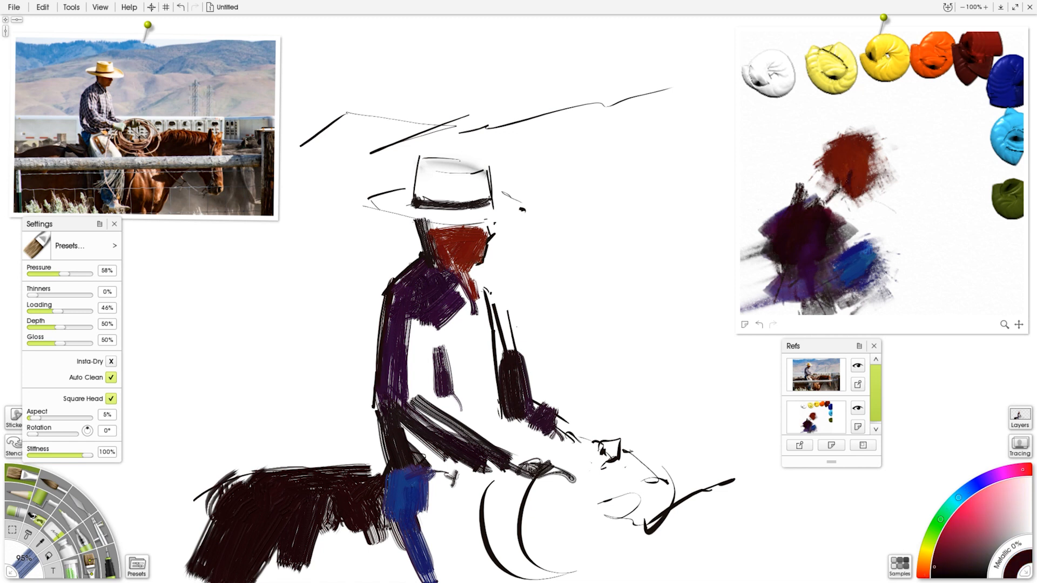
pyautogui.keyDown('alt'); pyautogui.click(845, 173); pyautogui.keyUp('alt')
pyautogui.moveTo(436, 231); pyautogui.dragTo(484, 225)
pyautogui.moveTo(462, 270); pyautogui.dragTo(463, 288)
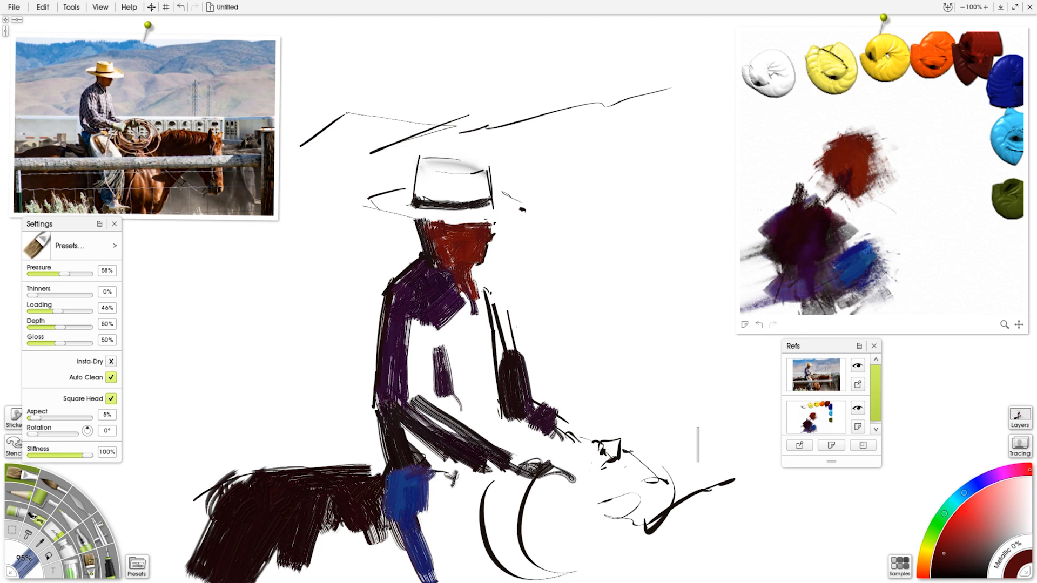
# Paint a yellow patch beside the red mix, add sampled orange, olive green and light blue, and blend it into ochre.
pyautogui.keyDown('alt'); pyautogui.click(892, 73); pyautogui.keyUp('alt')
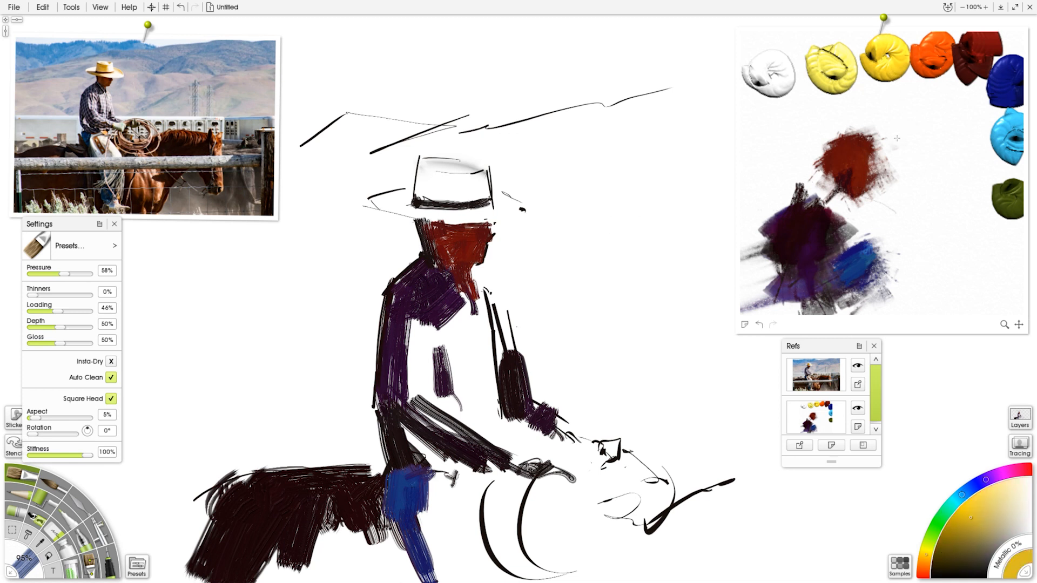
pyautogui.press(']')
pyautogui.moveTo(913, 178)
pyautogui.mouseDown()
pyautogui.moveTo(926, 142)
pyautogui.moveTo(918, 193)
pyautogui.moveTo(945, 161)
pyautogui.moveTo(946, 190)
pyautogui.moveTo(900, 188)
pyautogui.mouseUp()
pyautogui.keyDown('alt'); pyautogui.click(921, 80); pyautogui.keyUp('alt')
pyautogui.keyDown('alt'); pyautogui.click(1004, 208); pyautogui.keyUp('alt')
pyautogui.keyDown('alt'); pyautogui.click(1002, 127); pyautogui.keyUp('alt')
pyautogui.keyDown('alt'); pyautogui.click(878, 91); pyautogui.keyUp('alt')
pyautogui.click(80, 503)
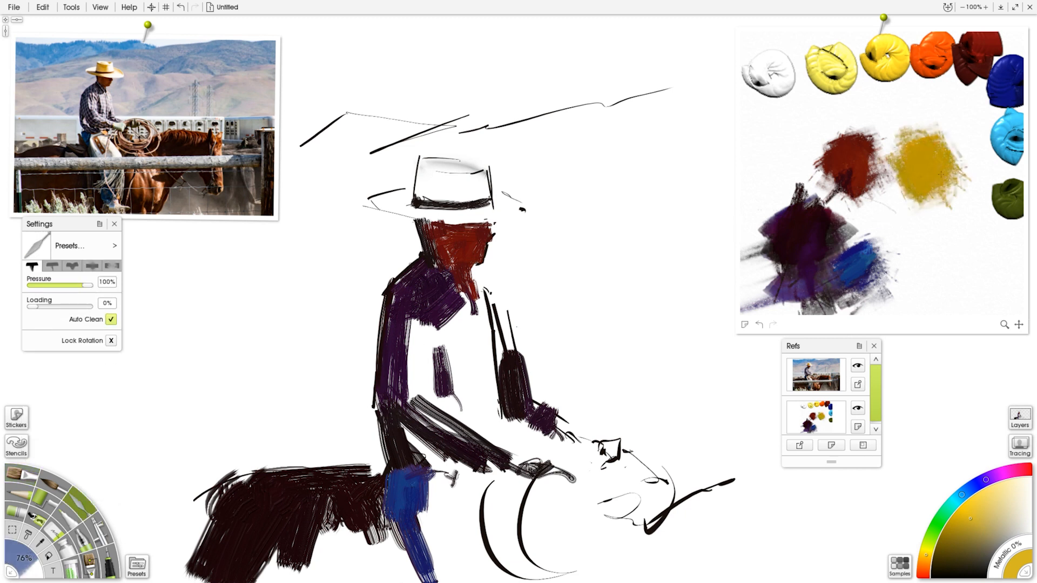
# Paint the hat's crown with the ochre mix and add a sampled yellow stroke to the ochre patch on the scrap.
pyautogui.click(18, 477)
pyautogui.moveTo(547, 197)
pyautogui.mouseDown()
pyautogui.moveTo(429, 181)
pyautogui.moveTo(464, 197)
pyautogui.moveTo(448, 181)
pyautogui.mouseUp()
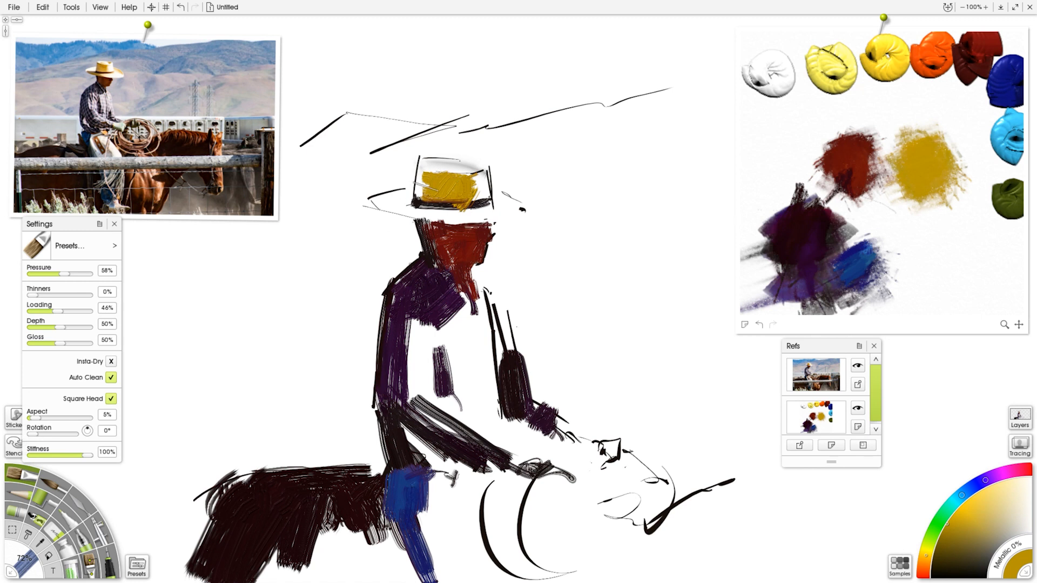
pyautogui.keyDown('alt'); pyautogui.click(937, 193); pyautogui.keyUp('alt')
pyautogui.keyDown('alt'); pyautogui.click(922, 141); pyautogui.keyUp('alt')
pyautogui.keyDown('alt'); pyautogui.click(893, 72); pyautogui.keyUp('alt')
pyautogui.moveTo(679, 224); pyautogui.dragTo(667, 247)
pyautogui.keyDown('alt'); pyautogui.click(924, 165); pyautogui.keyUp('alt')
pyautogui.moveTo(605, 183); pyautogui.dragTo(546, 183)
pyautogui.moveTo(471, 179); pyautogui.dragTo(469, 192)
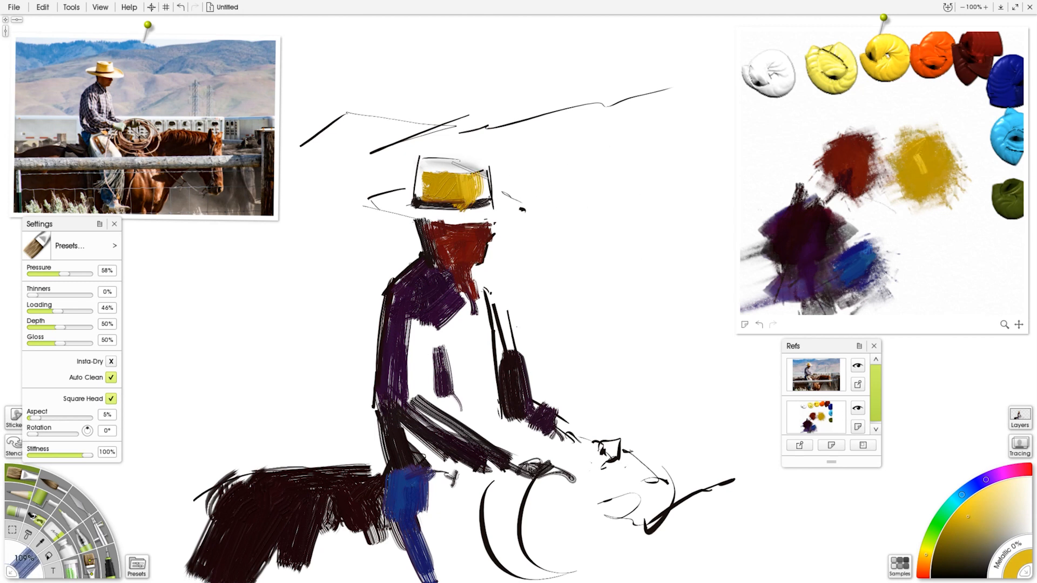
# Add sampled orange to the ochre patch and blend it in with the palette knife.
pyautogui.keyDown('alt'); pyautogui.click(923, 70); pyautogui.keyUp('alt')
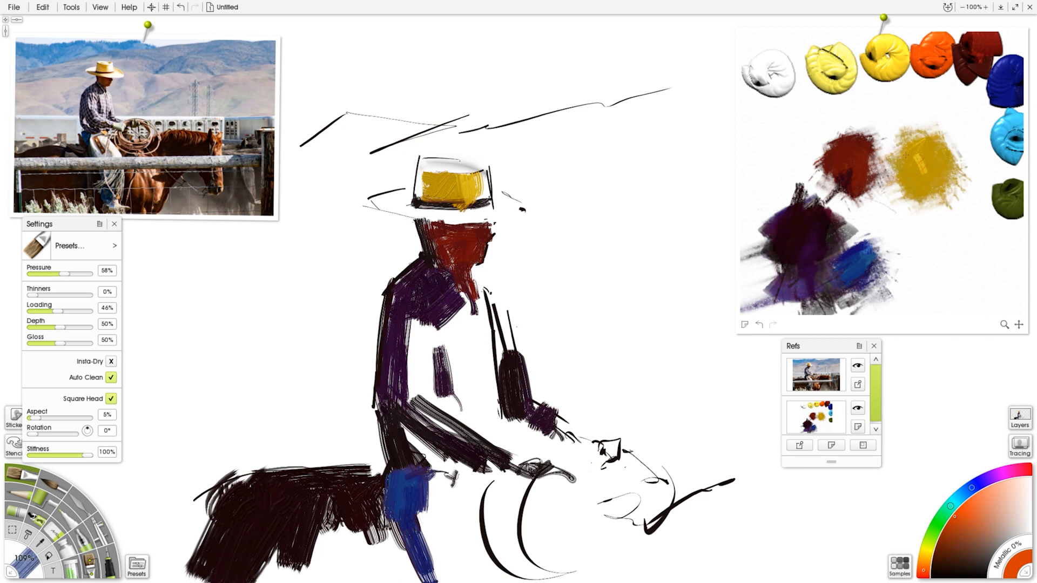
pyautogui.keyDown('alt'); pyautogui.click(934, 165); pyautogui.keyUp('alt')
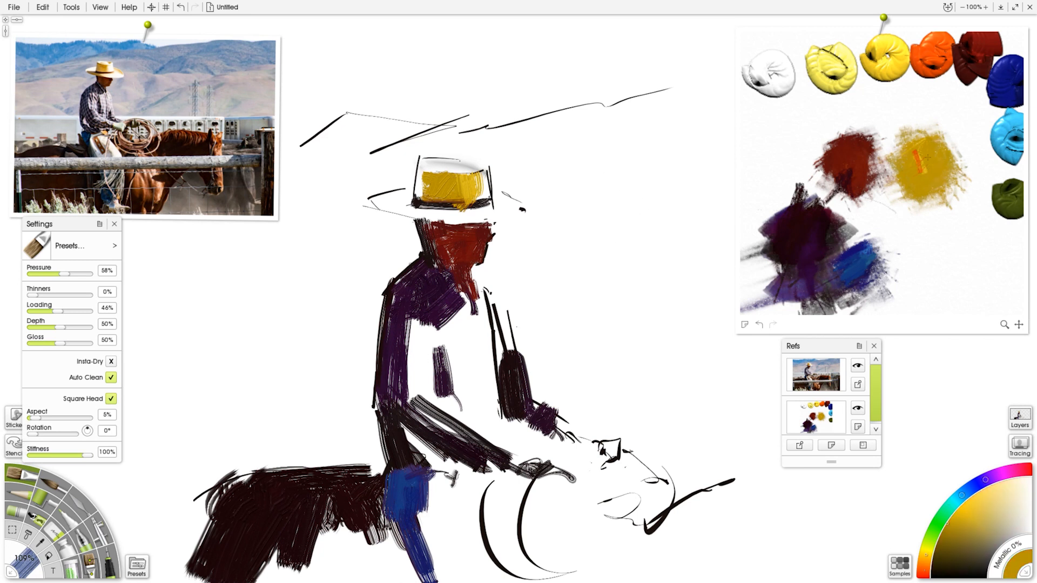
pyautogui.press('k')
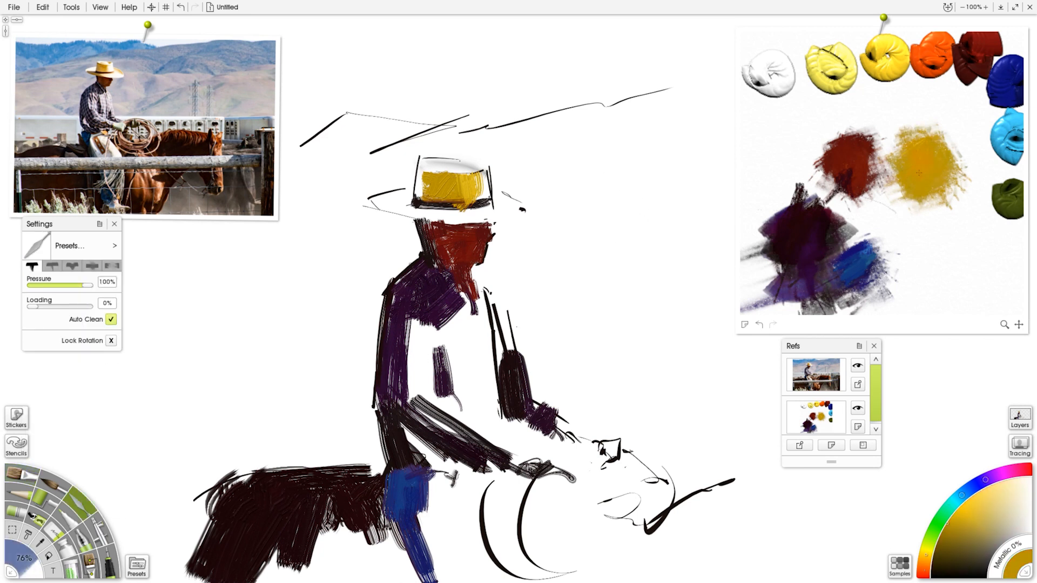
# Paint the top of the hat's crown and both sides of the brim in ochre with the oil brush at 70%.
pyautogui.click(21, 471)
pyautogui.keyDown('shift'); pyautogui.moveTo(577, 177); pyautogui.dragTo(536, 175); pyautogui.keyUp('shift')
pyautogui.moveTo(476, 187); pyautogui.dragTo(462, 178)
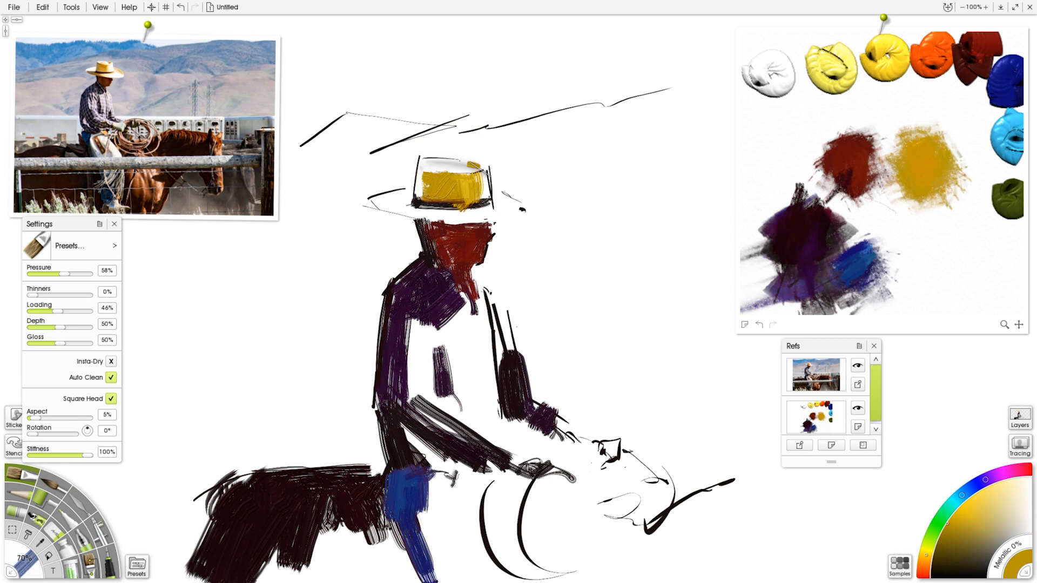
pyautogui.moveTo(498, 193); pyautogui.dragTo(520, 213)
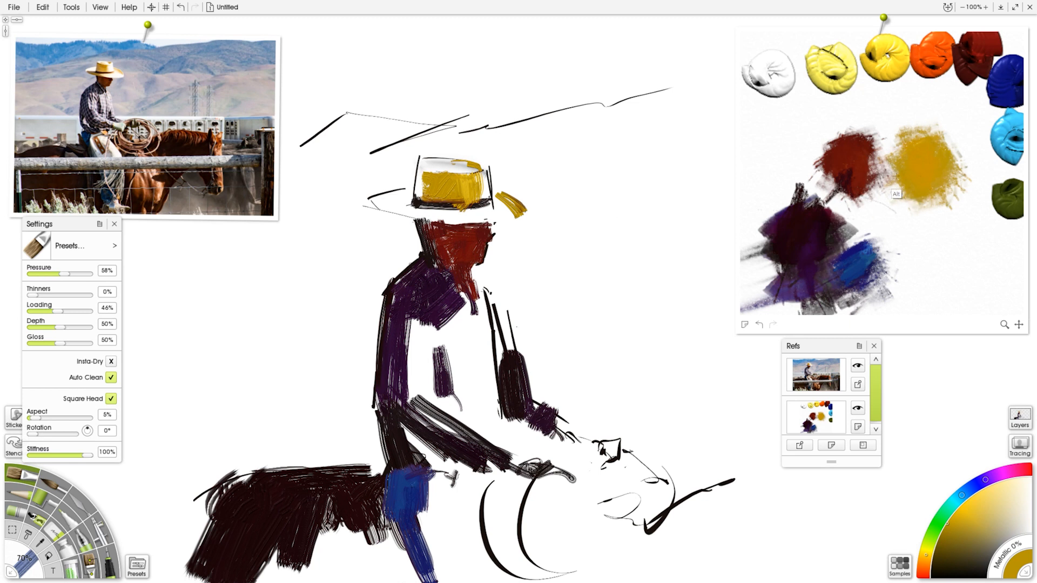
pyautogui.moveTo(402, 206)
pyautogui.mouseDown()
pyautogui.moveTo(392, 211)
pyautogui.moveTo(462, 224)
pyautogui.mouseUp()
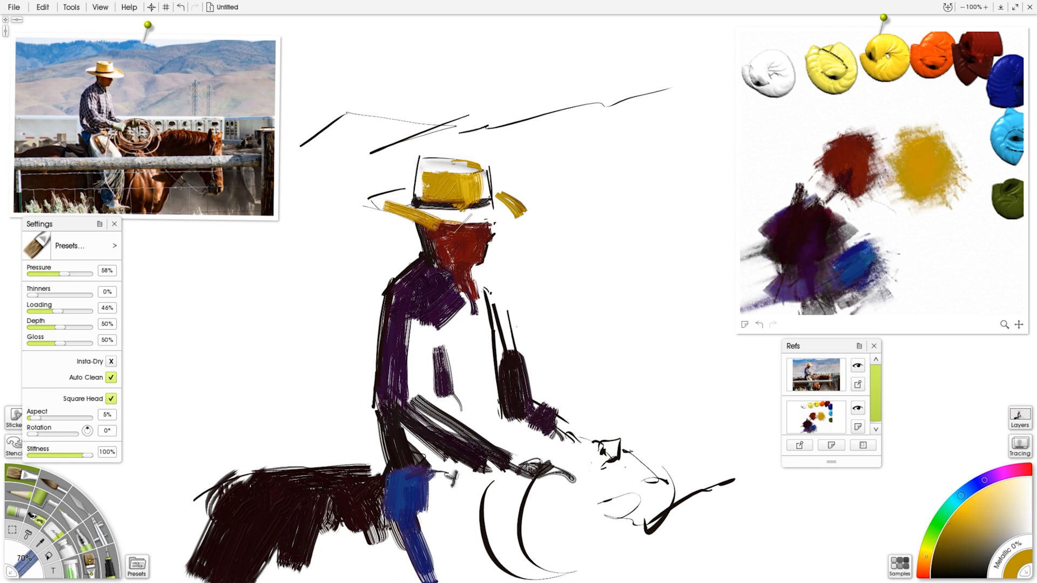
pyautogui.moveTo(377, 205); pyautogui.dragTo(386, 207)
# Sample a pale tone from the reference photo and paint a near-white patch beside the red mix on the scrap with the oil brush at 213%.
pyautogui.moveTo(137, 84)
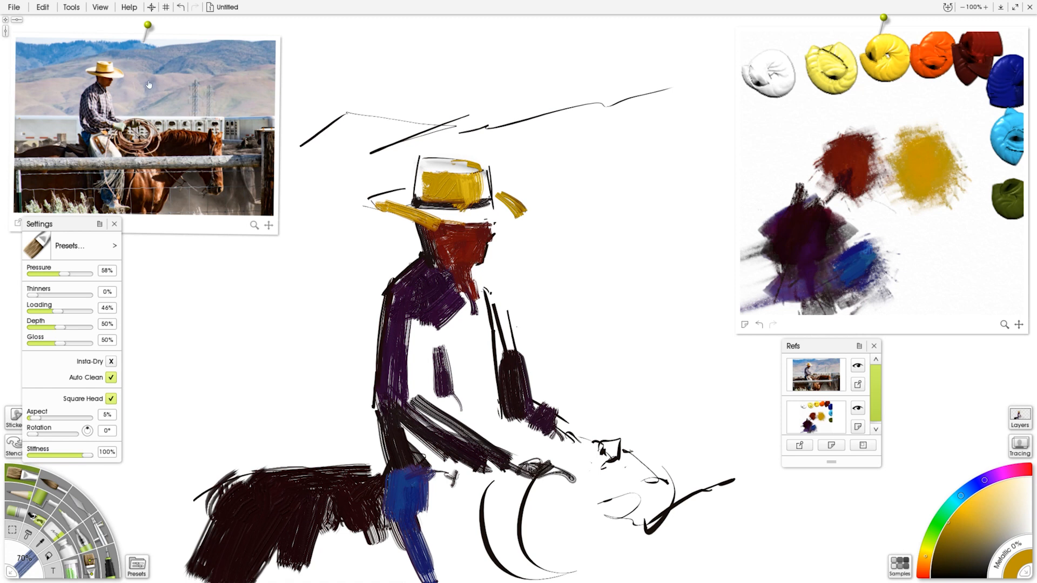
pyautogui.click(149, 101)
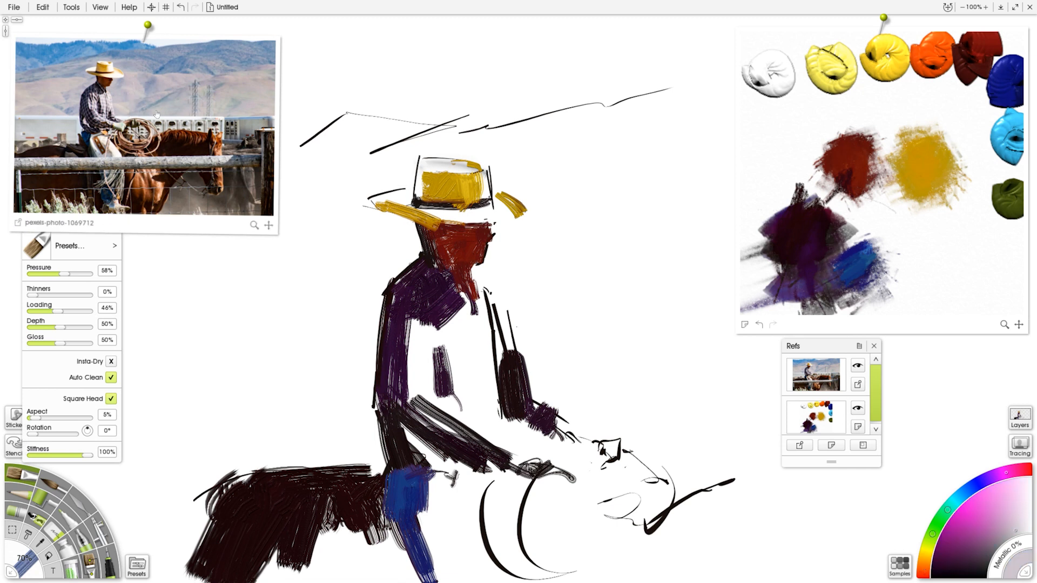
pyautogui.click(133, 111)
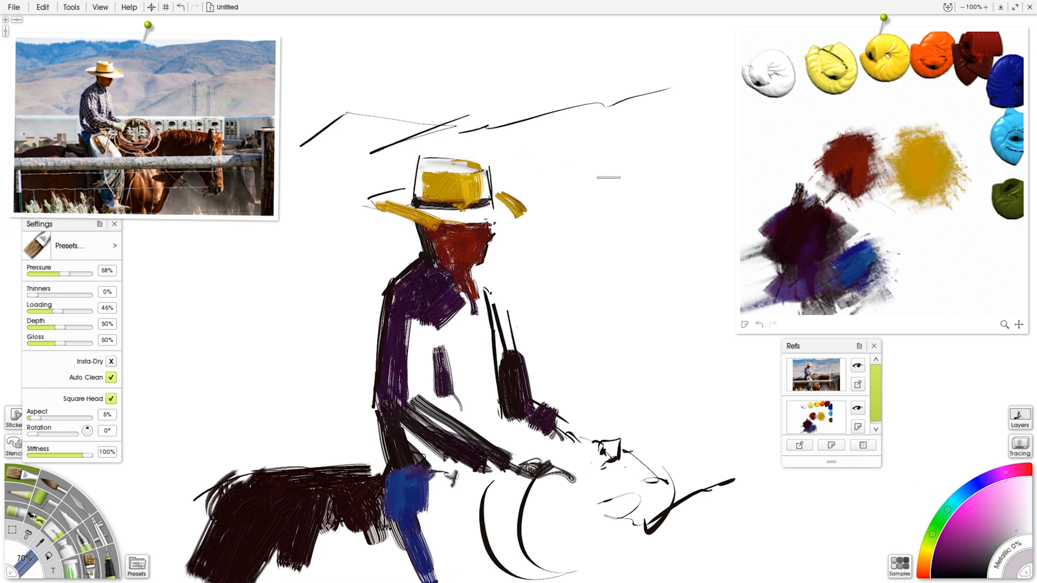
pyautogui.click(781, 114)
pyautogui.moveTo(283, 314); pyautogui.dragTo(632, 208)
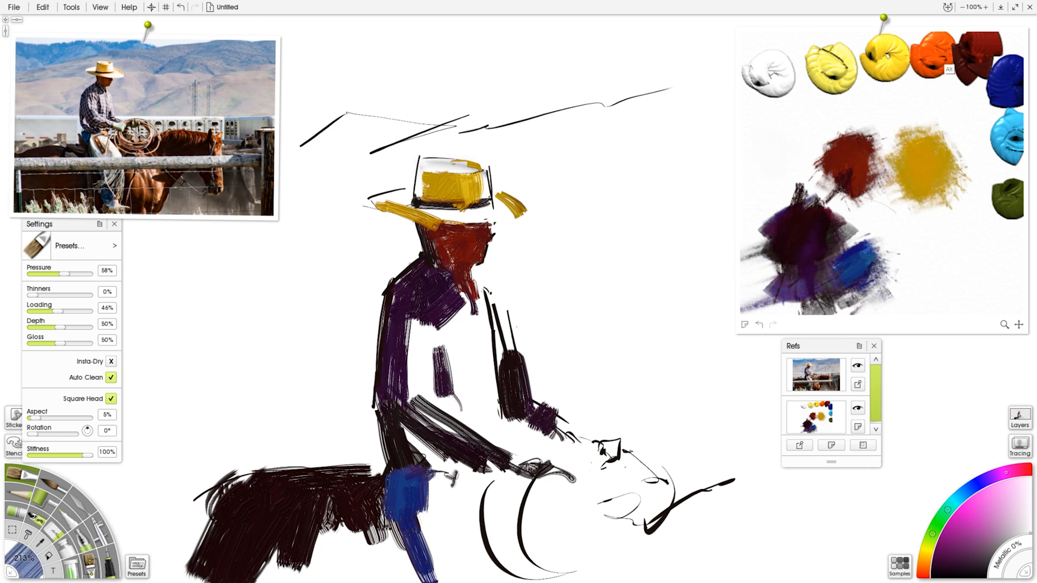
pyautogui.keyDown('alt'); pyautogui.click(975, 60); pyautogui.keyUp('alt')
pyautogui.moveTo(782, 142)
pyautogui.mouseDown()
pyautogui.moveTo(769, 161)
pyautogui.moveTo(762, 145)
pyautogui.moveTo(763, 168)
pyautogui.moveTo(771, 155)
pyautogui.moveTo(741, 165)
pyautogui.moveTo(766, 156)
pyautogui.moveTo(775, 166)
pyautogui.moveTo(741, 184)
pyautogui.mouseUp()
pyautogui.keyDown('alt'); pyautogui.click(923, 67); pyautogui.keyUp('alt')
pyautogui.keyDown('alt'); pyautogui.click(771, 86); pyautogui.keyUp('alt')
pyautogui.keyDown('alt'); pyautogui.click(916, 74); pyautogui.keyUp('alt')
pyautogui.keyDown('alt'); pyautogui.click(966, 79); pyautogui.keyUp('alt')
pyautogui.click(81, 502)
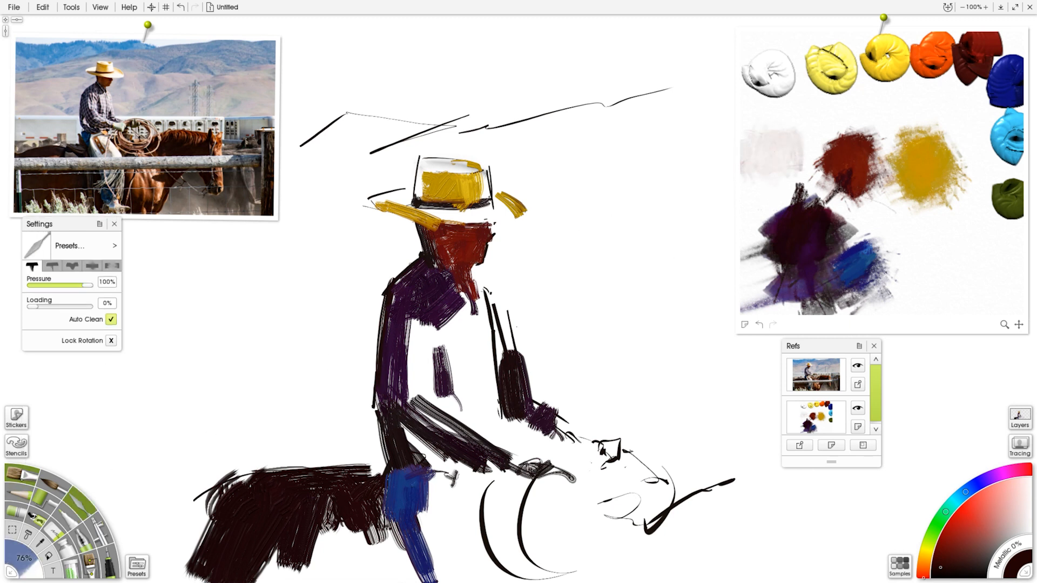
# Stroke sampled orange onto the near-white patch and blend it in with the palette knife at 42%.
pyautogui.press('o')
pyautogui.moveTo(773, 145); pyautogui.dragTo(761, 168)
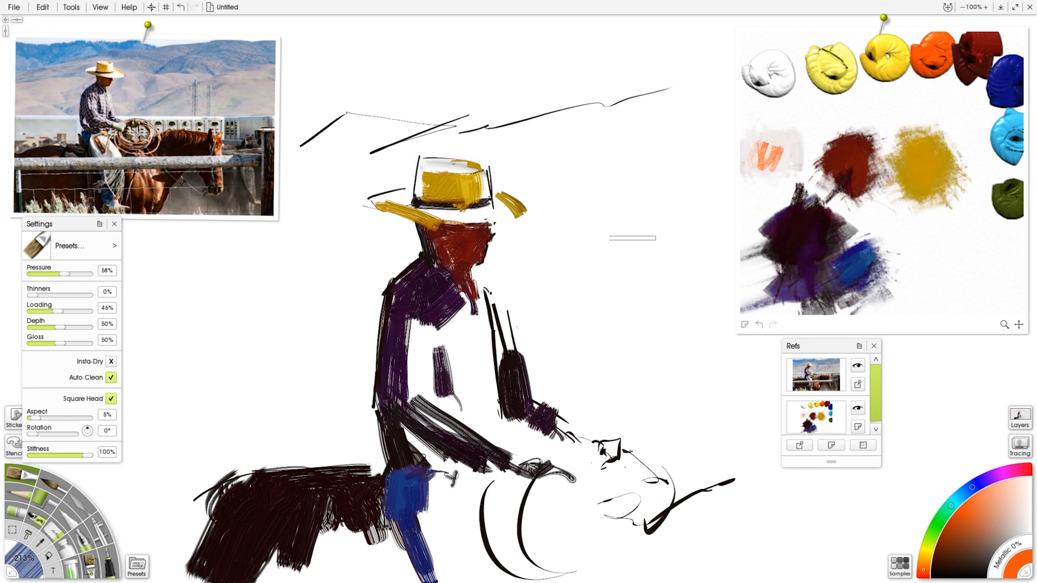
pyautogui.click(79, 504)
pyautogui.keyDown('shift'); pyautogui.moveTo(686, 199); pyautogui.dragTo(670, 199); pyautogui.keyUp('shift')
pyautogui.moveTo(779, 166)
pyautogui.mouseDown()
pyautogui.moveTo(757, 153)
pyautogui.moveTo(778, 162)
pyautogui.mouseUp()
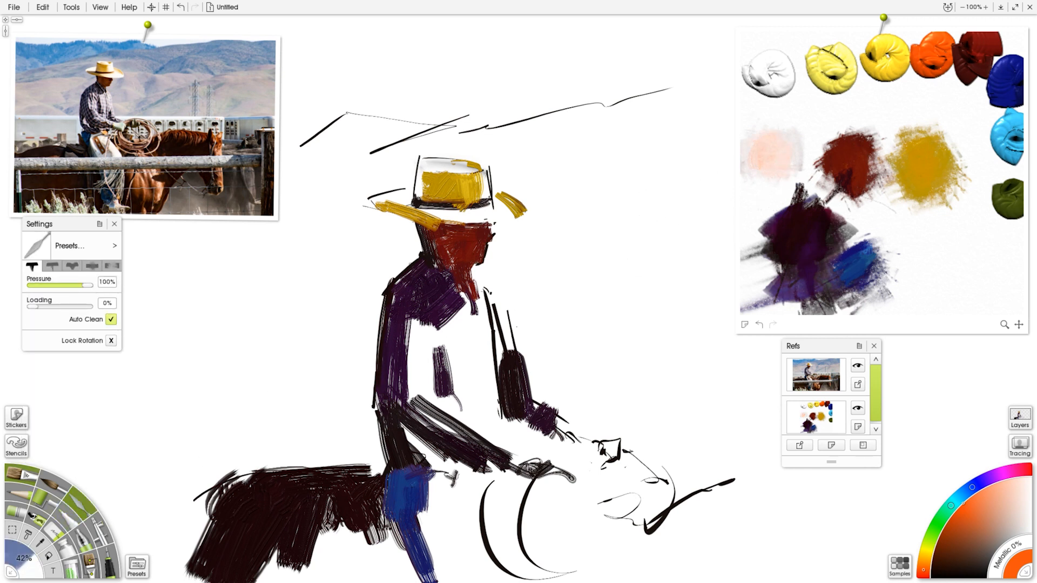
# Scribble sampled dark red and dark blue over the pale peach patch with the oil brush.
pyautogui.click(22, 476)
pyautogui.keyDown('alt'); pyautogui.click(979, 55); pyautogui.keyUp('alt')
pyautogui.moveTo(773, 144); pyautogui.dragTo(760, 159)
pyautogui.keyDown('alt'); pyautogui.click(998, 103); pyautogui.keyUp('alt')
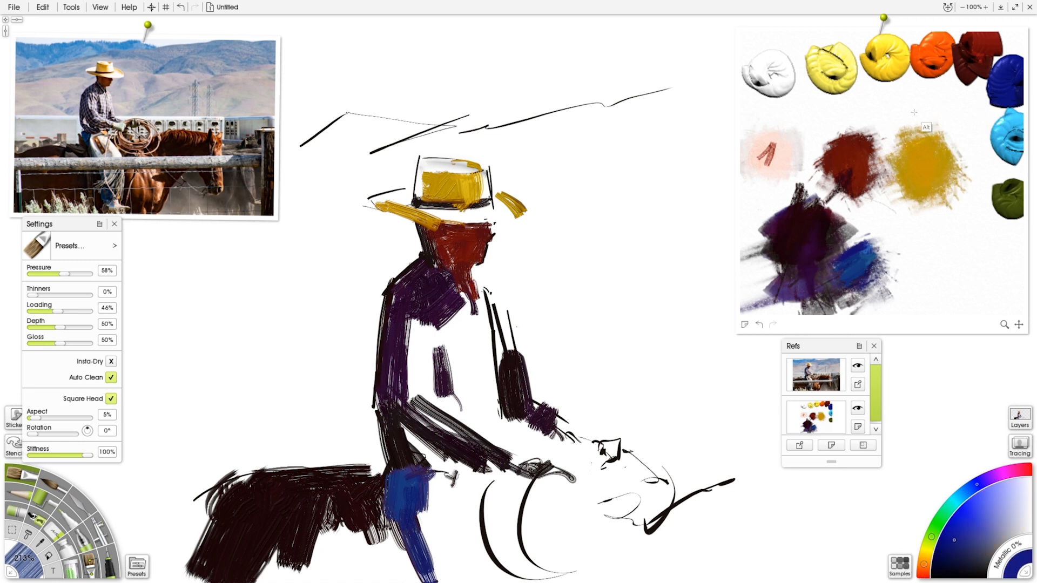
pyautogui.keyDown('alt'); pyautogui.click(998, 136); pyautogui.keyUp('alt')
pyautogui.moveTo(778, 145); pyautogui.dragTo(771, 156)
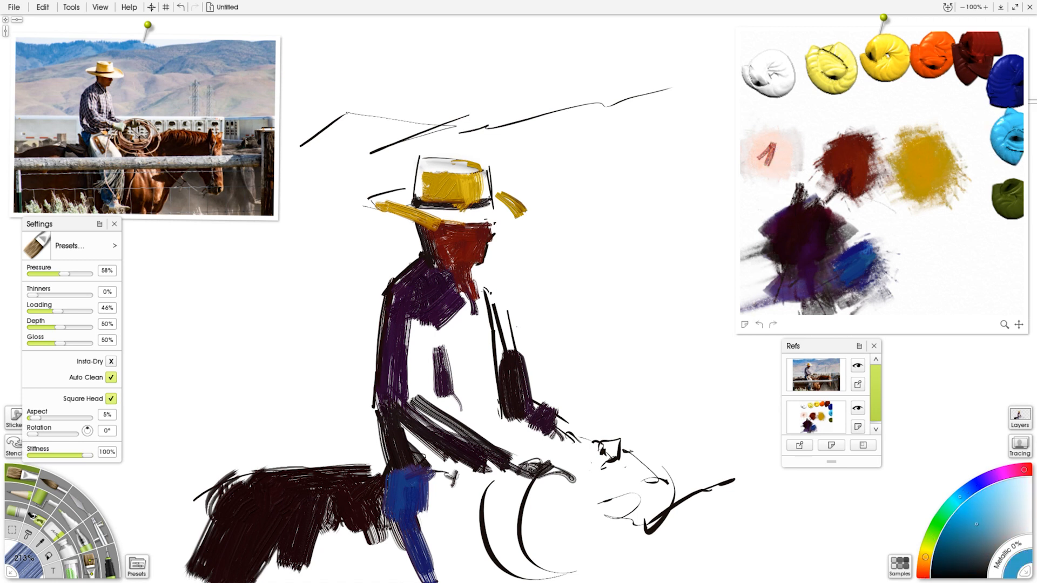
pyautogui.keyDown('alt'); pyautogui.click(1006, 99); pyautogui.keyUp('alt')
pyautogui.moveTo(767, 150); pyautogui.dragTo(741, 206)
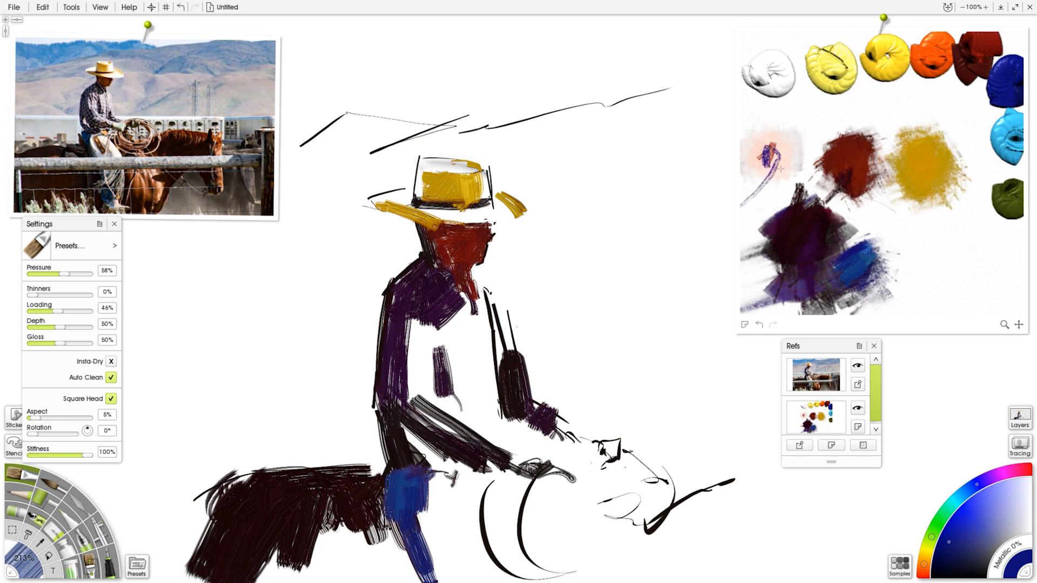
pyautogui.moveTo(773, 156)
pyautogui.mouseDown()
pyautogui.moveTo(770, 178)
pyautogui.moveTo(756, 149)
pyautogui.mouseUp()
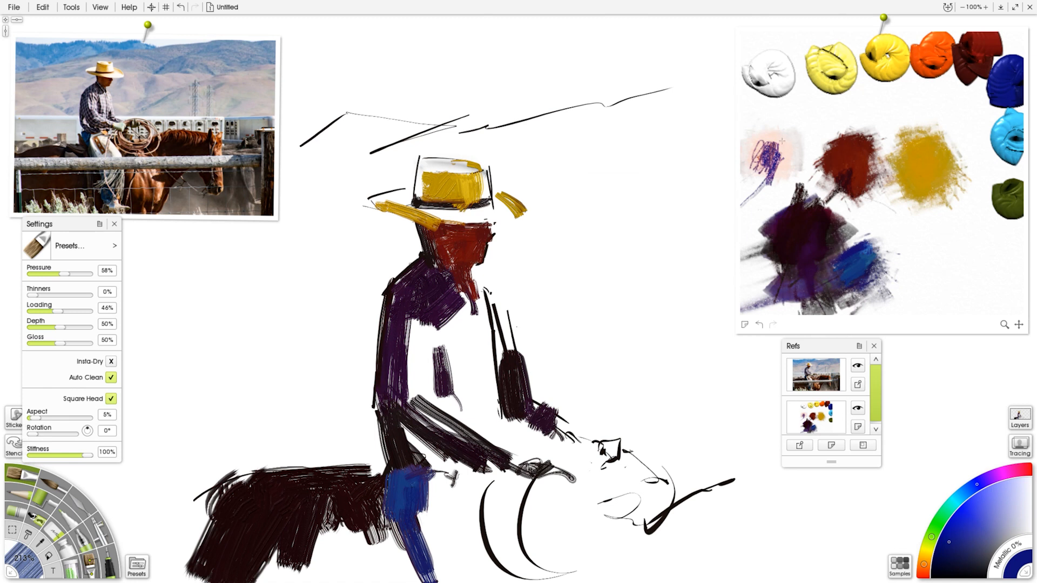
# Blend the red and blue scribbles into the pale patch with the palette knife to get a soft pink.
pyautogui.keyDown('alt'); pyautogui.click(780, 103); pyautogui.keyUp('alt')
pyautogui.moveTo(774, 145); pyautogui.dragTo(739, 148)
pyautogui.moveTo(311, 263); pyautogui.dragTo(356, 263)
pyautogui.moveTo(775, 157)
pyautogui.mouseDown()
pyautogui.moveTo(754, 168)
pyautogui.moveTo(790, 140)
pyautogui.moveTo(765, 168)
pyautogui.moveTo(782, 148)
pyautogui.mouseUp()
pyautogui.keyDown('alt'); pyautogui.click(931, 66); pyautogui.keyUp('alt')
pyautogui.keyDown('alt'); pyautogui.click(994, 107); pyautogui.keyUp('alt')
pyautogui.keyDown('alt'); pyautogui.click(783, 71); pyautogui.keyUp('alt')
pyautogui.click(79, 504)
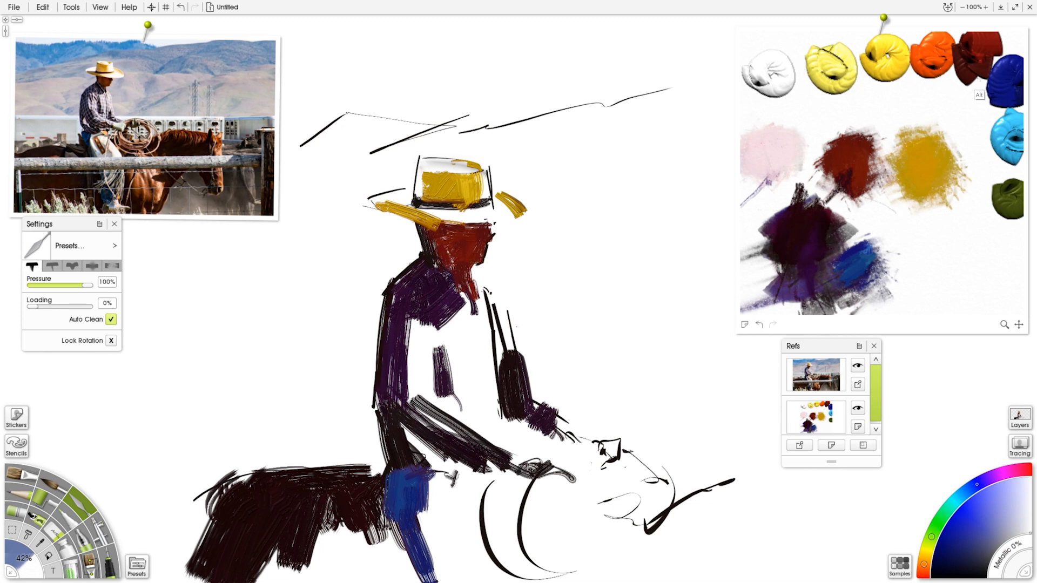
# Add more dark blue to the pink patch with the oil brush at 336% and blend it in with the palette knife.
pyautogui.keyDown('alt'); pyautogui.click(777, 146); pyautogui.keyUp('alt')
pyautogui.press('o')
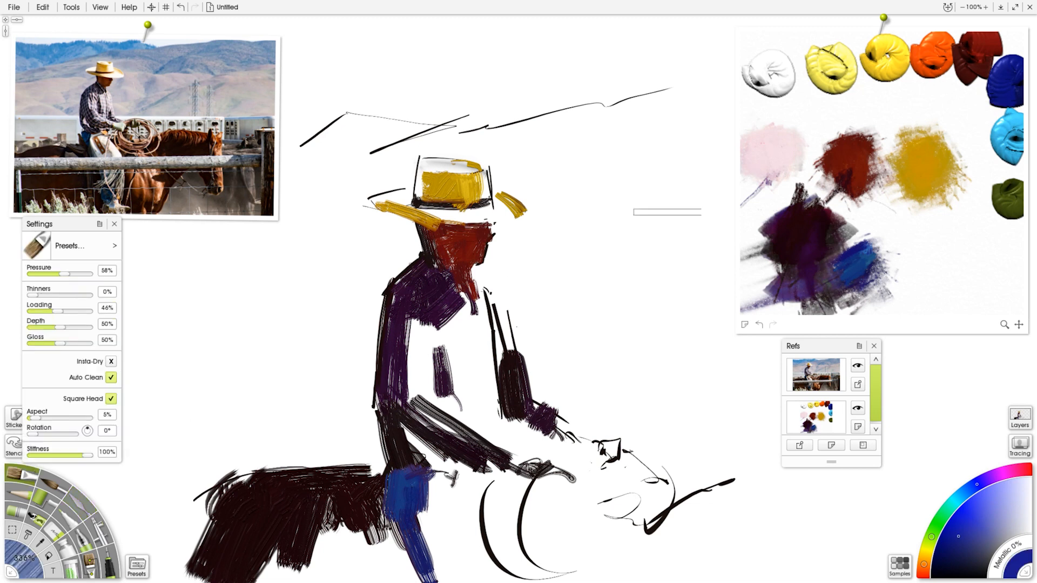
pyautogui.moveTo(770, 141)
pyautogui.mouseDown()
pyautogui.moveTo(743, 154)
pyautogui.moveTo(758, 137)
pyautogui.moveTo(778, 142)
pyautogui.mouseUp()
pyautogui.press('k')
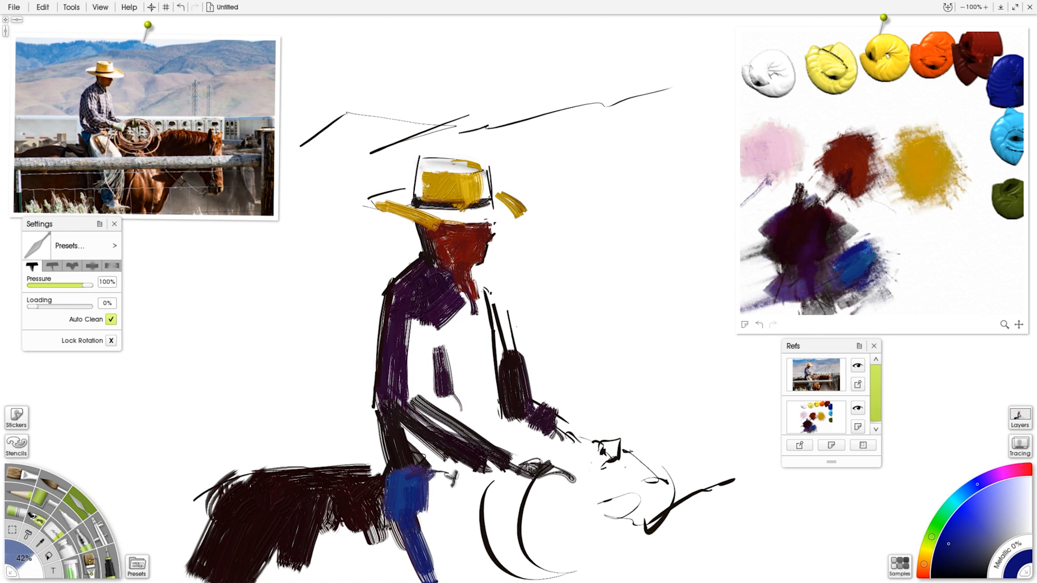
# Add sampled light blue and white to the pink patch and blend them with the palette knife into a pale lilac.
pyautogui.keyDown('alt'); pyautogui.click(1004, 141); pyautogui.keyUp('alt')
pyautogui.click(21, 476)
pyautogui.moveTo(765, 159)
pyautogui.mouseDown()
pyautogui.moveTo(746, 187)
pyautogui.moveTo(752, 171)
pyautogui.moveTo(756, 267)
pyautogui.mouseUp()
pyautogui.moveTo(767, 230); pyautogui.dragTo(818, 213)
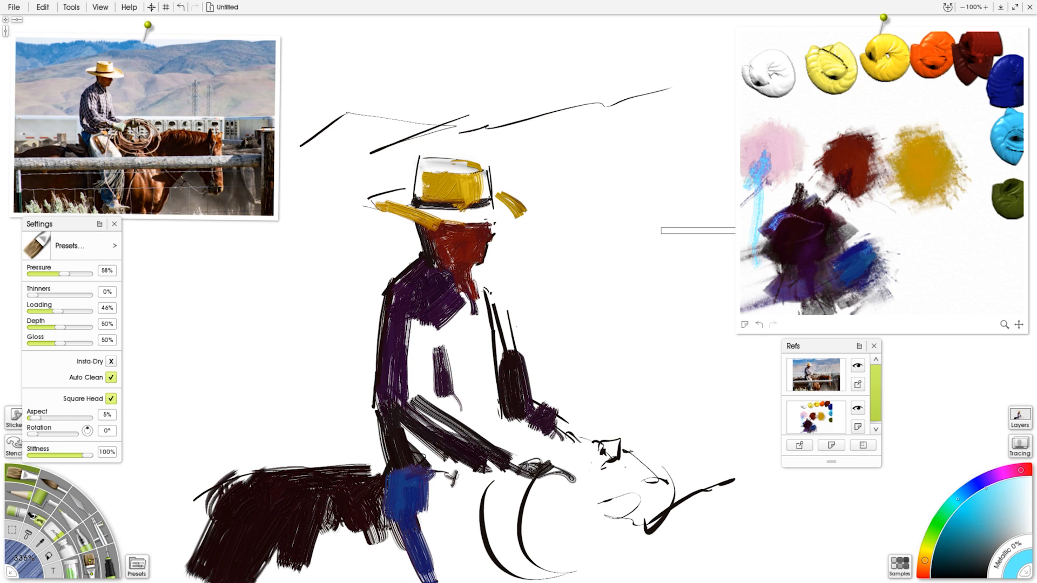
pyautogui.click(73, 494)
pyautogui.moveTo(767, 149)
pyautogui.mouseDown()
pyautogui.moveTo(783, 165)
pyautogui.moveTo(759, 133)
pyautogui.moveTo(786, 151)
pyautogui.moveTo(760, 158)
pyautogui.moveTo(758, 188)
pyautogui.moveTo(759, 160)
pyautogui.moveTo(777, 146)
pyautogui.mouseUp()
pyautogui.click(26, 475)
pyautogui.keyDown('alt'); pyautogui.click(777, 88); pyautogui.keyUp('alt')
pyautogui.click(80, 501)
pyautogui.click(22, 471)
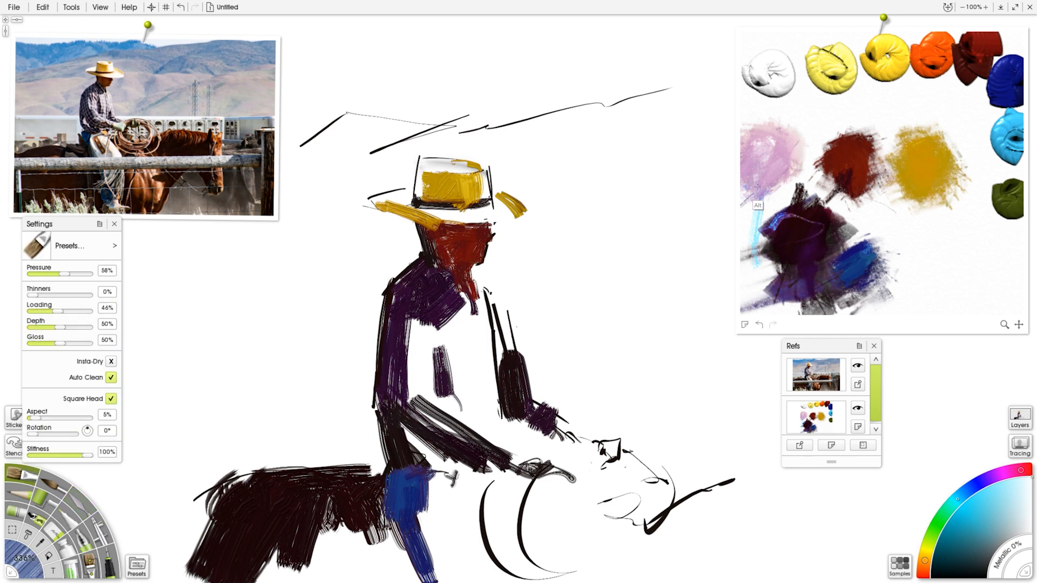
# Sample the pale lilac mix and paint a patch of it on the empty canvas beside the cowboy with the oil brush.
pyautogui.keyDown('alt'); pyautogui.click(760, 208); pyautogui.keyUp('alt')
pyautogui.moveTo(680, 246); pyautogui.dragTo(680, 275)
pyautogui.keyDown('alt'); pyautogui.click(786, 104); pyautogui.keyUp('alt')
pyautogui.moveTo(695, 241)
pyautogui.mouseDown()
pyautogui.moveTo(691, 275)
pyautogui.moveTo(682, 282)
pyautogui.moveTo(691, 246)
pyautogui.moveTo(658, 291)
pyautogui.moveTo(680, 385)
pyautogui.moveTo(676, 260)
pyautogui.moveTo(632, 345)
pyautogui.moveTo(685, 259)
pyautogui.moveTo(664, 243)
pyautogui.moveTo(697, 246)
pyautogui.mouseUp()
# Set the palette knife's loading to 37%, sample a dark purple from the scrap and work over the lilac patch on the canvas.
pyautogui.click(77, 499)
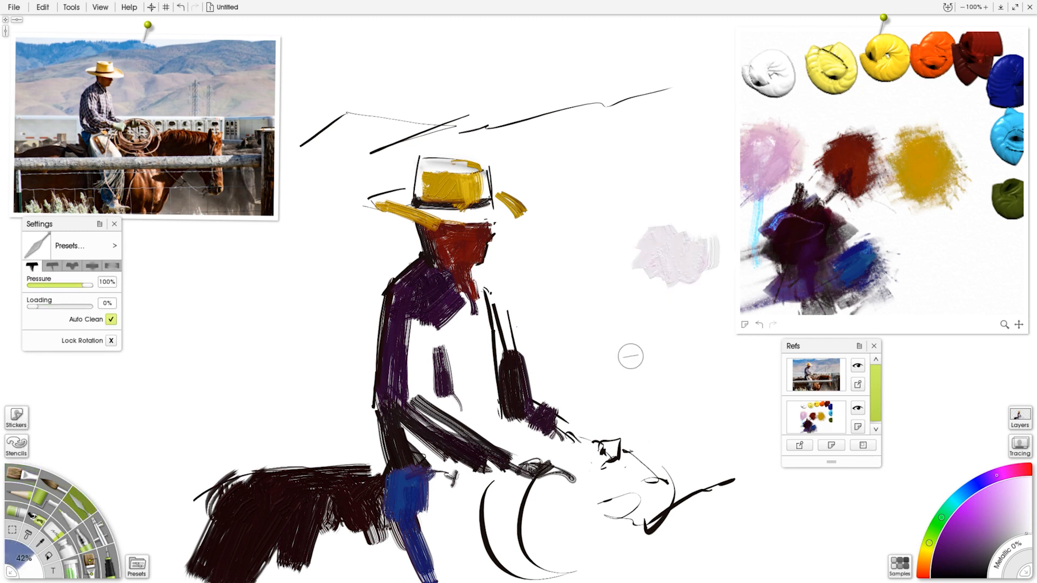
pyautogui.keyDown('alt'); pyautogui.click(827, 291); pyautogui.keyUp('alt')
pyautogui.keyDown('alt'); pyautogui.click(835, 276); pyautogui.keyUp('alt')
pyautogui.click(53, 307)
pyautogui.moveTo(673, 250)
pyautogui.mouseDown()
pyautogui.moveTo(661, 262)
pyautogui.moveTo(684, 259)
pyautogui.moveTo(672, 251)
pyautogui.moveTo(703, 258)
pyautogui.mouseUp()
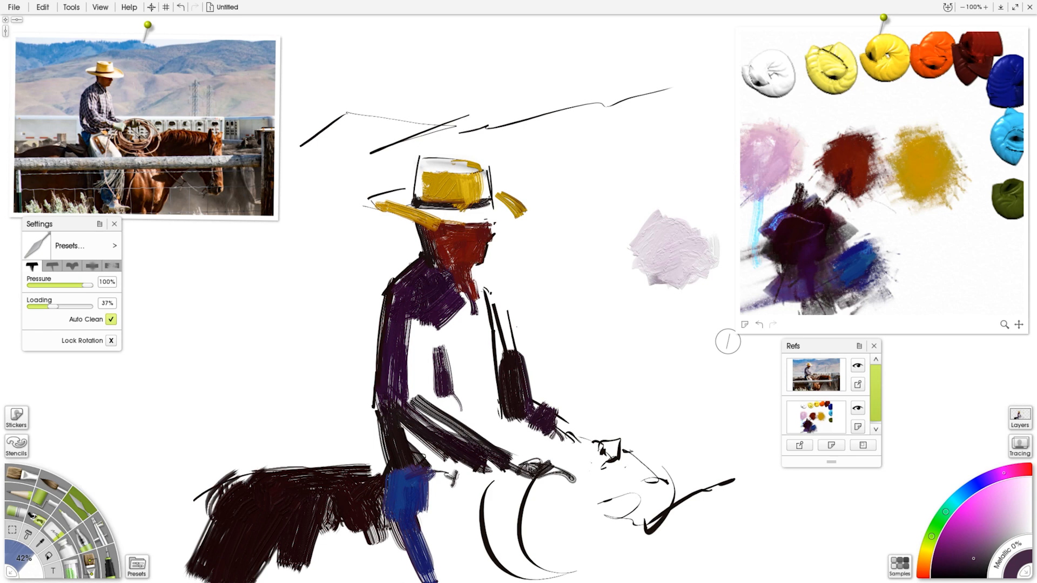
# Zoom the canvas out to 75% and move the palette scrap and Refs panel over beside the reference photo.
pyautogui.hotkey('ctrl', '-')
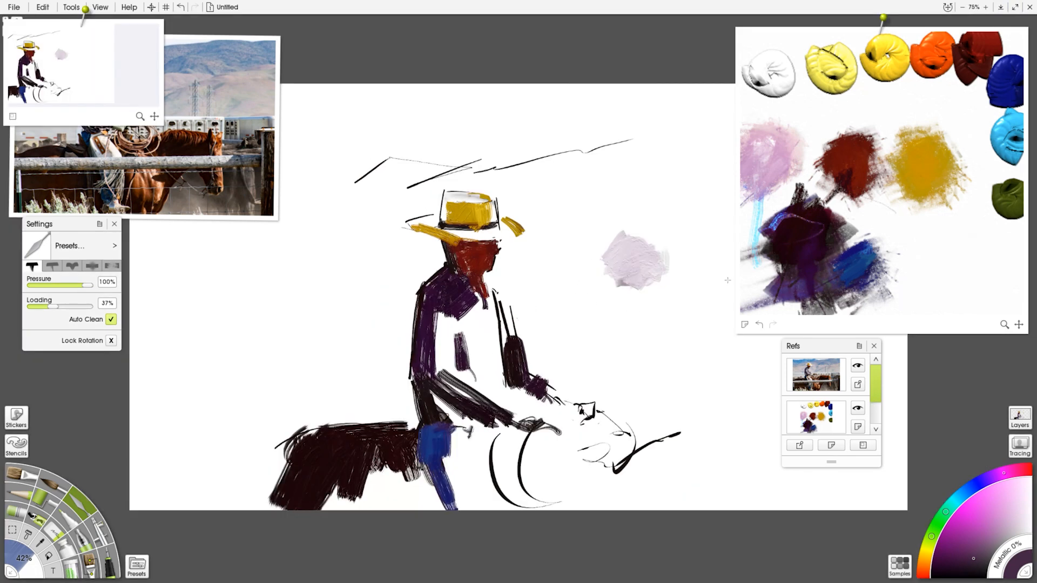
pyautogui.moveTo(783, 76); pyautogui.dragTo(773, 82)
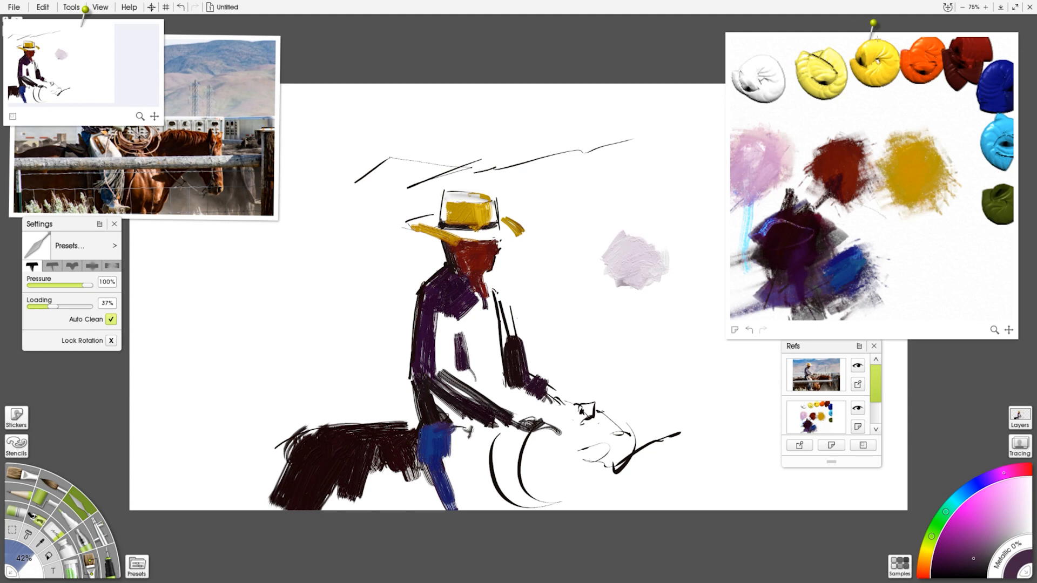
pyautogui.moveTo(1009, 330); pyautogui.dragTo(692, 348)
pyautogui.moveTo(821, 346); pyautogui.dragTo(172, 291)
pyautogui.moveTo(692, 349); pyautogui.dragTo(446, 335)
pyautogui.click(43, 6)
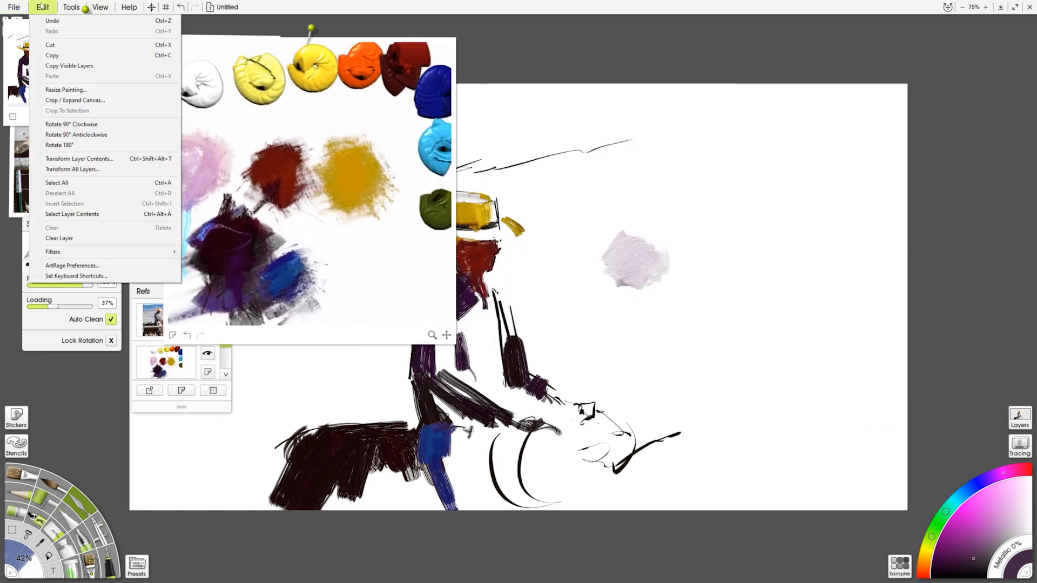
pyautogui.click(100, 7)
pyautogui.click(42, 6)
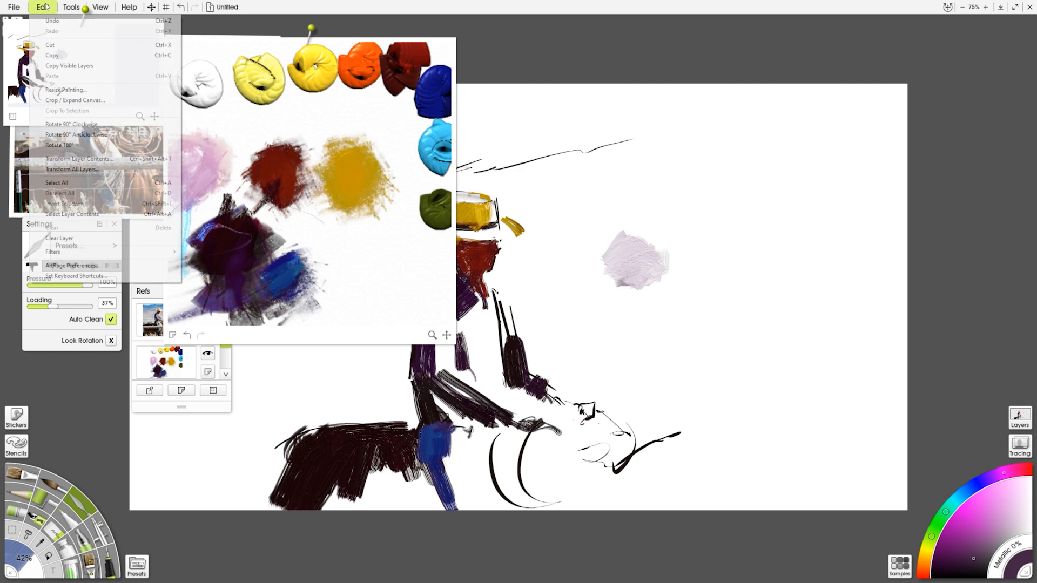
pyautogui.click(54, 88)
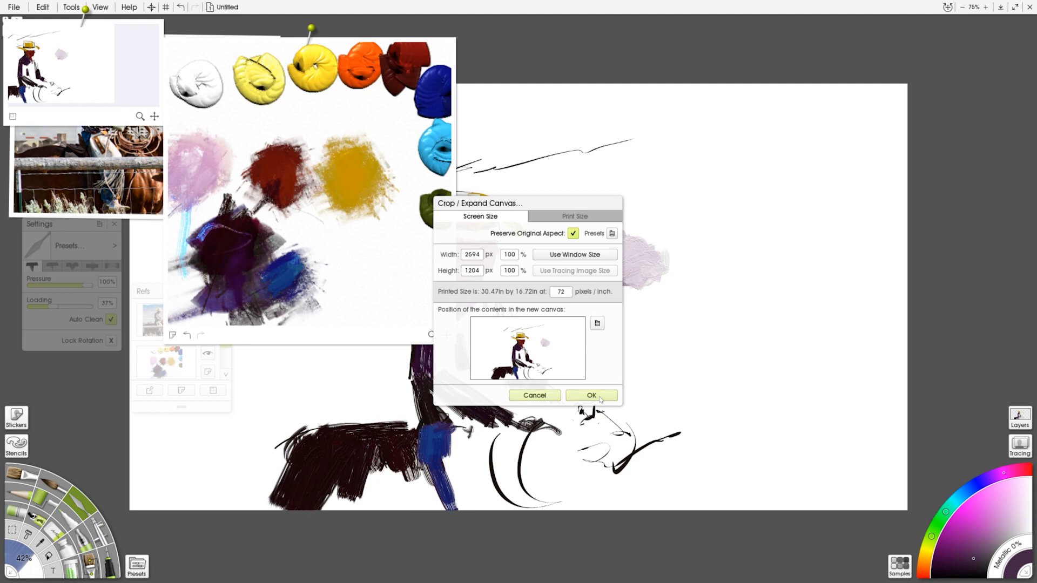
pyautogui.click(573, 234)
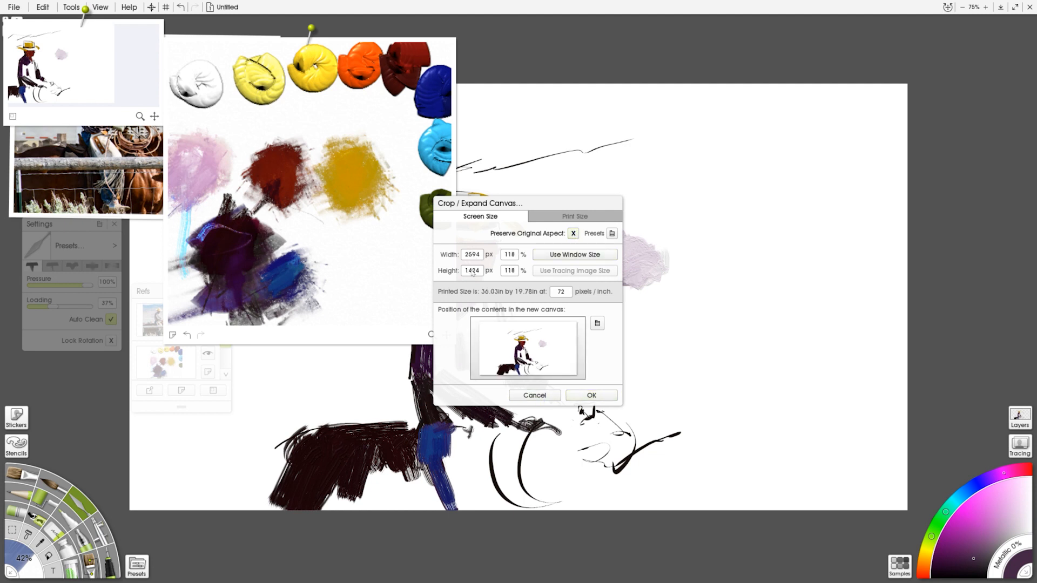
pyautogui.click(549, 396)
# Resize the painting to a greater width with Preserve Original Aspect turned off.
pyautogui.click(43, 7)
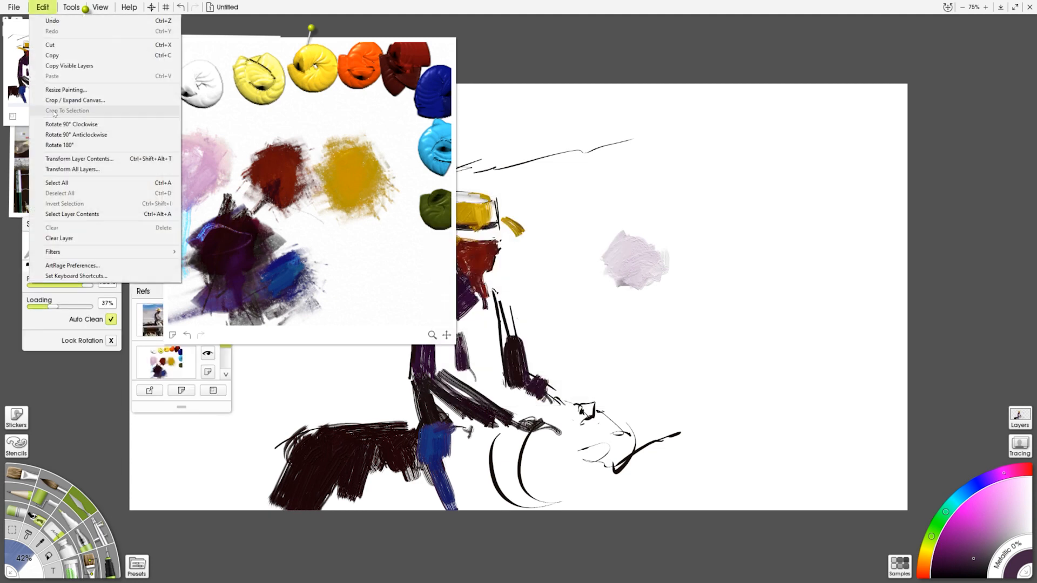
pyautogui.click(60, 90)
pyautogui.click(573, 275)
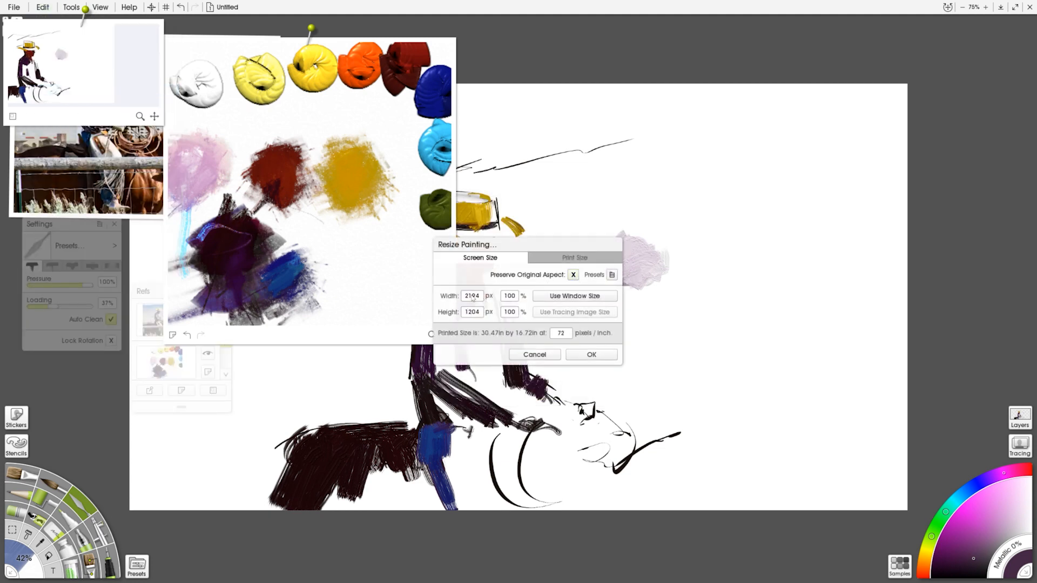
pyautogui.click(592, 355)
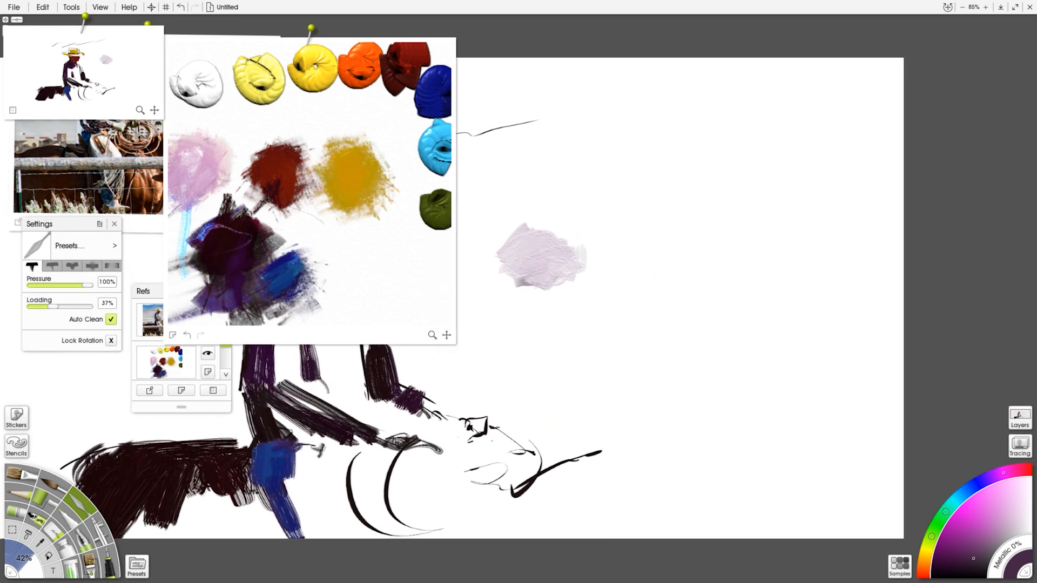
# Add a new canvas view reference, aim it at the blank upper-right corner of the painting, and enlarge it.
pyautogui.click(213, 390)
pyautogui.moveTo(438, 413); pyautogui.dragTo(610, 503)
pyautogui.hotkey('ctrl', 'z')
pyautogui.click(86, 10)
pyautogui.moveTo(757, 98); pyautogui.dragTo(805, 157)
pyautogui.click(860, 255)
pyautogui.moveTo(860, 255)
pyautogui.mouseDown()
pyautogui.moveTo(880, 244)
pyautogui.moveTo(734, 237)
pyautogui.moveTo(648, 216)
pyautogui.moveTo(622, 216)
pyautogui.moveTo(616, 238)
pyautogui.moveTo(594, 234)
pyautogui.mouseUp()
pyautogui.moveTo(451, 470); pyautogui.dragTo(451, 468)
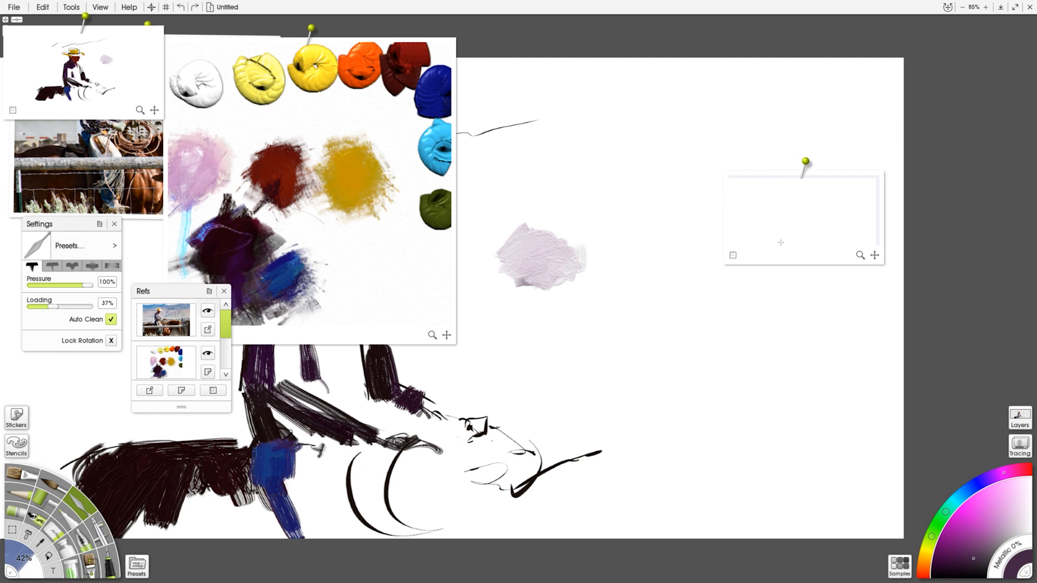
pyautogui.moveTo(884, 175); pyautogui.dragTo(938, 145)
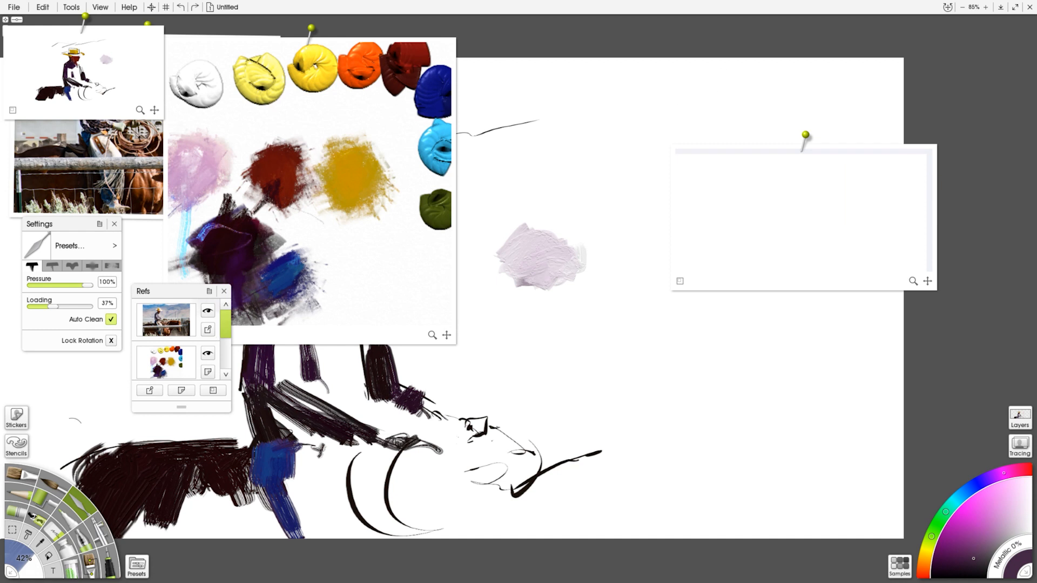
# Squeeze blobs of the scrap's white, yellows, orange, dark red, blues and olive green along the canvas corner with the paint tube at 50%.
pyautogui.click(43, 542)
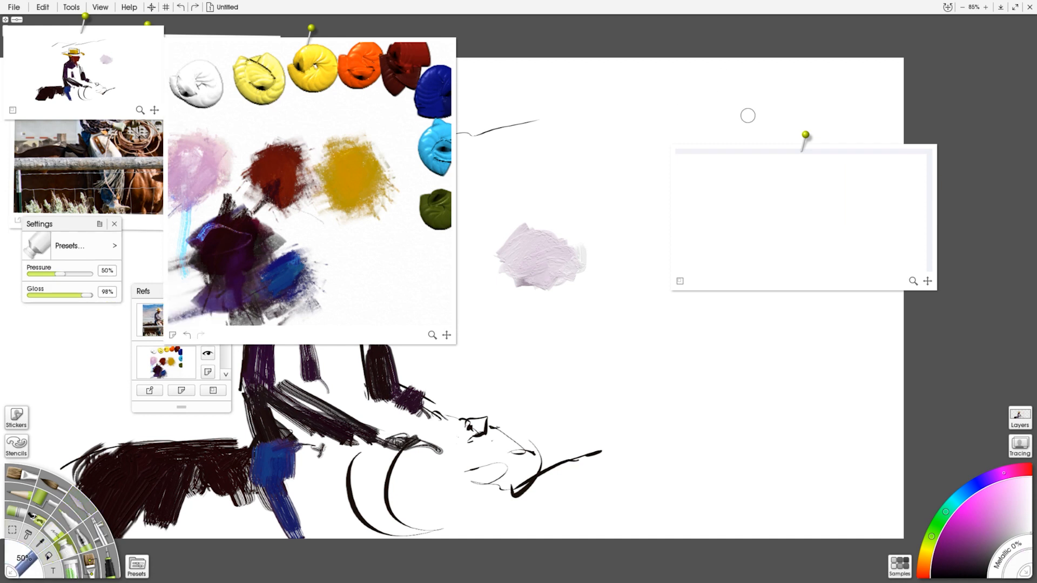
pyautogui.moveTo(693, 168); pyautogui.dragTo(925, 166)
pyautogui.keyDown('alt'); pyautogui.click(259, 78); pyautogui.keyUp('alt')
pyautogui.keyDown('alt'); pyautogui.click(428, 88); pyautogui.keyUp('alt')
pyautogui.keyDown('alt'); pyautogui.click(434, 145); pyautogui.keyUp('alt')
pyautogui.keyDown('alt'); pyautogui.click(435, 209); pyautogui.keyUp('alt')
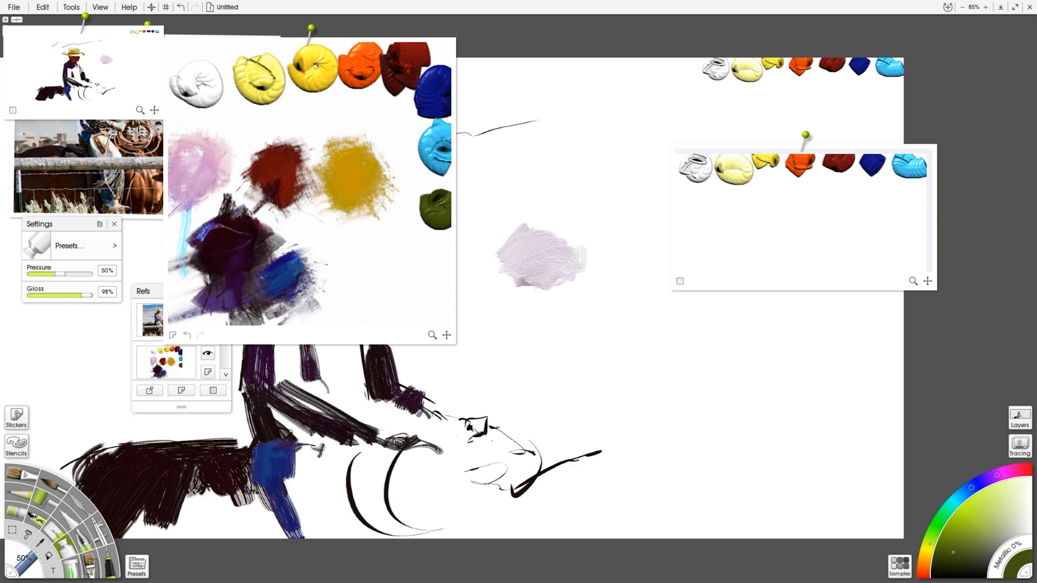
pyautogui.moveTo(916, 201); pyautogui.dragTo(897, 199)
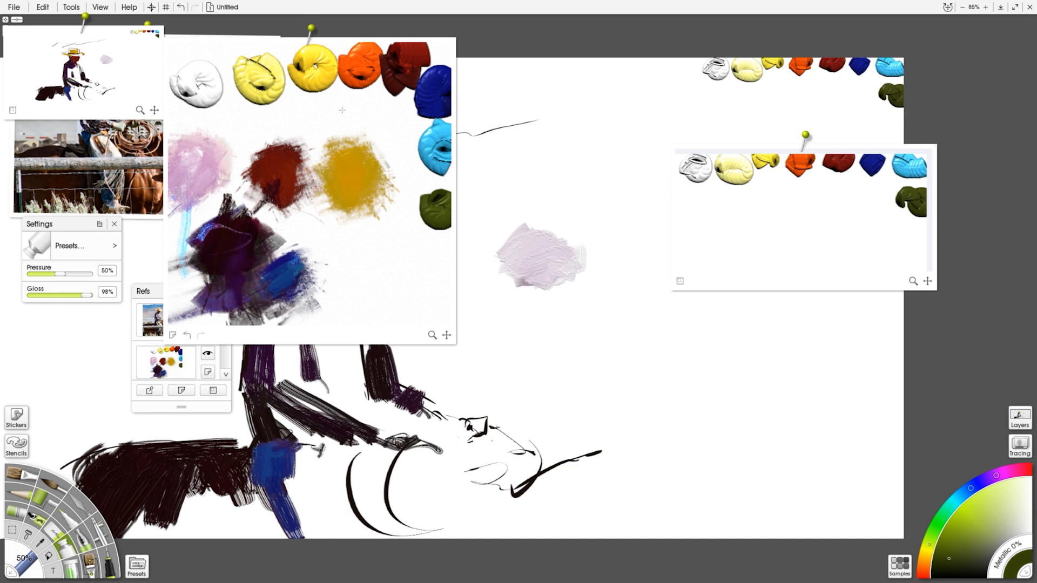
# Remove the palette scrap from the workspace and erase the lilac patch from the canvas.
pyautogui.click(310, 31)
pyautogui.click(324, 170)
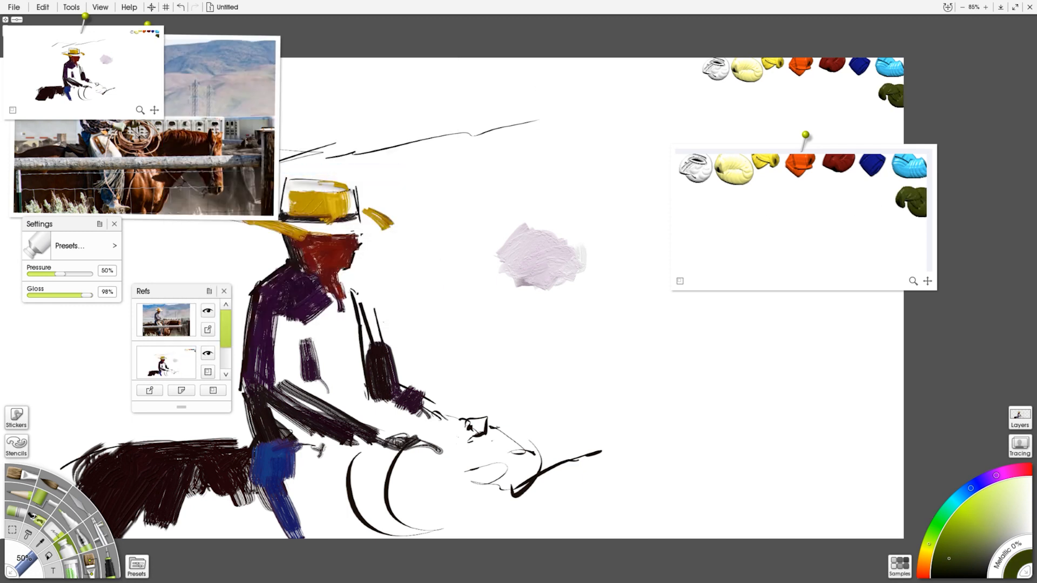
pyautogui.click(56, 529)
pyautogui.moveTo(562, 249)
pyautogui.mouseDown()
pyautogui.moveTo(510, 261)
pyautogui.moveTo(589, 254)
pyautogui.mouseUp()
# Try pulling an oil brush stroke at 336% down from the white blob in the canvas view, and undo it.
pyautogui.click(17, 475)
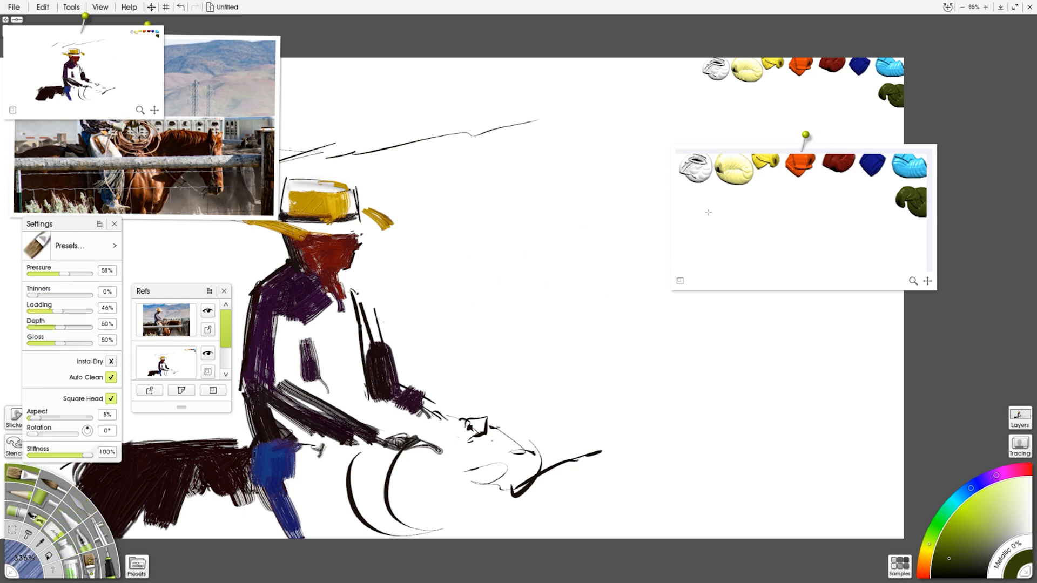
pyautogui.keyDown('alt'); pyautogui.click(696, 170); pyautogui.keyUp('alt')
pyautogui.moveTo(696, 170); pyautogui.dragTo(714, 259)
pyautogui.hotkey('ctrl', 'z')
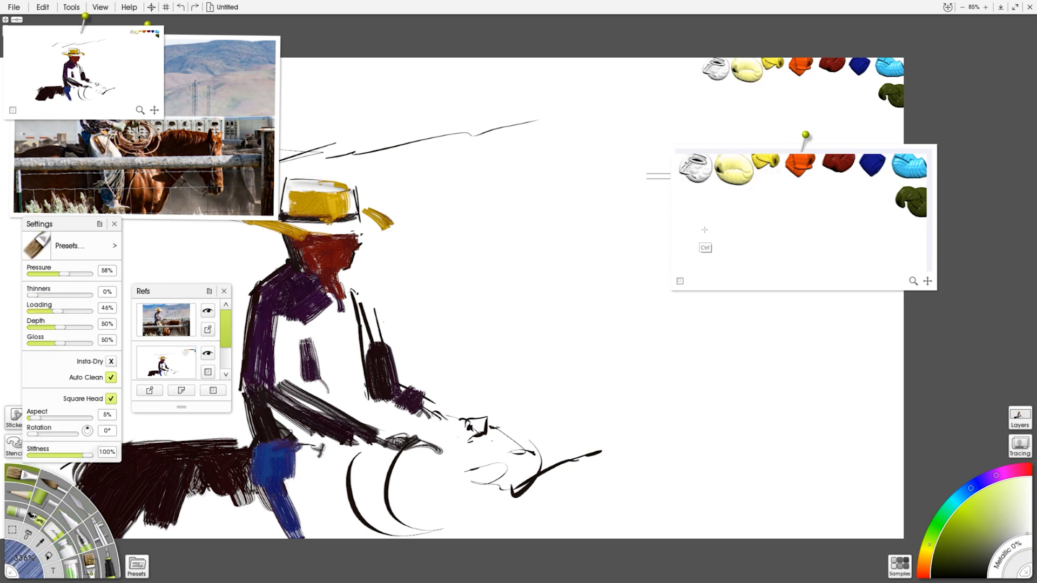
pyautogui.moveTo(567, 219); pyautogui.dragTo(479, 239)
pyautogui.keyDown('alt'); pyautogui.click(718, 73); pyautogui.keyUp('alt')
pyautogui.moveTo(683, 106); pyautogui.dragTo(698, 120)
pyautogui.hotkey('ctrl', 'z')
# Reduce the oil brush to 131% and paint a pale yellow swatch below the yellow blob with colour sampled from it.
pyautogui.press('[')
pyautogui.press('[')
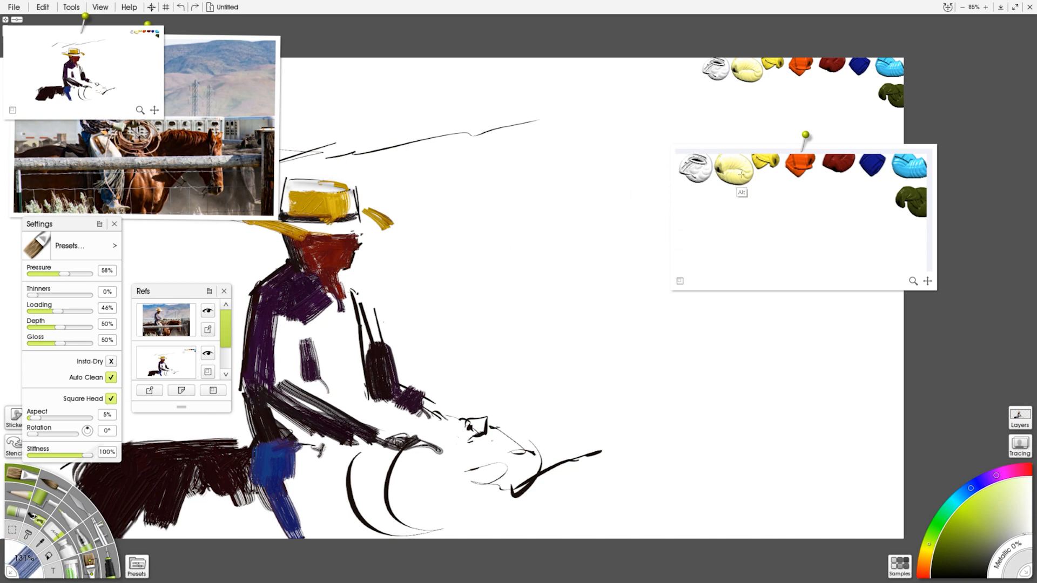
pyautogui.keyDown('alt'); pyautogui.click(735, 180); pyautogui.keyUp('alt')
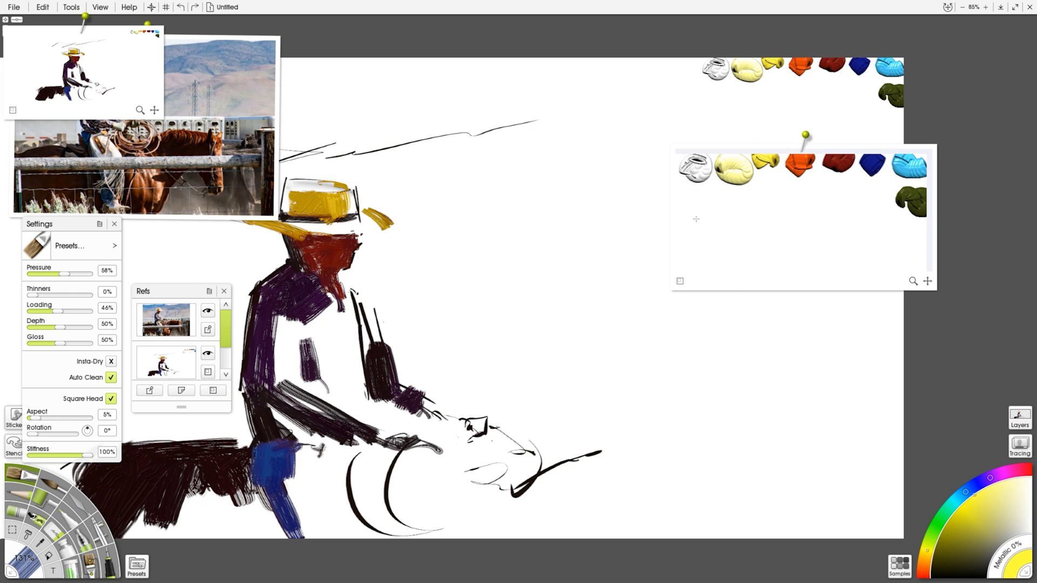
pyautogui.moveTo(733, 177)
pyautogui.mouseDown()
pyautogui.moveTo(728, 168)
pyautogui.moveTo(743, 172)
pyautogui.moveTo(739, 184)
pyautogui.moveTo(723, 162)
pyautogui.mouseUp()
pyautogui.keyDown('alt'); pyautogui.click(734, 171); pyautogui.keyUp('alt')
pyautogui.moveTo(726, 238); pyautogui.dragTo(725, 214)
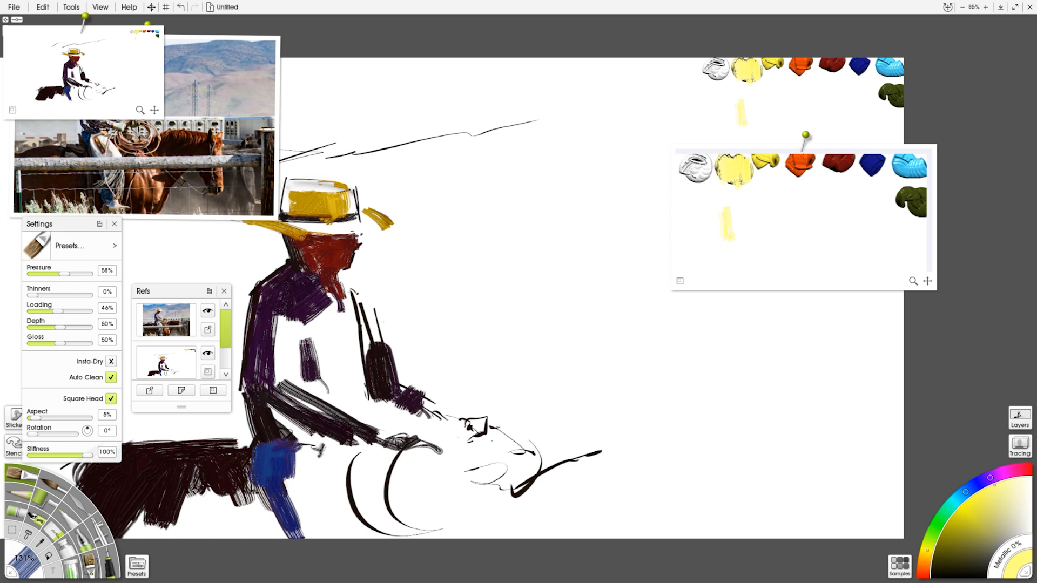
# Mix a greyed lilac swatch below the blobs from sampled blue, dark red and white, and switch to the palette knife.
pyautogui.keyDown('alt'); pyautogui.click(879, 160); pyautogui.keyUp('alt')
pyautogui.moveTo(813, 210)
pyautogui.mouseDown()
pyautogui.moveTo(817, 249)
pyautogui.moveTo(826, 230)
pyautogui.moveTo(810, 239)
pyautogui.moveTo(818, 230)
pyautogui.moveTo(831, 240)
pyautogui.moveTo(793, 249)
pyautogui.mouseUp()
pyautogui.keyDown('alt'); pyautogui.click(838, 164); pyautogui.keyUp('alt')
pyautogui.keyDown('alt'); pyautogui.click(699, 172); pyautogui.keyUp('alt')
pyautogui.click(81, 504)
pyautogui.keyDown('alt'); pyautogui.click(801, 172); pyautogui.keyUp('alt')
pyautogui.moveTo(348, 279); pyautogui.dragTo(329, 296)
pyautogui.hotkey('ctrl', 'z')
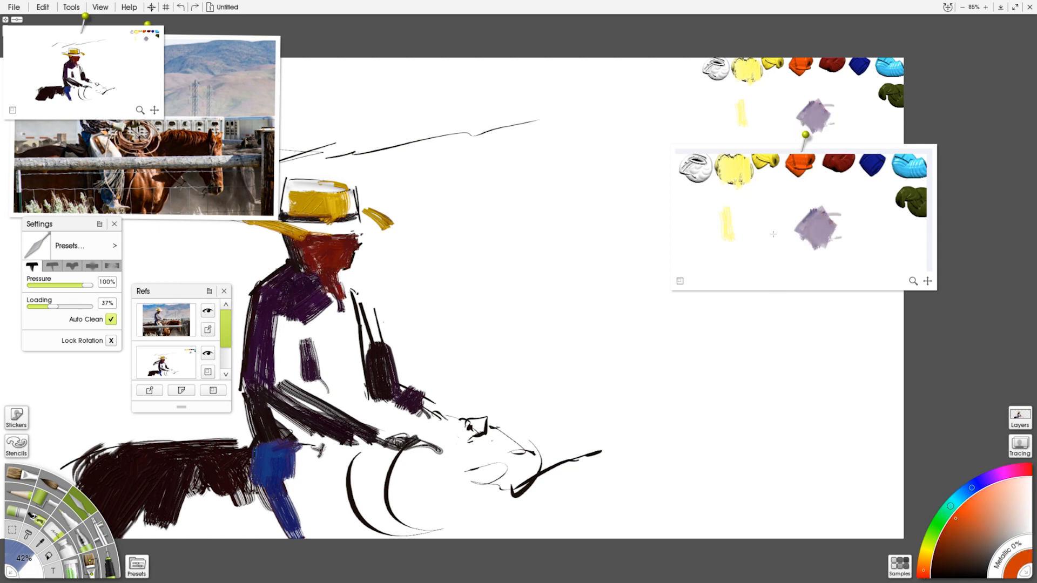
# Lower the palette knife's loading to 18% and work the pink streak into the lilac swatch.
pyautogui.click(20, 475)
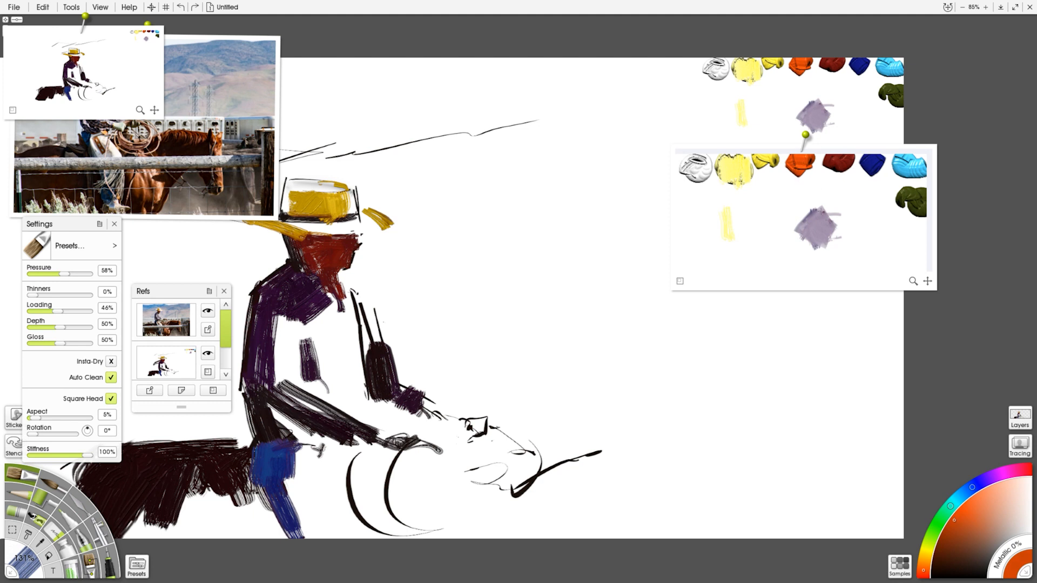
pyautogui.click(81, 504)
pyautogui.moveTo(821, 213)
pyautogui.mouseDown()
pyautogui.moveTo(818, 235)
pyautogui.moveTo(801, 227)
pyautogui.moveTo(835, 235)
pyautogui.mouseUp()
pyautogui.hotkey('ctrl', 'z')
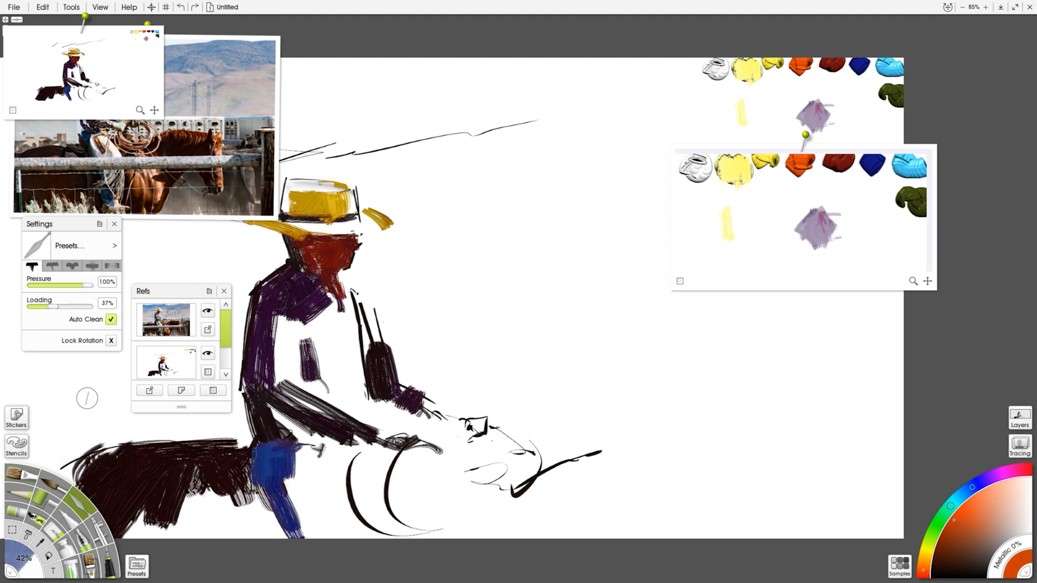
pyautogui.moveTo(53, 308); pyautogui.dragTo(42, 307)
pyautogui.moveTo(833, 214)
pyautogui.mouseDown()
pyautogui.moveTo(792, 256)
pyautogui.moveTo(838, 211)
pyautogui.moveTo(851, 216)
pyautogui.mouseUp()
pyautogui.keyDown('alt'); pyautogui.click(813, 224); pyautogui.keyUp('alt')
# Brush stronger purple over the lilac swatch with the oil brush enlarged to 177%.
pyautogui.click(23, 474)
pyautogui.keyDown('alt'); pyautogui.click(827, 227); pyautogui.keyUp('alt')
pyautogui.moveTo(702, 339); pyautogui.dragTo(755, 343)
pyautogui.moveTo(827, 208)
pyautogui.mouseDown()
pyautogui.moveTo(796, 232)
pyautogui.moveTo(815, 245)
pyautogui.moveTo(822, 238)
pyautogui.moveTo(800, 231)
pyautogui.moveTo(813, 241)
pyautogui.moveTo(817, 222)
pyautogui.moveTo(815, 246)
pyautogui.moveTo(806, 233)
pyautogui.moveTo(816, 259)
pyautogui.mouseUp()
# Sample light lilac from the swatch and paint a hatched patch in the sky in front of the hat.
pyautogui.keyDown('alt'); pyautogui.click(685, 195); pyautogui.keyUp('alt')
pyautogui.keyDown('alt'); pyautogui.click(728, 235); pyautogui.keyUp('alt')
pyautogui.keyDown('alt'); pyautogui.click(810, 246); pyautogui.keyUp('alt')
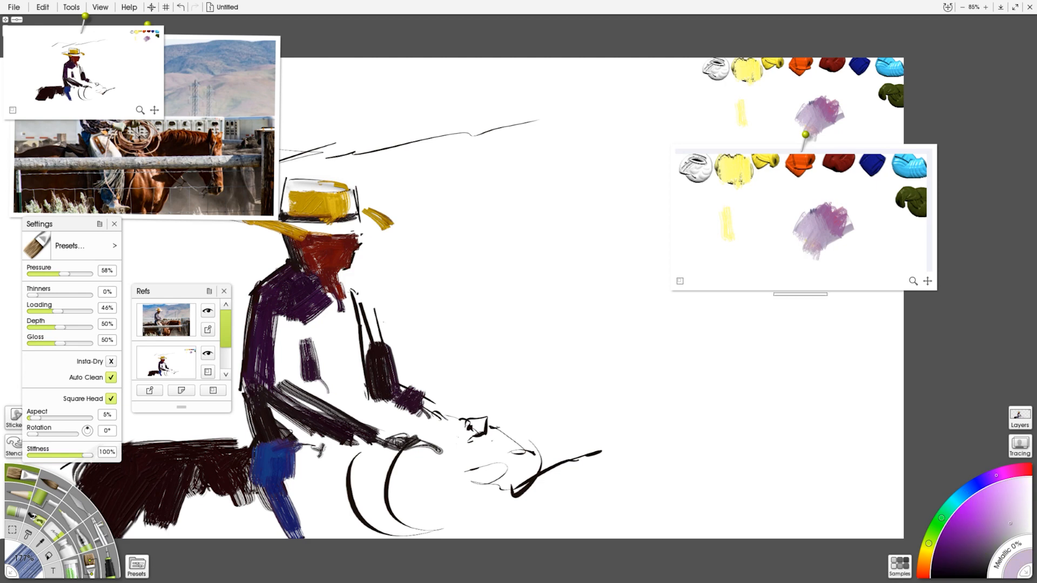
pyautogui.moveTo(432, 199); pyautogui.dragTo(534, 162)
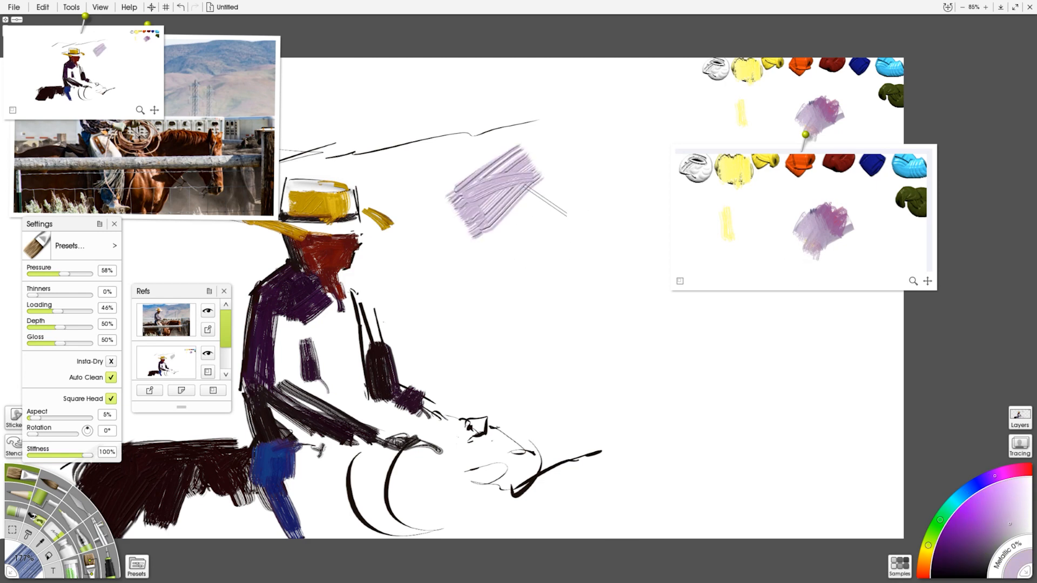
# Change the canvas surface to the Rough Paper preset.
pyautogui.click(100, 7)
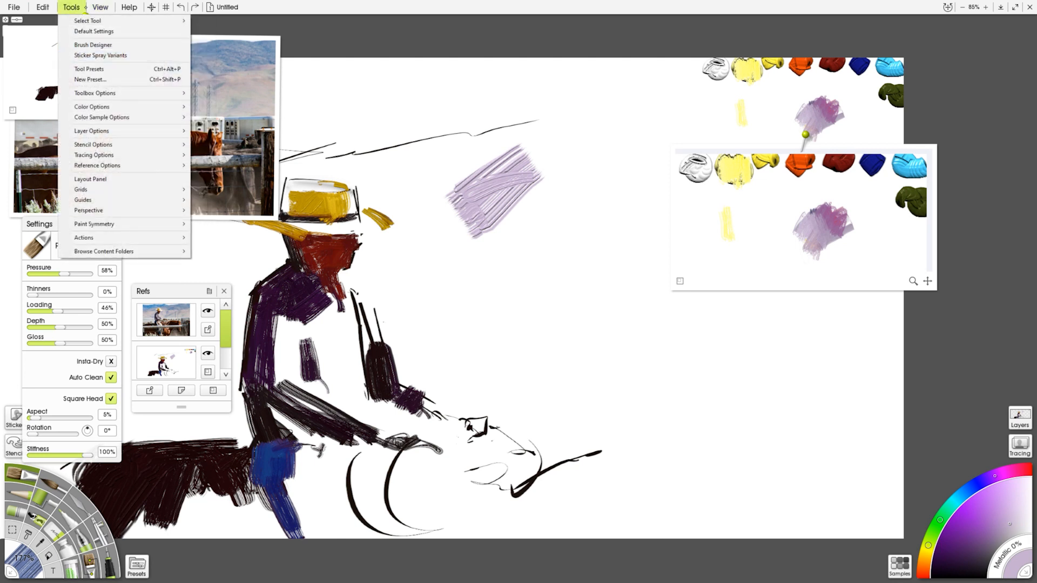
pyautogui.click(124, 43)
pyautogui.click(540, 227)
pyautogui.moveTo(611, 326)
pyautogui.click(527, 389)
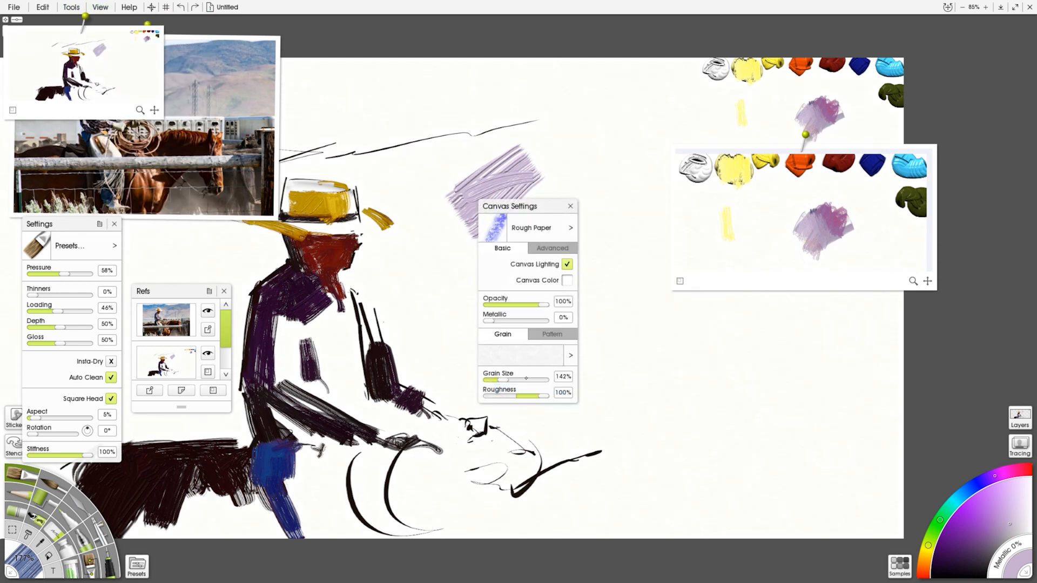
pyautogui.click(571, 207)
# Test lilac over the sky patch, undo the trial strokes, and repaint it with broad curved lilac strokes.
pyautogui.moveTo(523, 158)
pyautogui.mouseDown()
pyautogui.moveTo(558, 179)
pyautogui.moveTo(556, 265)
pyautogui.mouseUp()
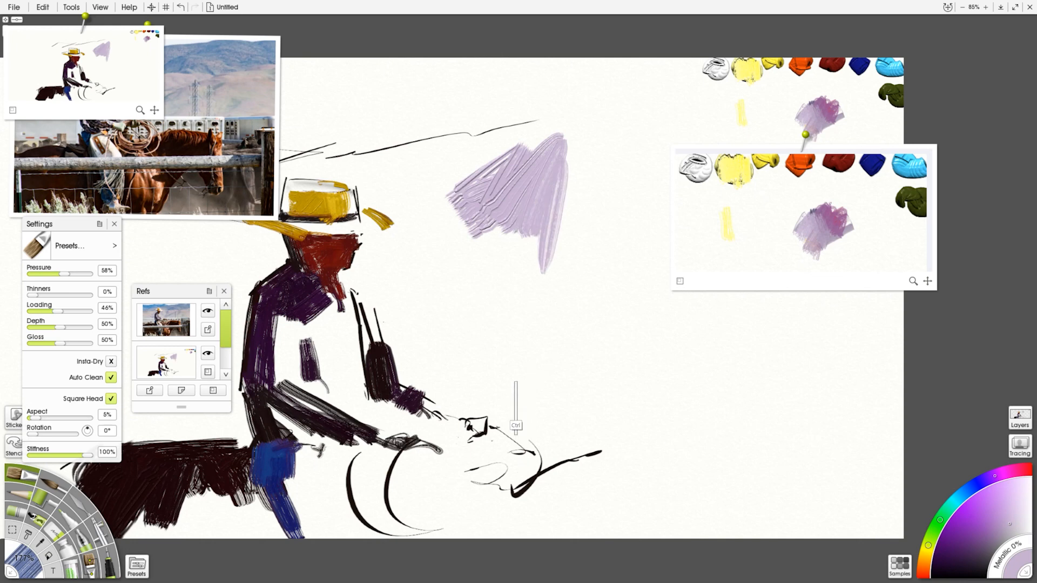
pyautogui.hotkey('ctrl', 'z')
pyautogui.hotkey('ctrl', 'z')
pyautogui.moveTo(540, 140)
pyautogui.mouseDown()
pyautogui.moveTo(475, 243)
pyautogui.moveTo(553, 170)
pyautogui.mouseUp()
pyautogui.moveTo(502, 200); pyautogui.dragTo(551, 186)
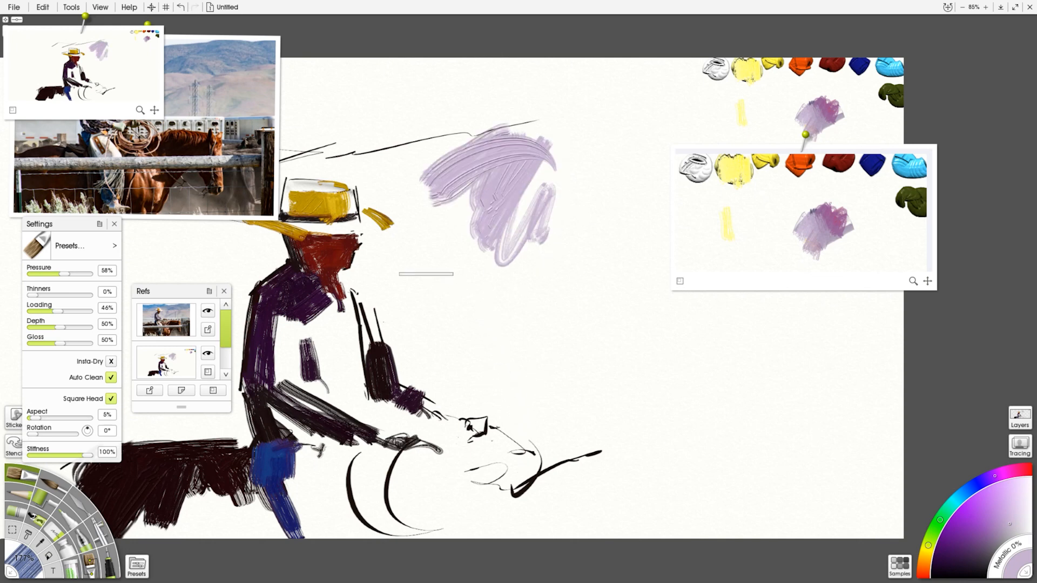
# Brush a sampled olive green swatch between the yellow and lilac ones and blend it with the palette knife.
pyautogui.click(919, 213)
pyautogui.moveTo(774, 111)
pyautogui.mouseDown()
pyautogui.moveTo(765, 135)
pyautogui.moveTo(777, 131)
pyautogui.moveTo(762, 131)
pyautogui.mouseUp()
pyautogui.click(702, 193)
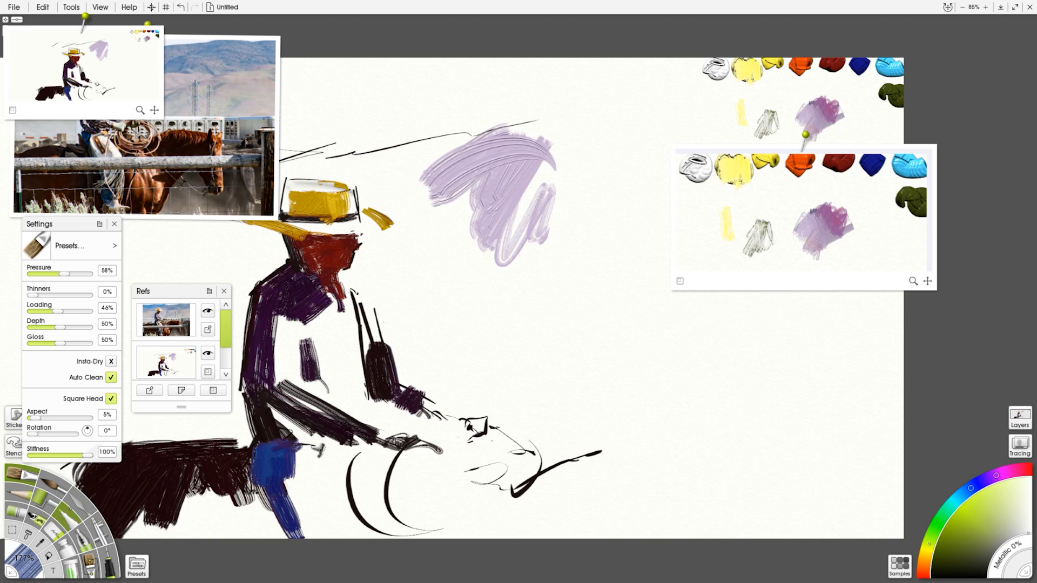
pyautogui.click(80, 504)
pyautogui.moveTo(773, 230)
pyautogui.mouseDown()
pyautogui.moveTo(759, 233)
pyautogui.moveTo(767, 244)
pyautogui.mouseUp()
pyautogui.keyDown('alt'); pyautogui.click(742, 187); pyautogui.keyUp('alt')
pyautogui.keyDown('alt'); pyautogui.click(910, 209); pyautogui.keyUp('alt')
pyautogui.moveTo(759, 136); pyautogui.dragTo(792, 107)
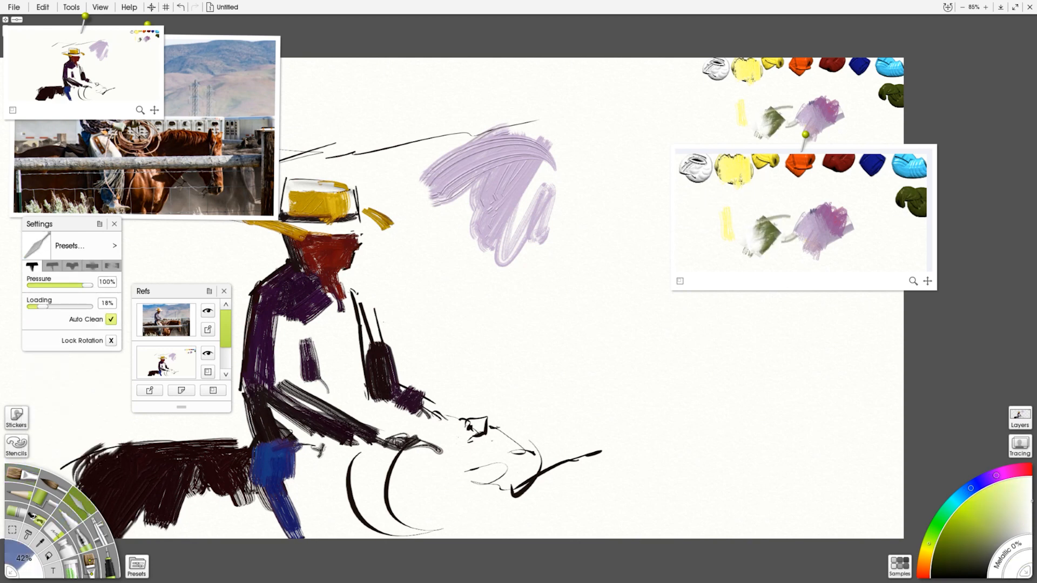
# Knife sampled lilac and pale paint into the olive swatch to turn it into a light grey.
pyautogui.keyDown('alt'); pyautogui.click(814, 225); pyautogui.keyUp('alt')
pyautogui.moveTo(778, 232)
pyautogui.mouseDown()
pyautogui.moveTo(753, 241)
pyautogui.moveTo(774, 228)
pyautogui.moveTo(773, 239)
pyautogui.mouseUp()
pyautogui.keyDown('alt'); pyautogui.click(753, 257); pyautogui.keyUp('alt')
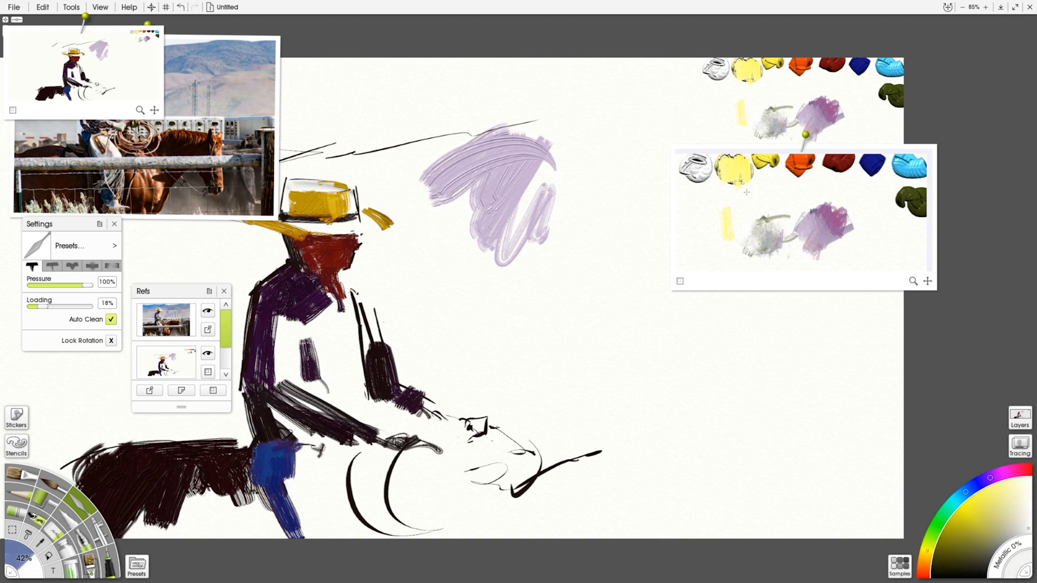
# Sample the light grey and lay palette knife strokes over the front edge of the lilac sky patch.
pyautogui.keyDown('alt'); pyautogui.click(765, 255); pyautogui.keyUp('alt')
pyautogui.moveTo(565, 187); pyautogui.dragTo(559, 222)
pyautogui.moveTo(560, 174); pyautogui.dragTo(533, 194)
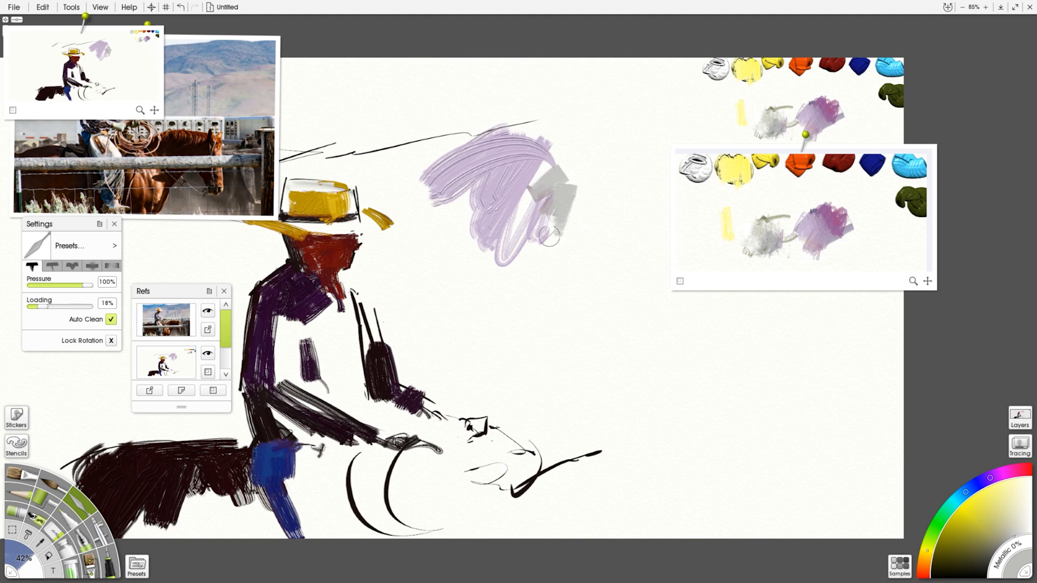
pyautogui.moveTo(553, 233); pyautogui.dragTo(519, 186)
pyautogui.moveTo(567, 149); pyautogui.dragTo(519, 208)
# Remove the small canvas view of the whole painting and move the cowboy reference photo below the palette view.
pyautogui.moveTo(233, 224); pyautogui.dragTo(265, 282)
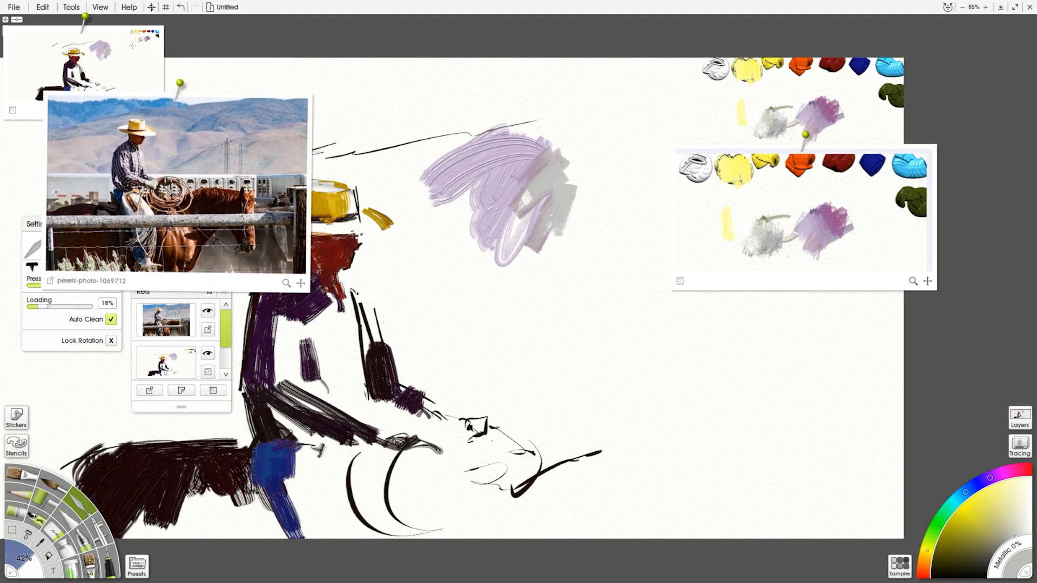
pyautogui.rightClick(85, 61)
pyautogui.click(146, 120)
pyautogui.moveTo(181, 84); pyautogui.dragTo(810, 297)
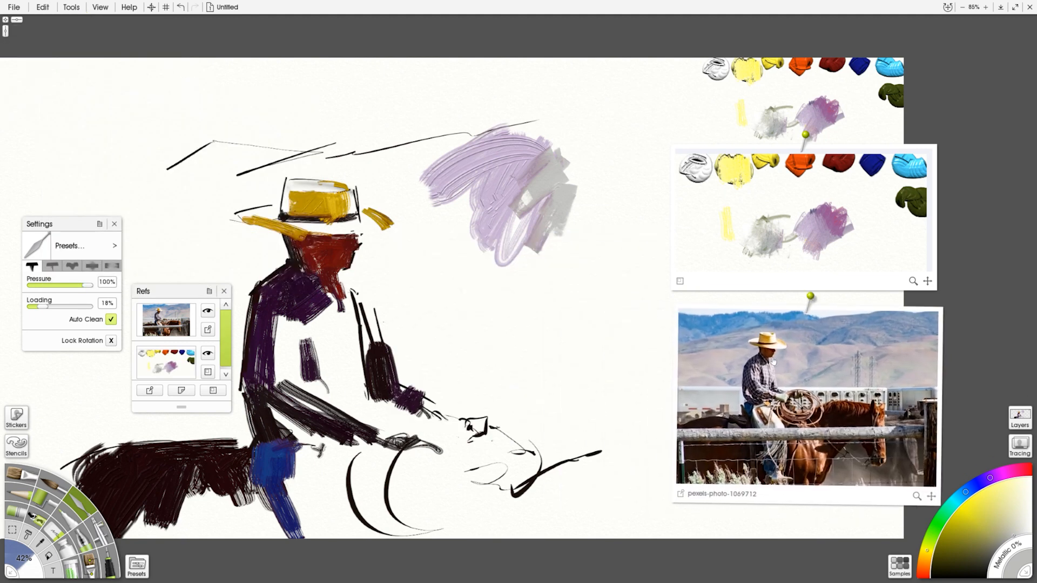
# Widen the yellow swatch with palette knife strokes of yellow, orange and white, setting the loading to 31%.
pyautogui.click(721, 222)
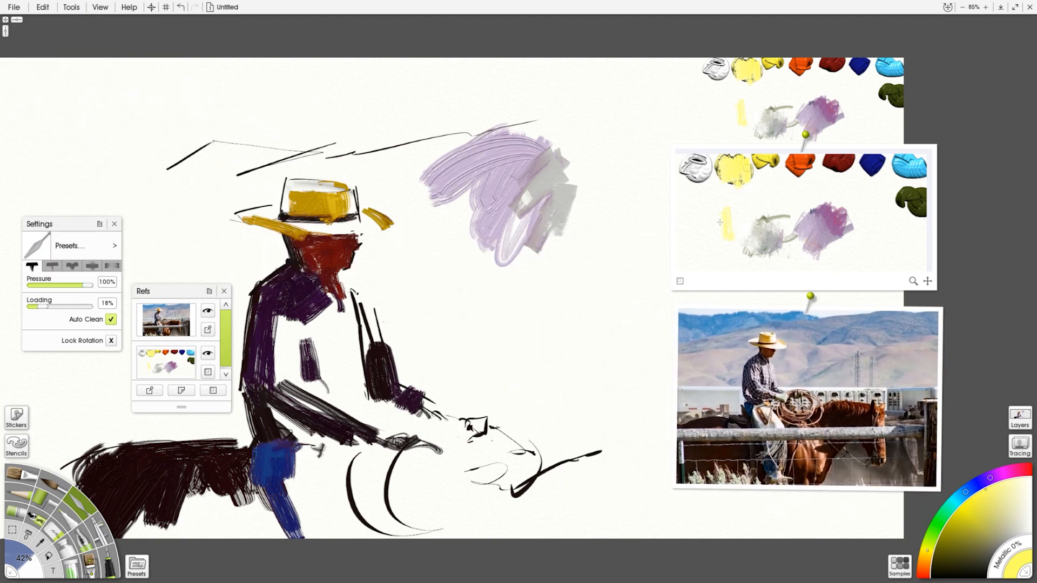
pyautogui.moveTo(705, 211); pyautogui.dragTo(726, 213)
pyautogui.keyDown('alt'); pyautogui.click(800, 164); pyautogui.keyUp('alt')
pyautogui.keyDown('alt'); pyautogui.click(700, 172); pyautogui.keyUp('alt')
pyautogui.moveTo(40, 306); pyautogui.dragTo(50, 306)
pyautogui.moveTo(720, 212)
pyautogui.mouseDown()
pyautogui.moveTo(700, 222)
pyautogui.moveTo(734, 231)
pyautogui.mouseUp()
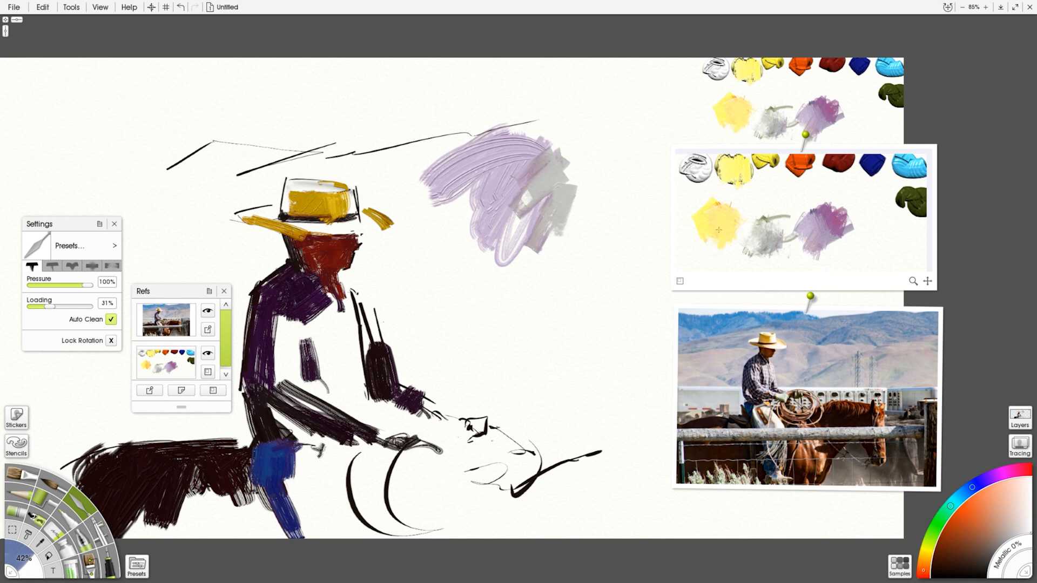
# Warm the yellow swatch into a golden orange with sampled dark red, orange and deep yellow.
pyautogui.keyDown('alt'); pyautogui.click(829, 178); pyautogui.keyUp('alt')
pyautogui.moveTo(727, 205)
pyautogui.mouseDown()
pyautogui.moveTo(719, 226)
pyautogui.moveTo(699, 215)
pyautogui.moveTo(743, 213)
pyautogui.moveTo(736, 229)
pyautogui.moveTo(727, 224)
pyautogui.moveTo(770, 171)
pyautogui.moveTo(737, 209)
pyautogui.mouseUp()
pyautogui.keyDown('alt'); pyautogui.click(798, 169); pyautogui.keyUp('alt')
pyautogui.keyDown('alt'); pyautogui.click(762, 167); pyautogui.keyUp('alt')
pyautogui.keyDown('alt'); pyautogui.click(762, 165); pyautogui.keyUp('alt')
# Sample the golden mix and paint the hat's front brim and upper crown with the oil brush at 33%.
pyautogui.keyDown('alt'); pyautogui.click(729, 232); pyautogui.keyUp('alt')
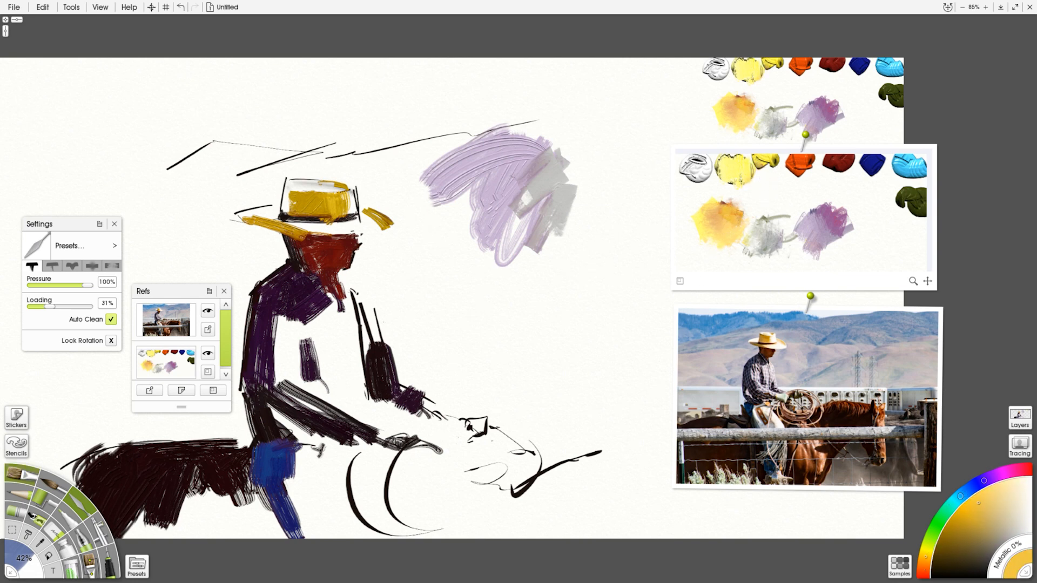
pyautogui.click(15, 474)
pyautogui.moveTo(384, 212); pyautogui.dragTo(370, 211)
pyautogui.moveTo(424, 237); pyautogui.dragTo(415, 237)
pyautogui.moveTo(364, 206); pyautogui.dragTo(393, 224)
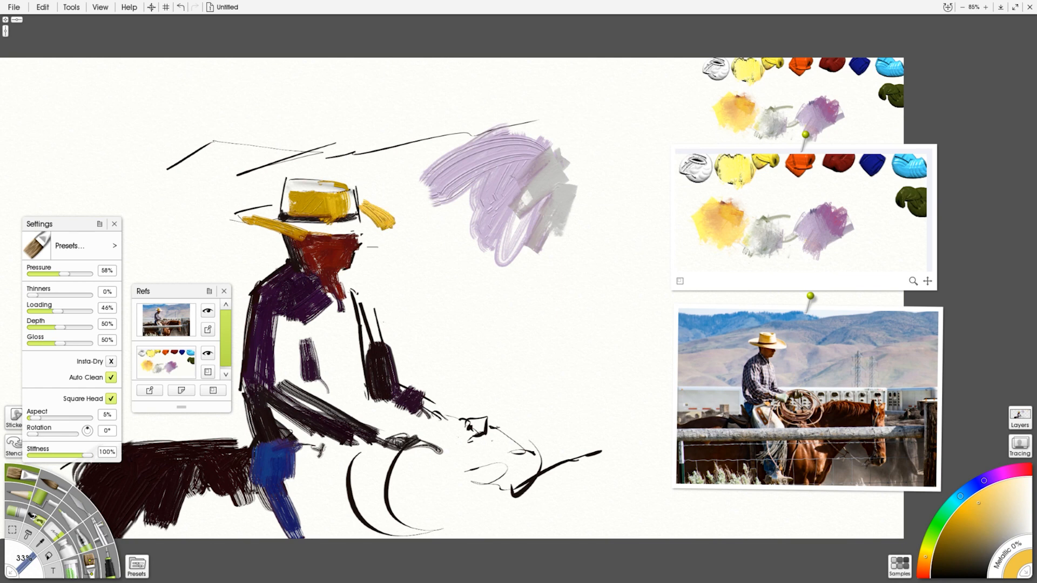
pyautogui.moveTo(289, 185); pyautogui.dragTo(334, 189)
# Blend a pale yellow swatch below the golden one with the palette knife.
pyautogui.keyDown('alt'); pyautogui.click(694, 253); pyautogui.keyUp('alt')
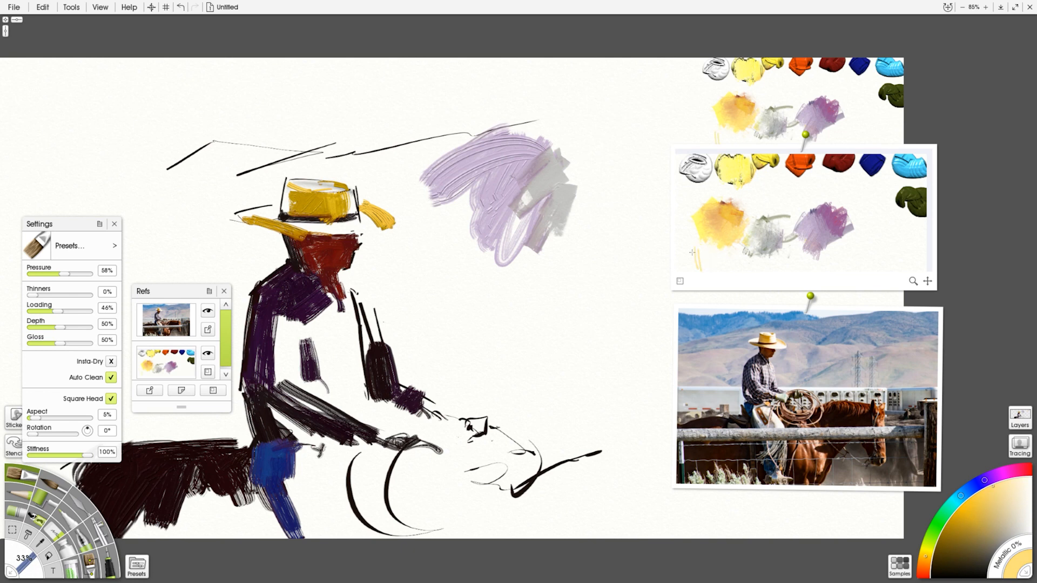
pyautogui.click(83, 502)
pyautogui.moveTo(696, 253); pyautogui.dragTo(703, 259)
pyautogui.keyDown('alt'); pyautogui.click(702, 191); pyautogui.keyUp('alt')
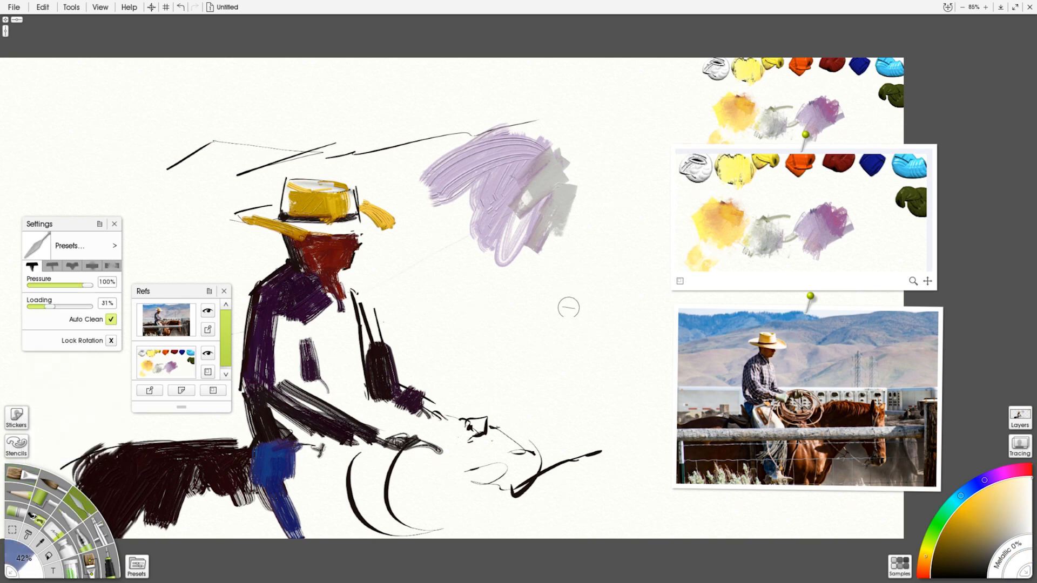
# Paint the hat brim with sampled pale yellow, using the oil brush at 69% with loading lowered to 17%.
pyautogui.click(22, 474)
pyautogui.keyDown('alt'); pyautogui.click(689, 255); pyautogui.keyUp('alt')
pyautogui.moveTo(369, 210)
pyautogui.mouseDown()
pyautogui.moveTo(380, 227)
pyautogui.moveTo(361, 229)
pyautogui.moveTo(373, 229)
pyautogui.mouseUp()
pyautogui.keyDown('alt'); pyautogui.click(695, 265); pyautogui.keyUp('alt')
pyautogui.keyDown('shift'); pyautogui.moveTo(546, 325); pyautogui.dragTo(509, 290); pyautogui.keyUp('shift')
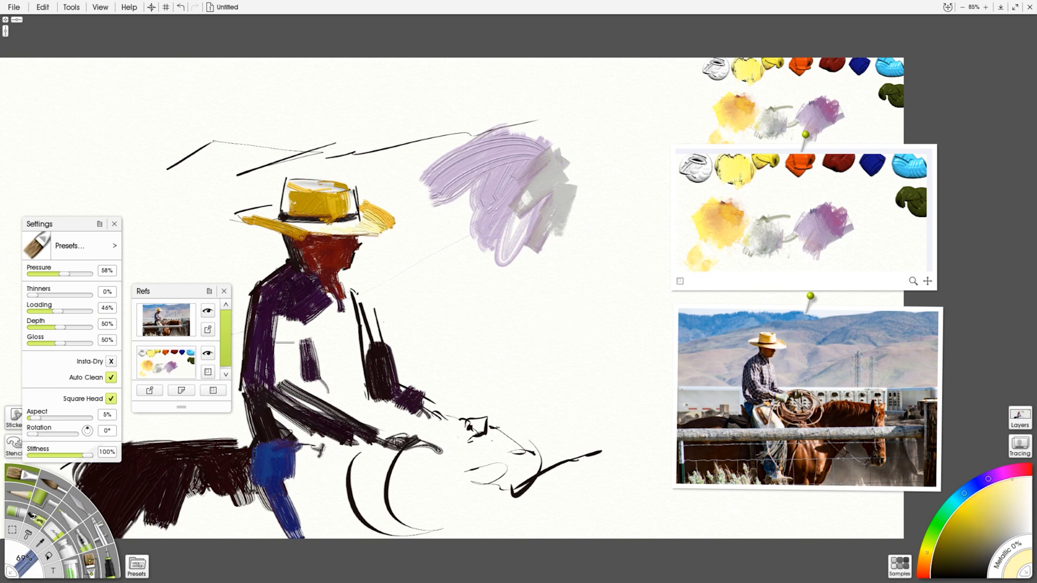
pyautogui.click(36, 312)
pyautogui.moveTo(364, 222)
pyautogui.mouseDown()
pyautogui.moveTo(301, 227)
pyautogui.moveTo(355, 223)
pyautogui.mouseUp()
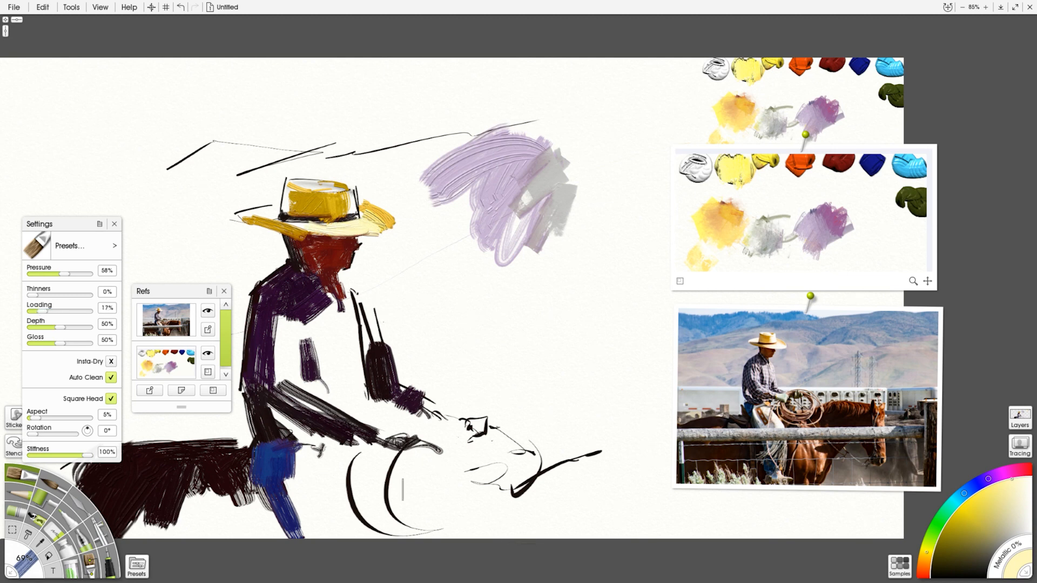
# Sample the shirt colour from the photo and paint light lavender strokes on the shirt's side and near sleeve.
pyautogui.click(758, 387)
pyautogui.moveTo(312, 312)
pyautogui.mouseDown()
pyautogui.moveTo(328, 362)
pyautogui.moveTo(287, 368)
pyautogui.moveTo(299, 378)
pyautogui.moveTo(289, 380)
pyautogui.moveTo(345, 409)
pyautogui.mouseUp()
pyautogui.click(1018, 519)
pyautogui.click(1020, 512)
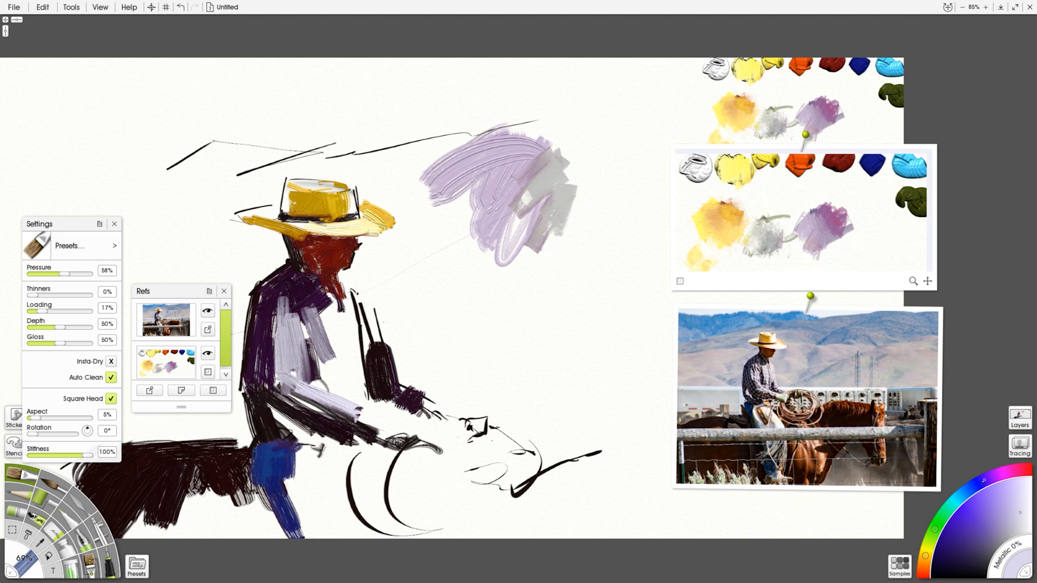
# Shift the colour to a pale pinkish lilac and paint it along the near forearm.
pyautogui.moveTo(983, 481); pyautogui.dragTo(1005, 472)
pyautogui.moveTo(1015, 514); pyautogui.dragTo(1017, 511)
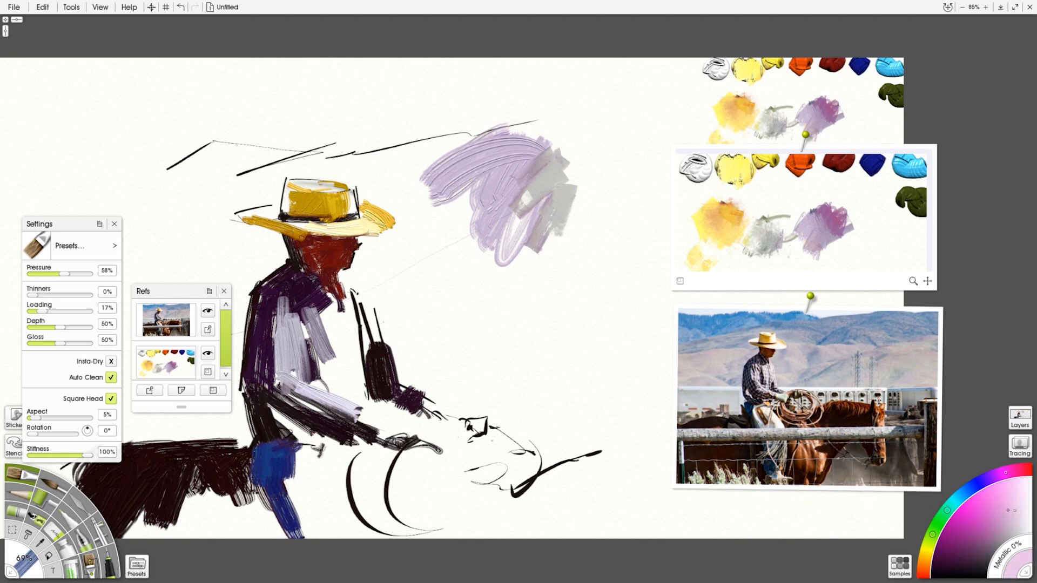
pyautogui.moveTo(286, 372); pyautogui.dragTo(384, 432)
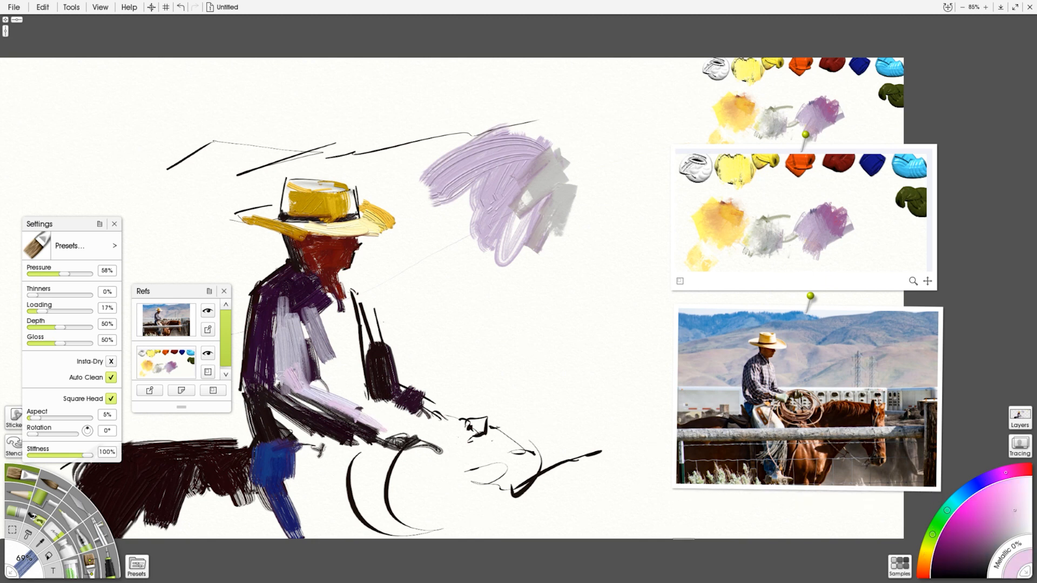
# Lighten the colour to near-white pink tints and paint the far upper sleeve and front of the shirt.
pyautogui.click(1025, 523)
pyautogui.moveTo(361, 297); pyautogui.dragTo(381, 343)
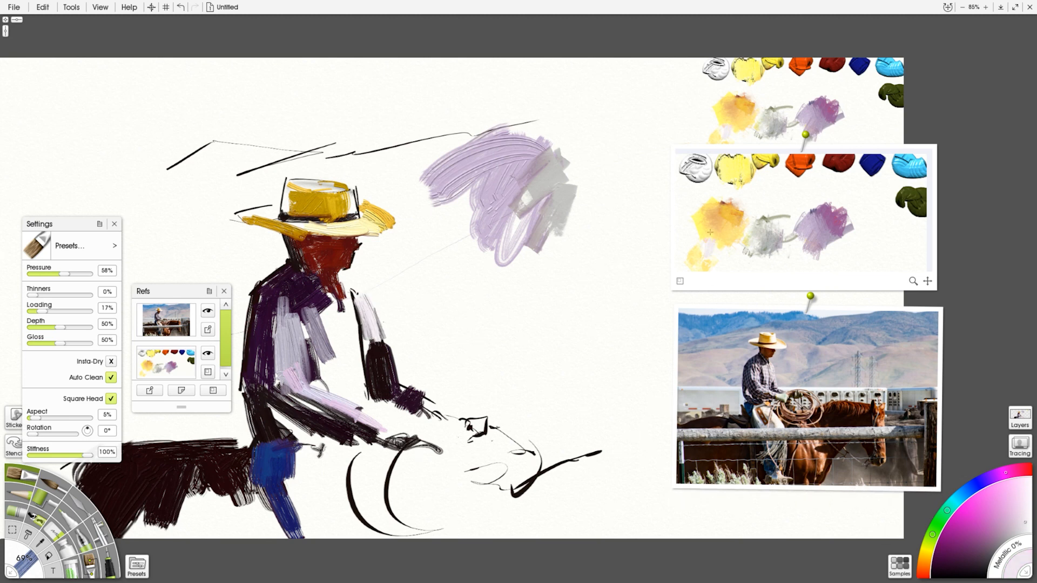
pyautogui.click(713, 261)
pyautogui.moveTo(362, 299); pyautogui.dragTo(379, 356)
pyautogui.moveTo(351, 296)
pyautogui.mouseDown()
pyautogui.moveTo(376, 346)
pyautogui.moveTo(368, 366)
pyautogui.mouseUp()
pyautogui.moveTo(351, 310); pyautogui.dragTo(346, 359)
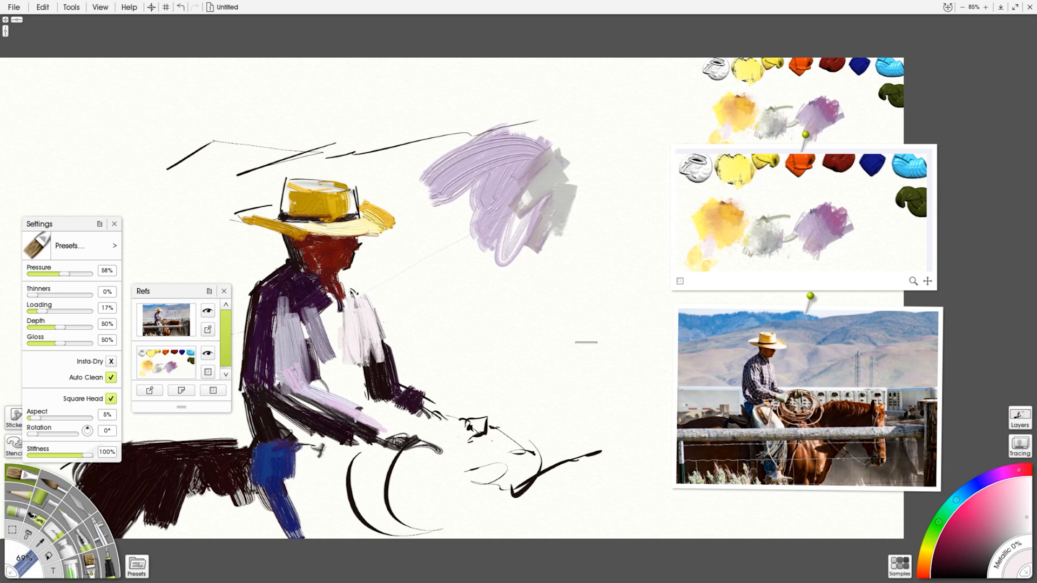
# Sample the shirt in the photo again and fill the gap across the chest with pale vertical strokes.
pyautogui.click(760, 387)
pyautogui.moveTo(340, 318); pyautogui.dragTo(333, 363)
pyautogui.moveTo(328, 317); pyautogui.dragTo(327, 358)
pyautogui.moveTo(332, 297); pyautogui.dragTo(334, 329)
# Shift the palette view closer to the painting and bring the references list beside it.
pyautogui.moveTo(513, 281); pyautogui.dragTo(587, 263)
pyautogui.moveTo(719, 202); pyautogui.dragTo(678, 199)
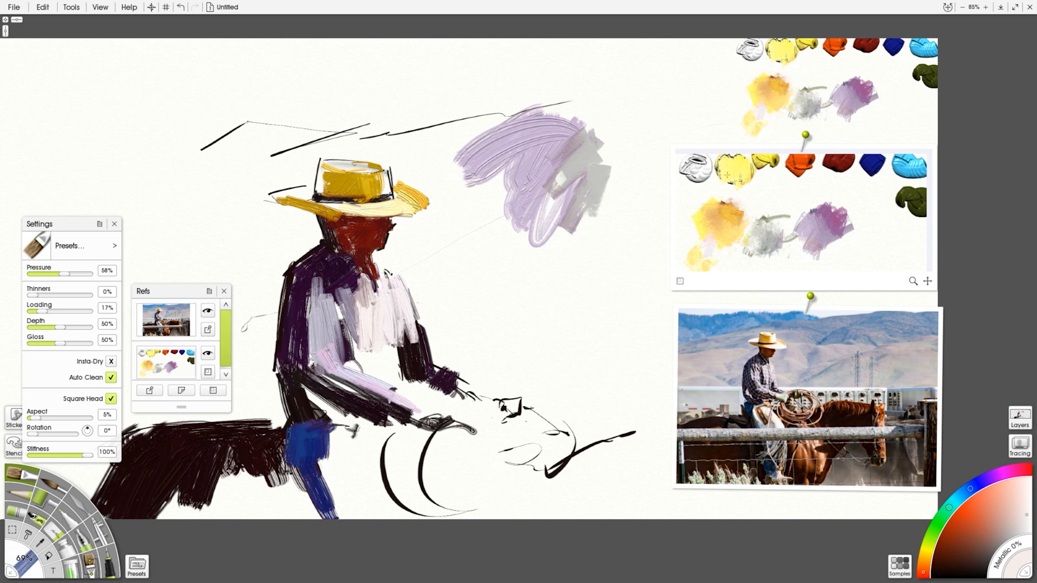
pyautogui.moveTo(881, 235); pyautogui.dragTo(825, 226)
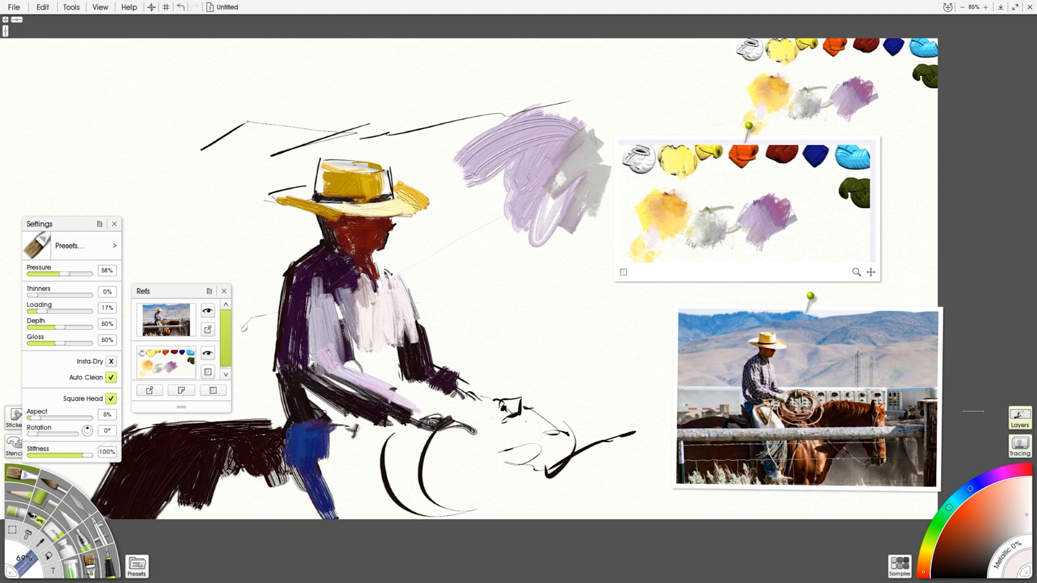
pyautogui.moveTo(159, 292); pyautogui.dragTo(726, 272)
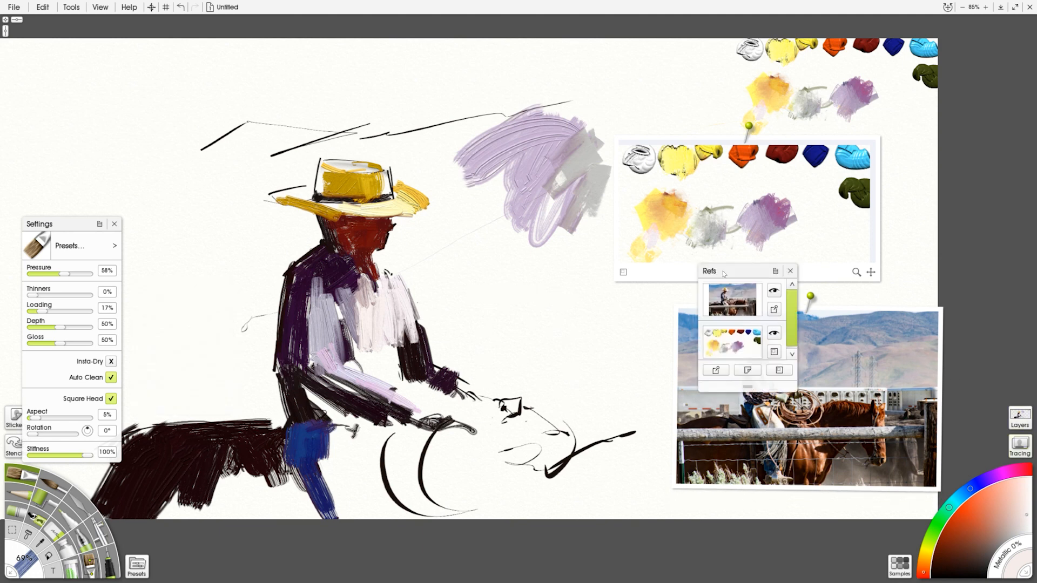
# Add another canvas view reference, enlarge it, and aim it at the paint blobs and mixed swatches.
pyautogui.click(778, 371)
pyautogui.moveTo(85, 10); pyautogui.dragTo(631, 173)
pyautogui.moveTo(687, 268)
pyautogui.mouseDown()
pyautogui.moveTo(698, 237)
pyautogui.moveTo(568, 373)
pyautogui.moveTo(353, 420)
pyautogui.mouseUp()
pyautogui.moveTo(707, 183); pyautogui.dragTo(816, 142)
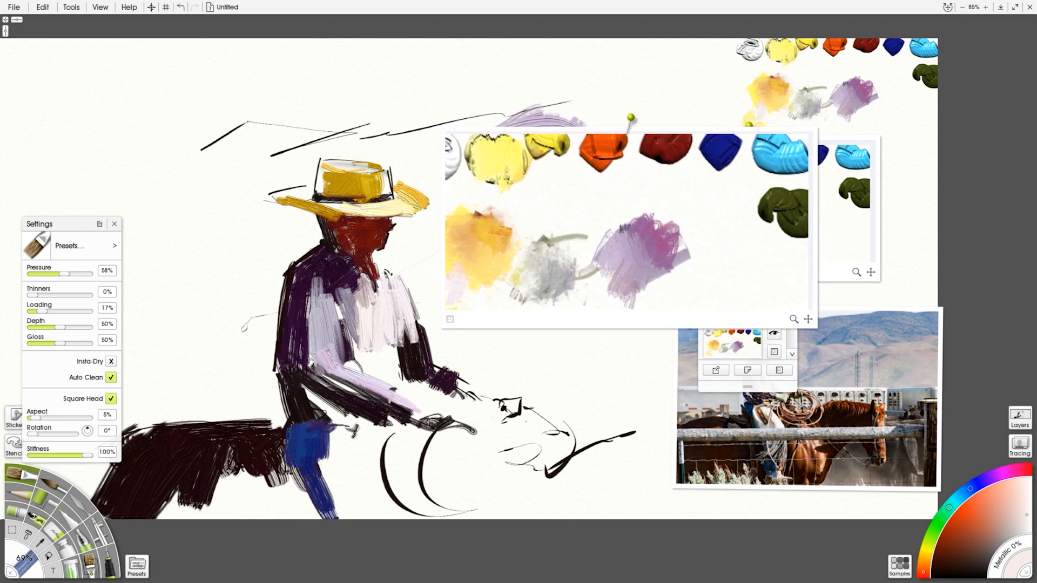
# Move the enlarged palette view clear of the painting and brush sampled orange paint just above the grey swatch.
pyautogui.moveTo(630, 117); pyautogui.dragTo(843, 8)
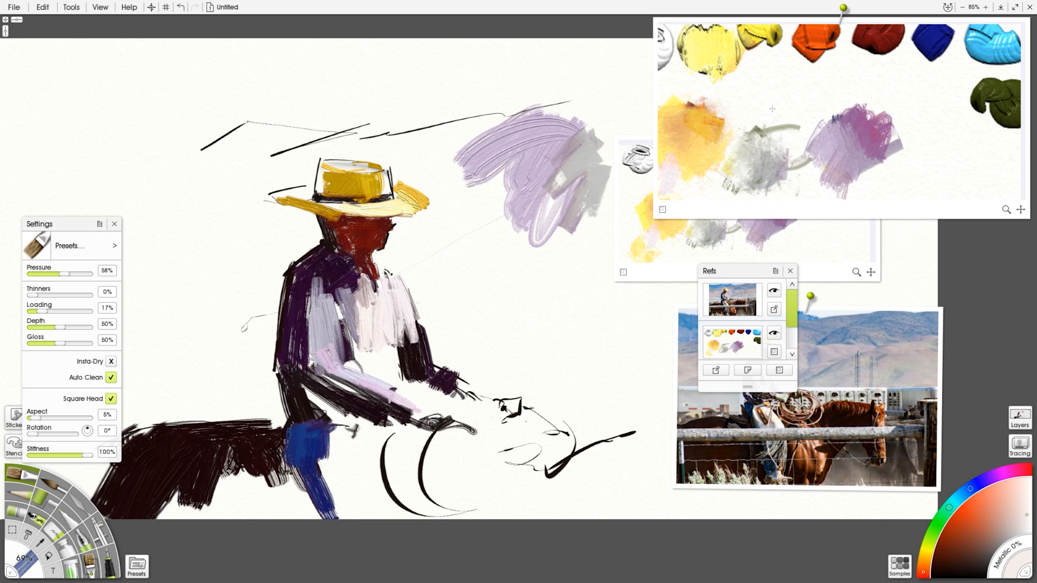
pyautogui.moveTo(795, 125)
pyautogui.mouseDown()
pyautogui.moveTo(783, 144)
pyautogui.moveTo(785, 120)
pyautogui.moveTo(758, 132)
pyautogui.mouseUp()
pyautogui.keyDown('alt'); pyautogui.click(824, 153); pyautogui.keyUp('alt')
pyautogui.keyDown('alt'); pyautogui.click(722, 62); pyautogui.keyUp('alt')
pyautogui.click(81, 503)
pyautogui.keyDown('alt'); pyautogui.click(809, 57); pyautogui.keyUp('alt')
pyautogui.press('o')
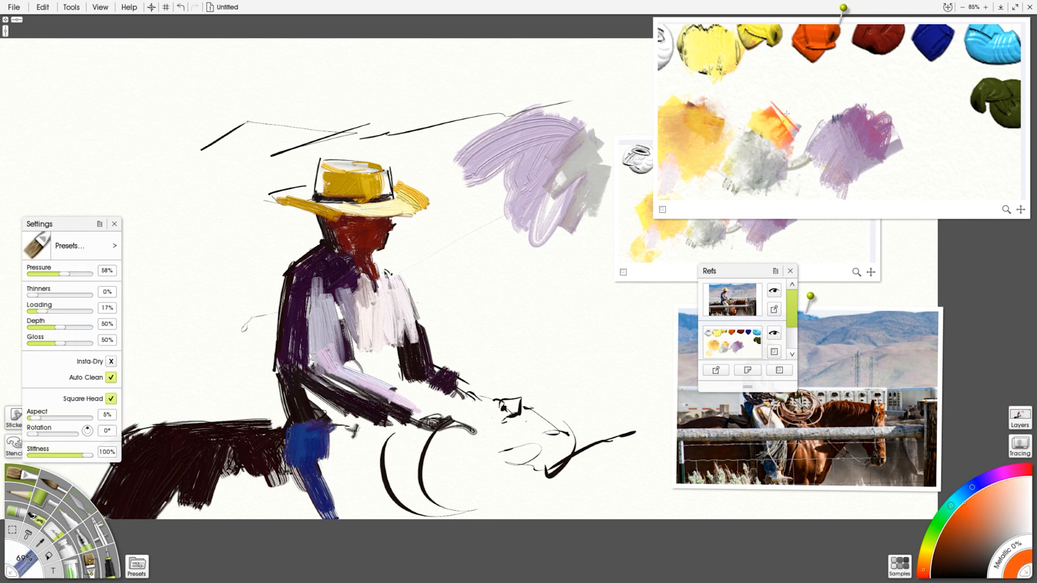
pyautogui.moveTo(596, 143); pyautogui.dragTo(647, 157)
pyautogui.moveTo(763, 119); pyautogui.dragTo(789, 128)
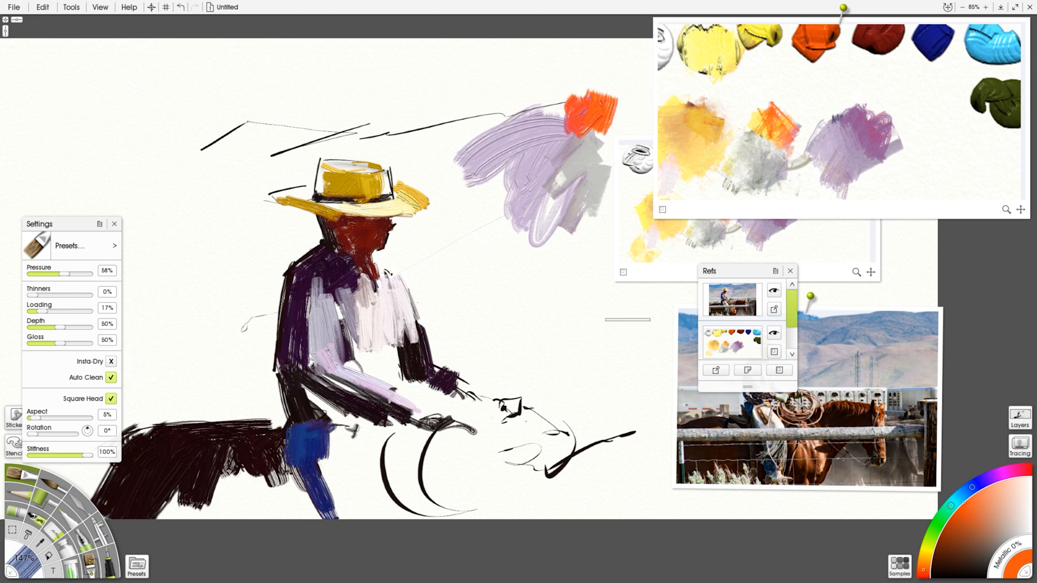
# Blend the orange into the grey and purple swatches with the palette knife, and paint dusty pink strokes below the purple background area.
pyautogui.press('k')
pyautogui.moveTo(760, 135)
pyautogui.mouseDown()
pyautogui.moveTo(794, 133)
pyautogui.moveTo(756, 112)
pyautogui.moveTo(800, 128)
pyautogui.moveTo(804, 145)
pyautogui.moveTo(819, 116)
pyautogui.moveTo(794, 130)
pyautogui.mouseUp()
pyautogui.keyDown('alt'); pyautogui.click(711, 133); pyautogui.keyUp('alt')
pyautogui.keyDown('alt'); pyautogui.click(823, 154); pyautogui.keyUp('alt')
pyautogui.keyDown('alt'); pyautogui.click(751, 168); pyautogui.keyUp('alt')
pyautogui.keyDown('alt'); pyautogui.click(781, 164); pyautogui.keyUp('alt')
pyautogui.keyDown('alt'); pyautogui.click(764, 152); pyautogui.keyUp('alt')
pyautogui.keyDown('alt'); pyautogui.click(797, 139); pyautogui.keyUp('alt')
pyautogui.moveTo(538, 269)
pyautogui.mouseDown()
pyautogui.moveTo(591, 208)
pyautogui.moveTo(476, 252)
pyautogui.moveTo(497, 272)
pyautogui.moveTo(598, 257)
pyautogui.mouseUp()
pyautogui.click(18, 474)
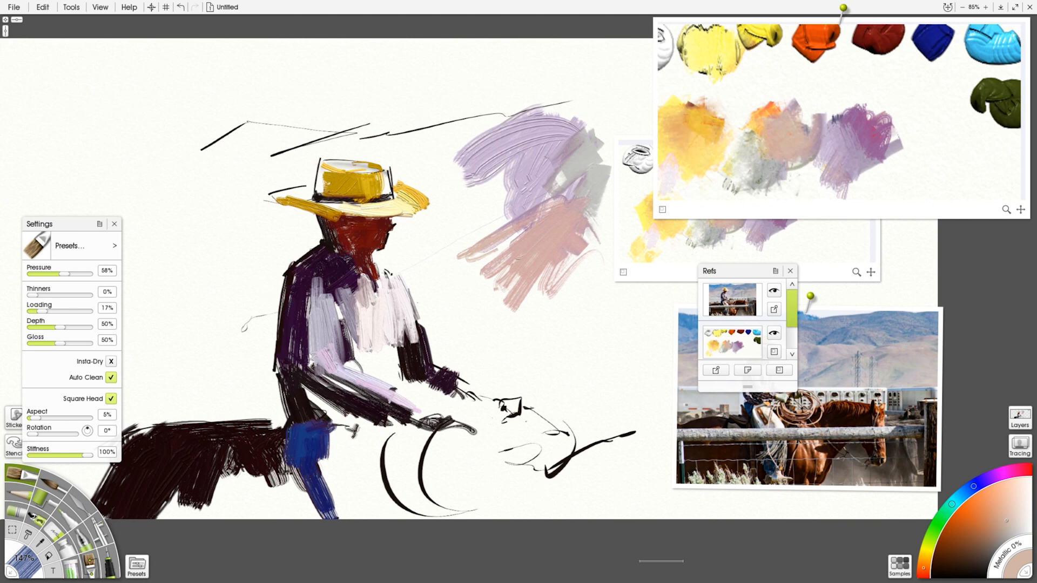
# Move the references list off the cowboy in the photo and undo the last trial stroke on the background.
pyautogui.moveTo(735, 274); pyautogui.dragTo(822, 290)
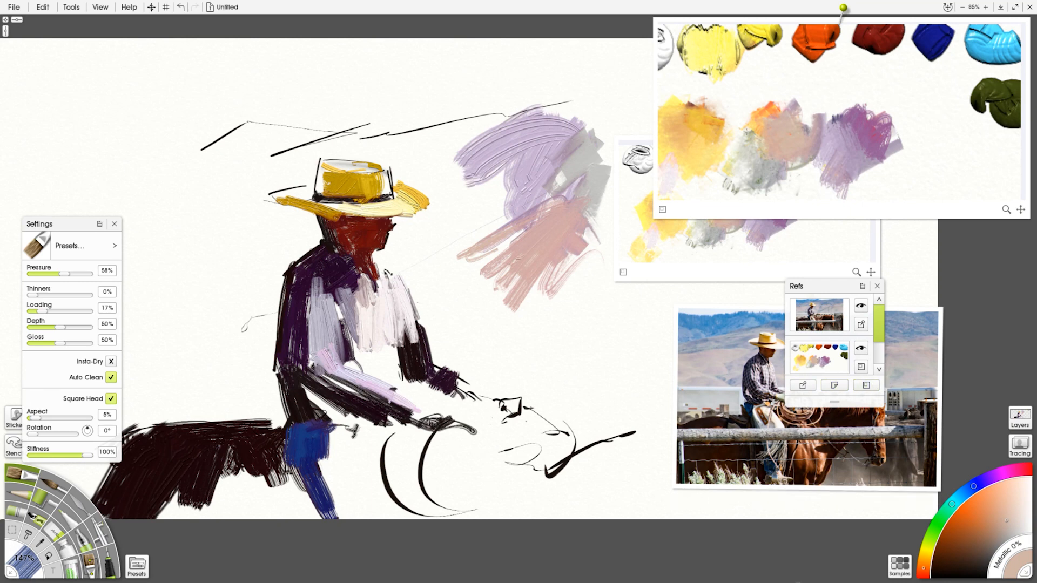
pyautogui.moveTo(613, 297)
pyautogui.mouseDown()
pyautogui.moveTo(532, 395)
pyautogui.moveTo(585, 321)
pyautogui.moveTo(559, 330)
pyautogui.mouseUp()
pyautogui.hotkey('ctrl', 'z')
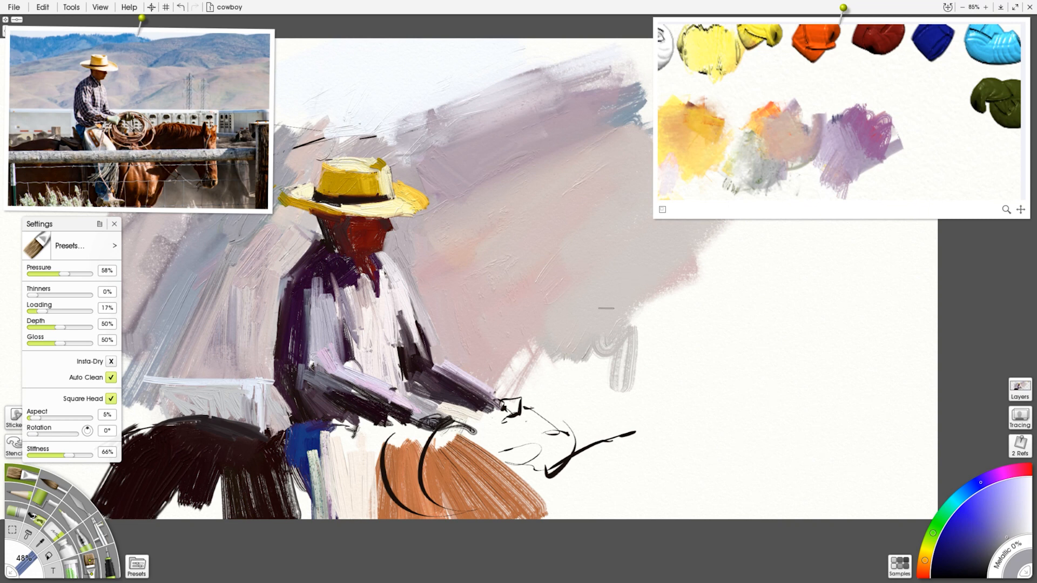
pyautogui.moveTo(783, 106)
pyautogui.mouseDown()
pyautogui.moveTo(851, 27)
pyautogui.moveTo(840, 127)
pyautogui.moveTo(783, 92)
pyautogui.mouseUp()
pyautogui.hotkey('ctrl', 'z')
pyautogui.hotkey('ctrl', 'z')
# Rotate the palette view a quarter turn so it stands upright, and place it beside the painting over the canvas edge.
pyautogui.moveTo(843, 210)
pyautogui.mouseDown()
pyautogui.moveTo(817, 343)
pyautogui.moveTo(580, 342)
pyautogui.moveTo(588, 338)
pyautogui.mouseUp()
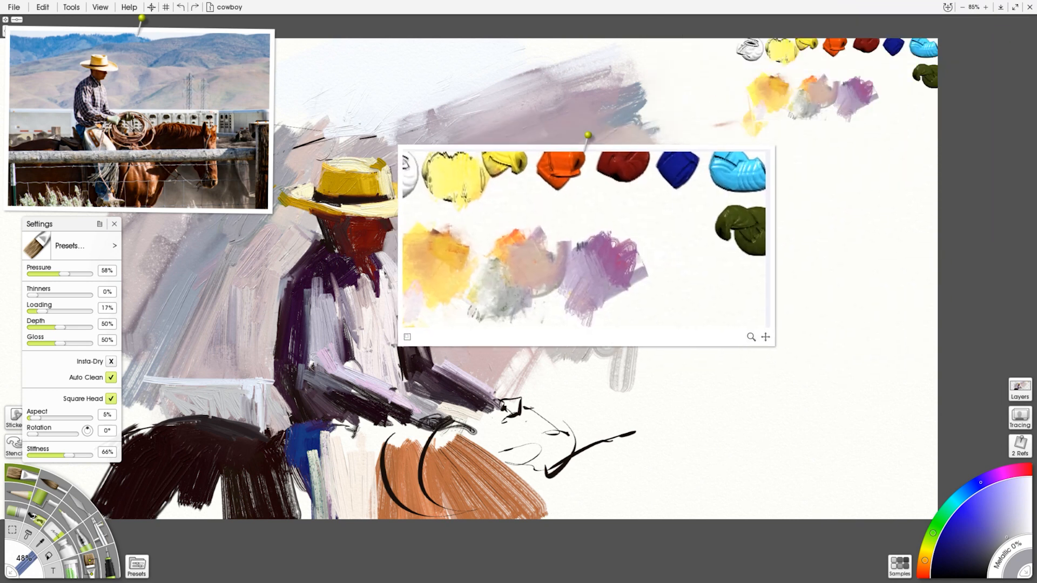
pyautogui.moveTo(495, 149); pyautogui.dragTo(689, 151)
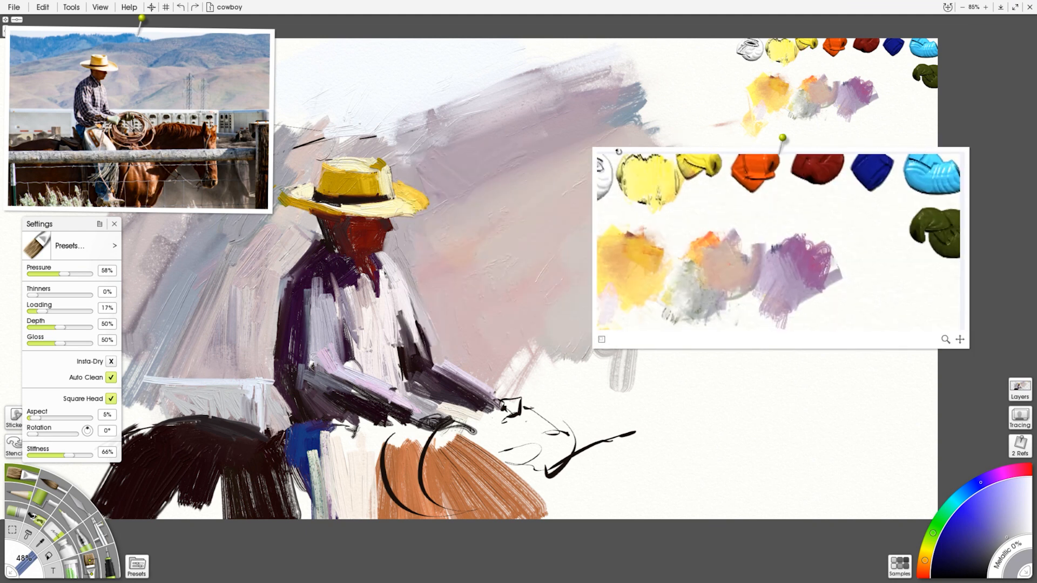
pyautogui.moveTo(602, 145); pyautogui.dragTo(871, 141)
pyautogui.moveTo(924, 225); pyautogui.dragTo(957, 229)
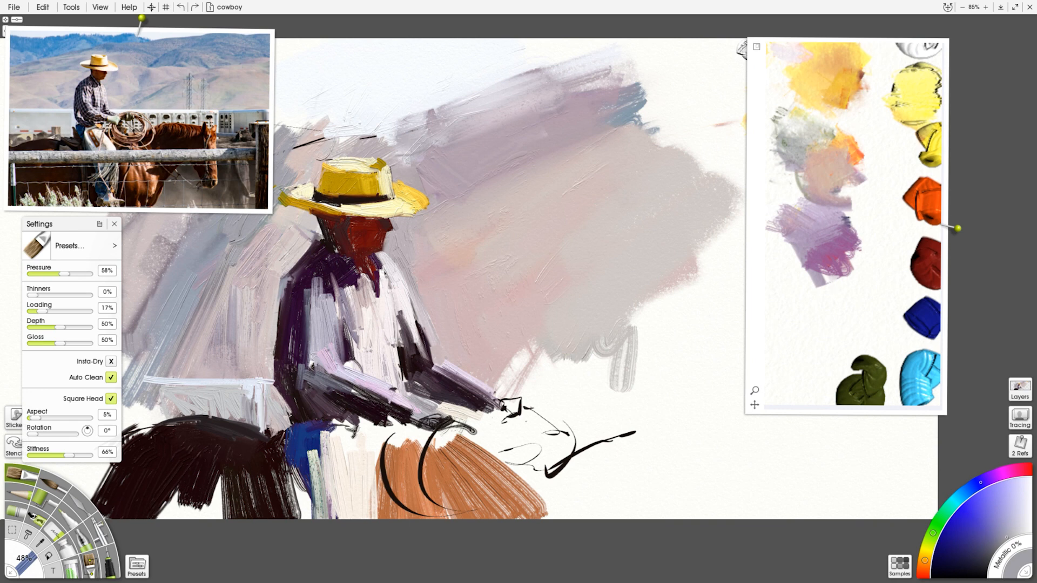
# Mix olive green and dark blue into near-black and teal swatches below the purple one, and sample the dark red.
pyautogui.keyDown('alt'); pyautogui.click(875, 401); pyautogui.keyUp('alt')
pyautogui.moveTo(822, 309)
pyautogui.mouseDown()
pyautogui.moveTo(822, 340)
pyautogui.moveTo(810, 331)
pyautogui.moveTo(823, 313)
pyautogui.moveTo(814, 339)
pyautogui.moveTo(807, 327)
pyautogui.moveTo(809, 347)
pyautogui.moveTo(784, 336)
pyautogui.moveTo(791, 352)
pyautogui.moveTo(812, 346)
pyautogui.moveTo(804, 338)
pyautogui.moveTo(810, 353)
pyautogui.mouseUp()
pyautogui.keyDown('alt'); pyautogui.click(920, 332); pyautogui.keyUp('alt')
pyautogui.keyDown('alt'); pyautogui.click(830, 337); pyautogui.keyUp('alt')
pyautogui.keyDown('alt'); pyautogui.click(924, 271); pyautogui.keyUp('alt')
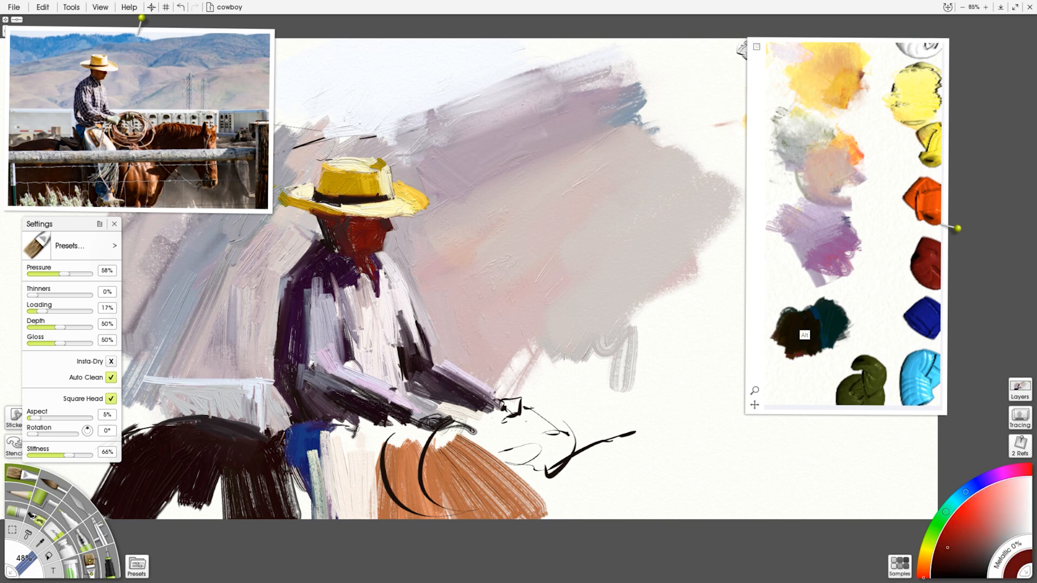
# Sample the near-black mix and block in a dark horse shape with vertical strokes beyond the cowboy's hand sketch.
pyautogui.keyDown('alt'); pyautogui.click(807, 336); pyautogui.keyUp('alt')
pyautogui.moveTo(595, 452)
pyautogui.mouseDown()
pyautogui.moveTo(600, 513)
pyautogui.moveTo(582, 502)
pyautogui.mouseUp()
pyautogui.moveTo(589, 433); pyautogui.dragTo(566, 499)
pyautogui.moveTo(606, 451); pyautogui.dragTo(622, 507)
pyautogui.moveTo(621, 439)
pyautogui.mouseDown()
pyautogui.moveTo(650, 427)
pyautogui.moveTo(637, 486)
pyautogui.mouseUp()
# Sample the dark red blob and brush it into the lower edge of the near-black swatch.
pyautogui.keyDown('alt'); pyautogui.click(935, 286); pyautogui.keyUp('alt')
pyautogui.moveTo(827, 351)
pyautogui.mouseDown()
pyautogui.moveTo(815, 345)
pyautogui.moveTo(786, 379)
pyautogui.moveTo(810, 376)
pyautogui.mouseUp()
pyautogui.keyDown('alt'); pyautogui.click(923, 280); pyautogui.keyUp('alt')
pyautogui.moveTo(776, 367); pyautogui.dragTo(827, 368)
pyautogui.moveTo(721, 367)
pyautogui.mouseDown()
pyautogui.moveTo(797, 372)
pyautogui.moveTo(813, 361)
pyautogui.moveTo(786, 368)
pyautogui.mouseUp()
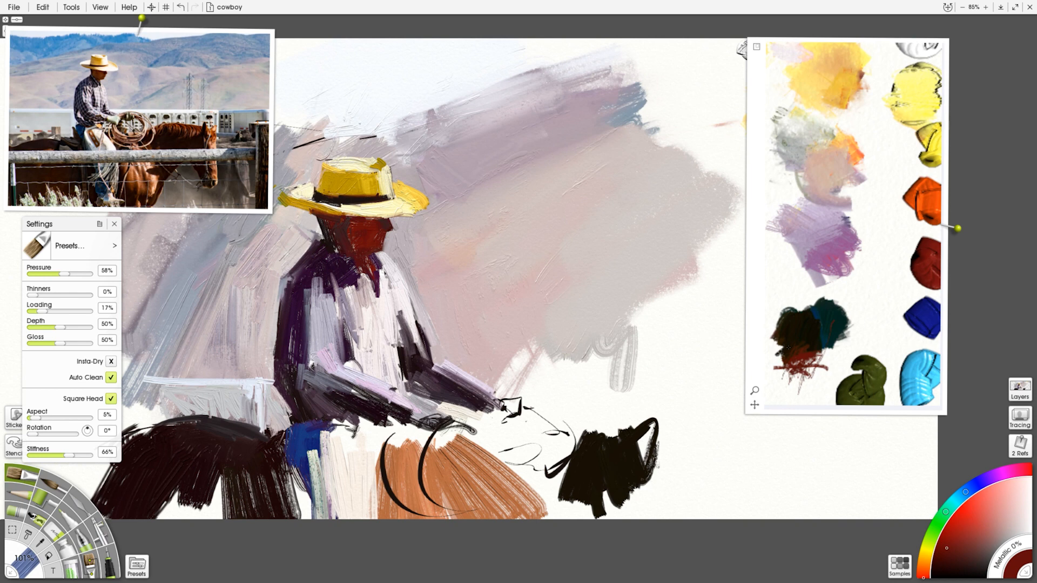
# Sample the dark reddish mix and extend the dark horse block away from the cowboy with brown-black strokes.
pyautogui.keyDown('alt'); pyautogui.click(644, 470); pyautogui.keyUp('alt')
pyautogui.keyDown('alt'); pyautogui.click(791, 368); pyautogui.keyUp('alt')
pyautogui.moveTo(637, 424); pyautogui.dragTo(639, 476)
pyautogui.moveTo(650, 424)
pyautogui.mouseDown()
pyautogui.moveTo(647, 475)
pyautogui.moveTo(699, 427)
pyautogui.mouseUp()
# Collapse the colour picker, then reposition and enlarge the upright palette view to the full height of the workspace.
pyautogui.moveTo(958, 228)
pyautogui.mouseDown()
pyautogui.moveTo(928, 221)
pyautogui.moveTo(955, 225)
pyautogui.mouseUp()
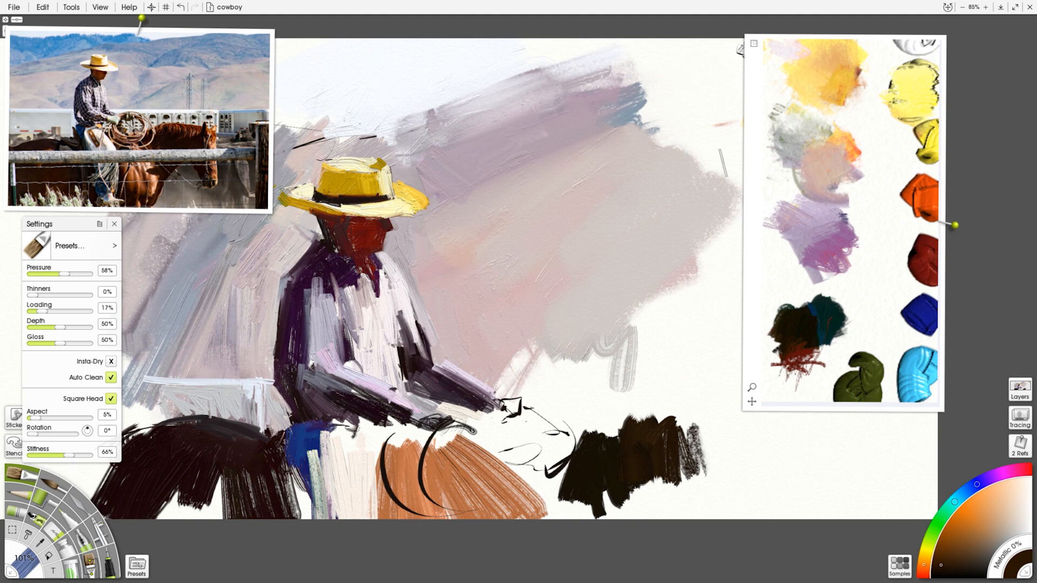
pyautogui.moveTo(955, 225)
pyautogui.mouseDown()
pyautogui.moveTo(734, 252)
pyautogui.moveTo(946, 222)
pyautogui.mouseUp()
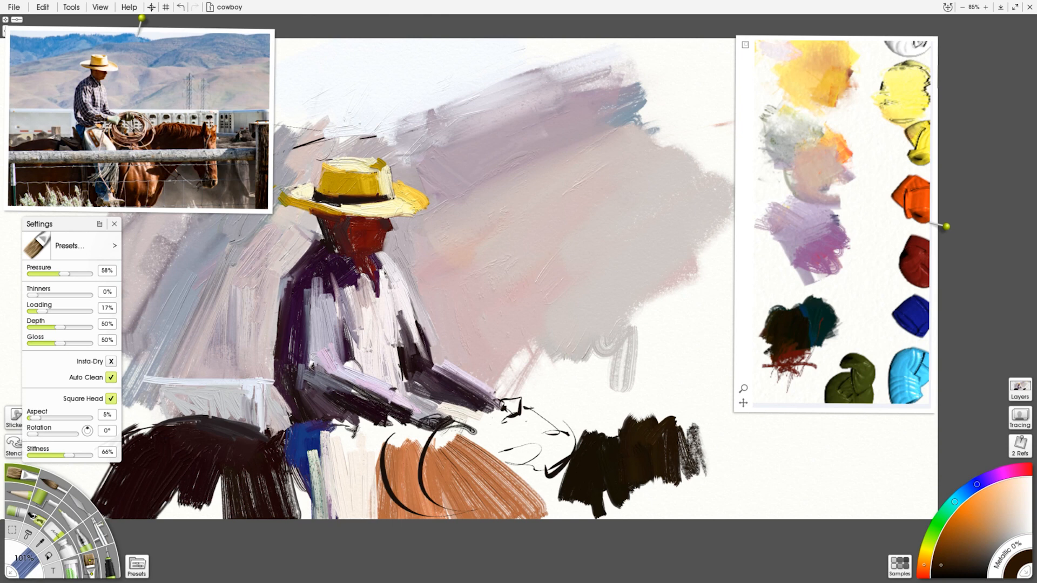
pyautogui.click(1025, 571)
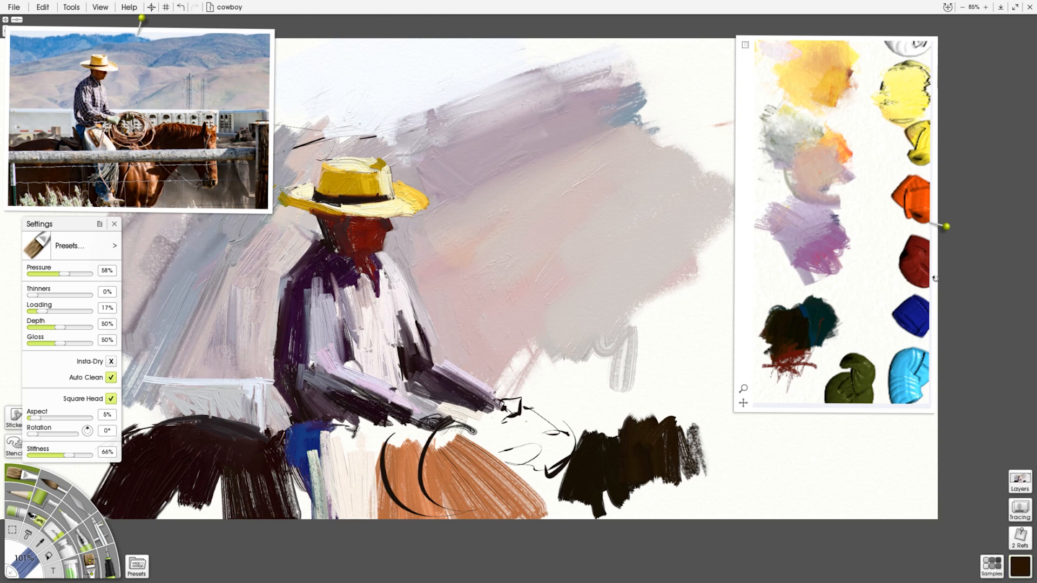
pyautogui.moveTo(945, 227); pyautogui.dragTo(1025, 220)
pyautogui.moveTo(815, 404)
pyautogui.mouseDown()
pyautogui.moveTo(791, 451)
pyautogui.moveTo(810, 415)
pyautogui.mouseUp()
pyautogui.moveTo(1031, 219); pyautogui.dragTo(880, 250)
pyautogui.moveTo(659, 446); pyautogui.dragTo(619, 526)
pyautogui.moveTo(922, 249)
pyautogui.mouseDown()
pyautogui.moveTo(1018, 278)
pyautogui.moveTo(1029, 295)
pyautogui.mouseUp()
# Sample the warm paint blobs and scribble red marks in the empty area beside the purple swatch.
pyautogui.keyDown('alt'); pyautogui.click(983, 272); pyautogui.keyUp('alt')
pyautogui.moveTo(886, 300)
pyautogui.mouseDown()
pyautogui.moveTo(907, 281)
pyautogui.moveTo(907, 311)
pyautogui.mouseUp()
pyautogui.moveTo(638, 354)
pyautogui.mouseDown()
pyautogui.moveTo(726, 356)
pyautogui.moveTo(648, 347)
pyautogui.moveTo(677, 352)
pyautogui.mouseUp()
pyautogui.moveTo(882, 291)
pyautogui.mouseDown()
pyautogui.moveTo(903, 330)
pyautogui.moveTo(913, 320)
pyautogui.moveTo(910, 329)
pyautogui.mouseUp()
pyautogui.keyDown('alt'); pyautogui.click(973, 354); pyautogui.keyUp('alt')
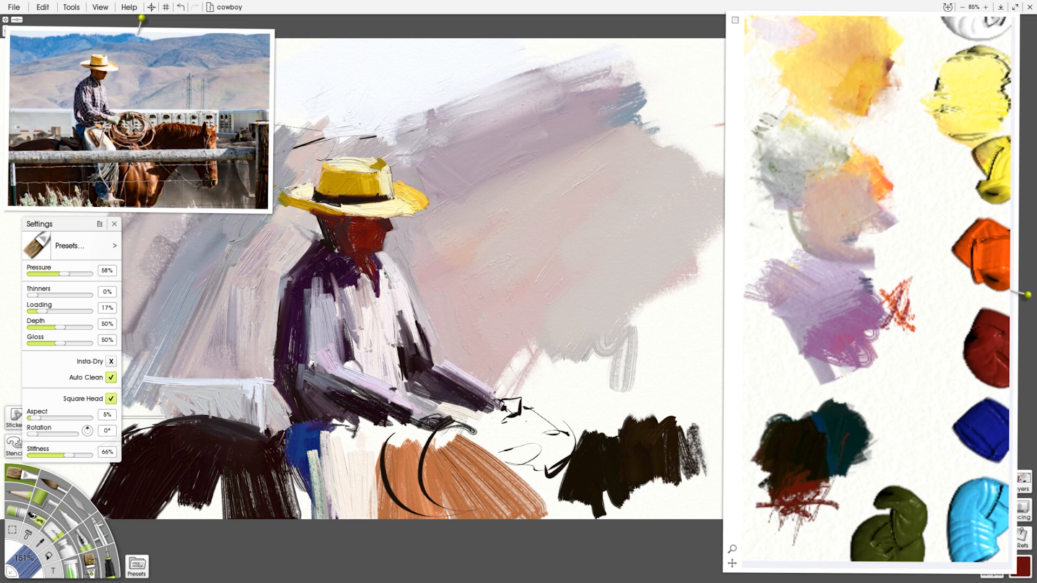
# Brush sampled orange, dark red and yellow beside the purple swatch, and sample the purple mix and the blue blob.
pyautogui.click(90, 565)
pyautogui.moveTo(887, 270)
pyautogui.mouseDown()
pyautogui.moveTo(907, 332)
pyautogui.moveTo(890, 308)
pyautogui.moveTo(907, 261)
pyautogui.mouseUp()
pyautogui.keyDown('alt'); pyautogui.click(976, 276); pyautogui.keyUp('alt')
pyautogui.keyDown('alt'); pyautogui.click(990, 338); pyautogui.keyUp('alt')
pyautogui.moveTo(892, 319)
pyautogui.mouseDown()
pyautogui.moveTo(903, 259)
pyautogui.moveTo(909, 313)
pyautogui.moveTo(886, 265)
pyautogui.moveTo(902, 324)
pyautogui.moveTo(871, 318)
pyautogui.moveTo(864, 270)
pyautogui.moveTo(847, 311)
pyautogui.moveTo(863, 383)
pyautogui.moveTo(864, 305)
pyautogui.moveTo(815, 319)
pyautogui.moveTo(902, 297)
pyautogui.moveTo(832, 303)
pyautogui.moveTo(859, 259)
pyautogui.moveTo(821, 297)
pyautogui.moveTo(843, 295)
pyautogui.moveTo(870, 263)
pyautogui.mouseUp()
pyautogui.keyDown('alt'); pyautogui.click(995, 173); pyautogui.keyUp('alt')
pyautogui.keyDown('alt'); pyautogui.click(846, 330); pyautogui.keyUp('alt')
pyautogui.keyDown('alt'); pyautogui.click(981, 430); pyautogui.keyUp('alt')
# Undo the last palette stroke, sample the peach swatch, and brush peach strokes over the violet mix.
pyautogui.click(82, 504)
pyautogui.hotkey('ctrl', 'z')
pyautogui.keyDown('alt'); pyautogui.click(852, 226); pyautogui.keyUp('alt')
pyautogui.click(22, 474)
pyautogui.keyDown('alt'); pyautogui.click(843, 229); pyautogui.keyUp('alt')
pyautogui.moveTo(870, 262)
pyautogui.mouseDown()
pyautogui.moveTo(831, 322)
pyautogui.moveTo(843, 332)
pyautogui.mouseUp()
pyautogui.keyDown('alt'); pyautogui.click(855, 297); pyautogui.keyUp('alt')
pyautogui.moveTo(871, 290)
pyautogui.mouseDown()
pyautogui.moveTo(843, 318)
pyautogui.moveTo(840, 348)
pyautogui.moveTo(827, 325)
pyautogui.moveTo(854, 364)
pyautogui.mouseUp()
# Add lavender and grey strokes to the violet mix and spread a pink patch over it with the palette knife at 49% loading.
pyautogui.keyDown('alt'); pyautogui.click(803, 268); pyautogui.keyUp('alt')
pyautogui.keyDown('alt'); pyautogui.click(827, 283); pyautogui.keyUp('alt')
pyautogui.keyDown('alt'); pyautogui.click(794, 265); pyautogui.keyUp('alt')
pyautogui.keyDown('alt'); pyautogui.click(791, 193); pyautogui.keyUp('alt')
pyautogui.moveTo(881, 319)
pyautogui.mouseDown()
pyautogui.moveTo(837, 349)
pyautogui.moveTo(843, 371)
pyautogui.mouseUp()
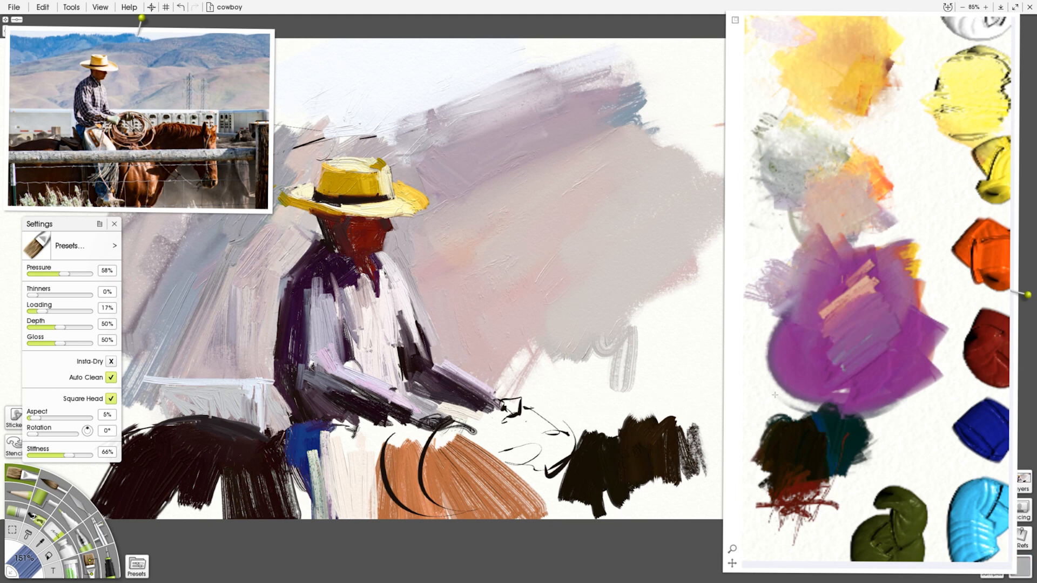
pyautogui.click(80, 496)
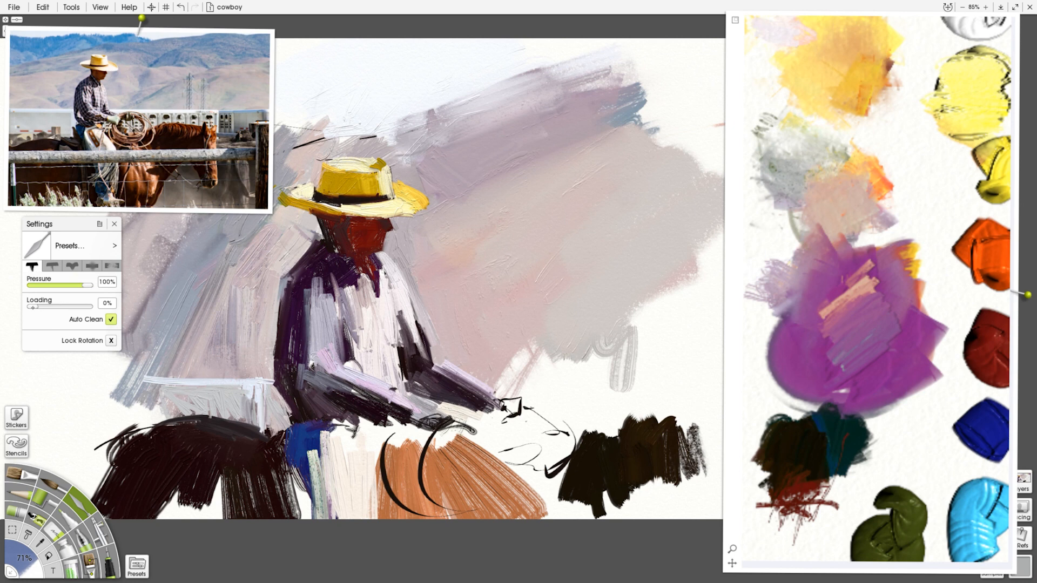
pyautogui.moveTo(840, 302); pyautogui.dragTo(840, 378)
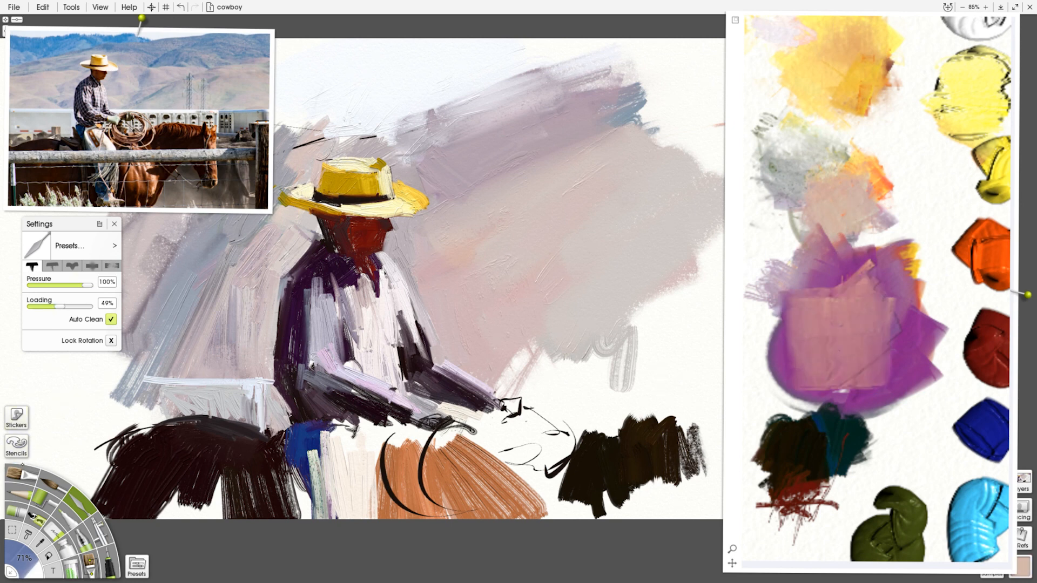
# Sample pink from the palette mix, paint oil strokes at the far end of the dark horse block, and undo the last one.
pyautogui.press('o')
pyautogui.keyDown('alt'); pyautogui.click(777, 344); pyautogui.keyUp('alt')
pyautogui.moveTo(673, 419)
pyautogui.mouseDown()
pyautogui.moveTo(615, 441)
pyautogui.moveTo(711, 486)
pyautogui.moveTo(696, 437)
pyautogui.mouseUp()
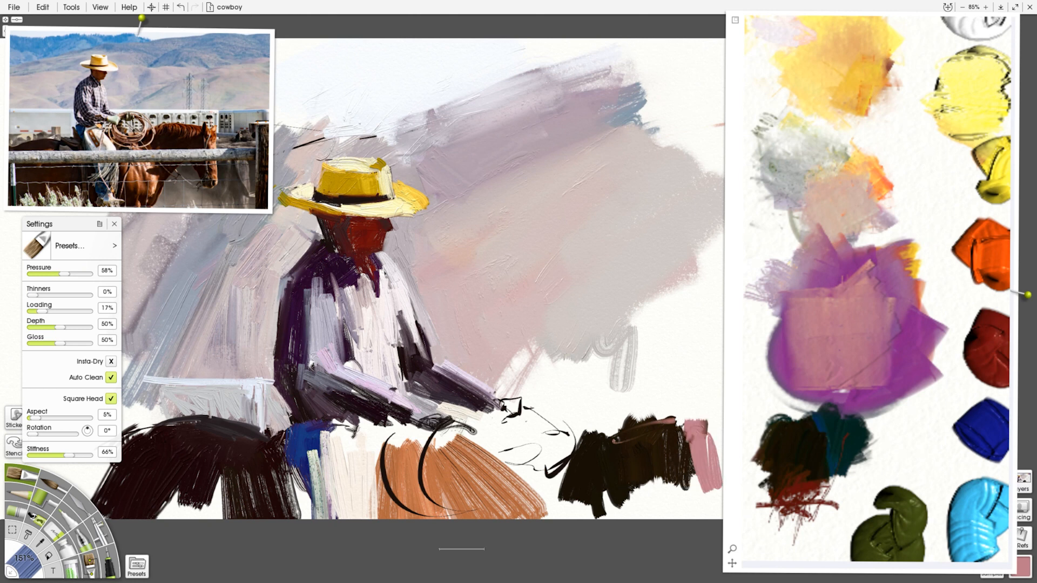
pyautogui.hotkey('ctrl', 'z')
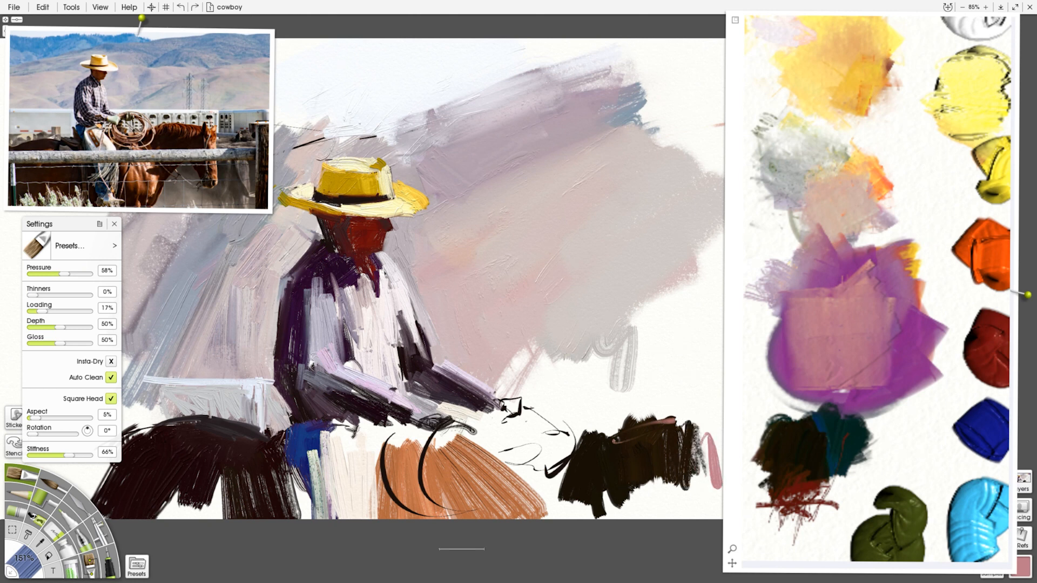